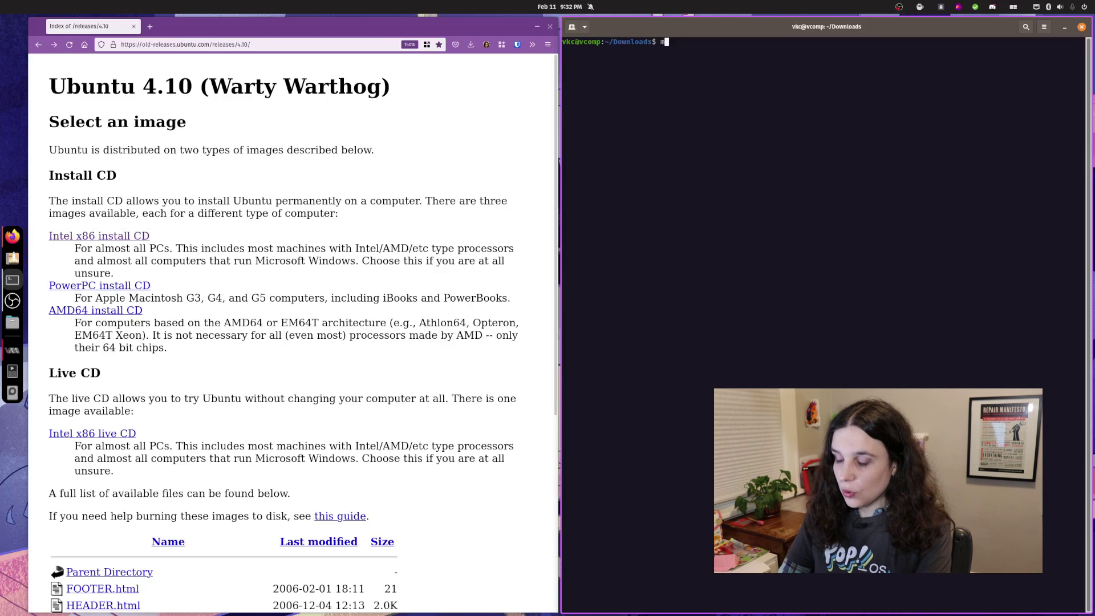
Checksum warty-release-install-i386.iso with md5sum and bring up the release's MD5SUMS list to compare
{"action": "type", "text": "d5sum "}
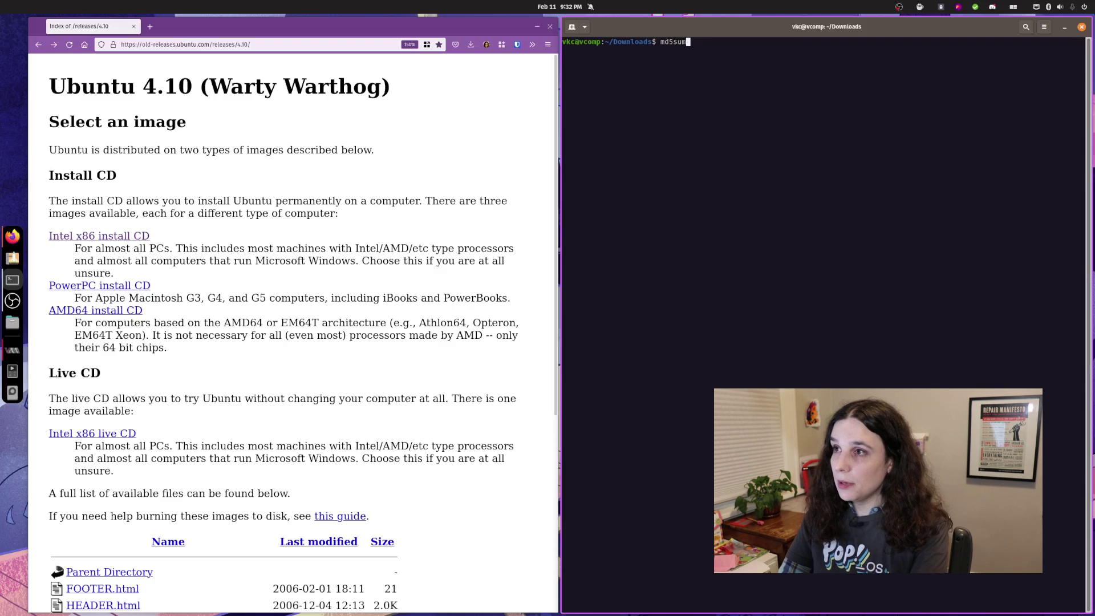
{"action": "type", "text": "war"}
{"action": "key", "text": "Tab"}
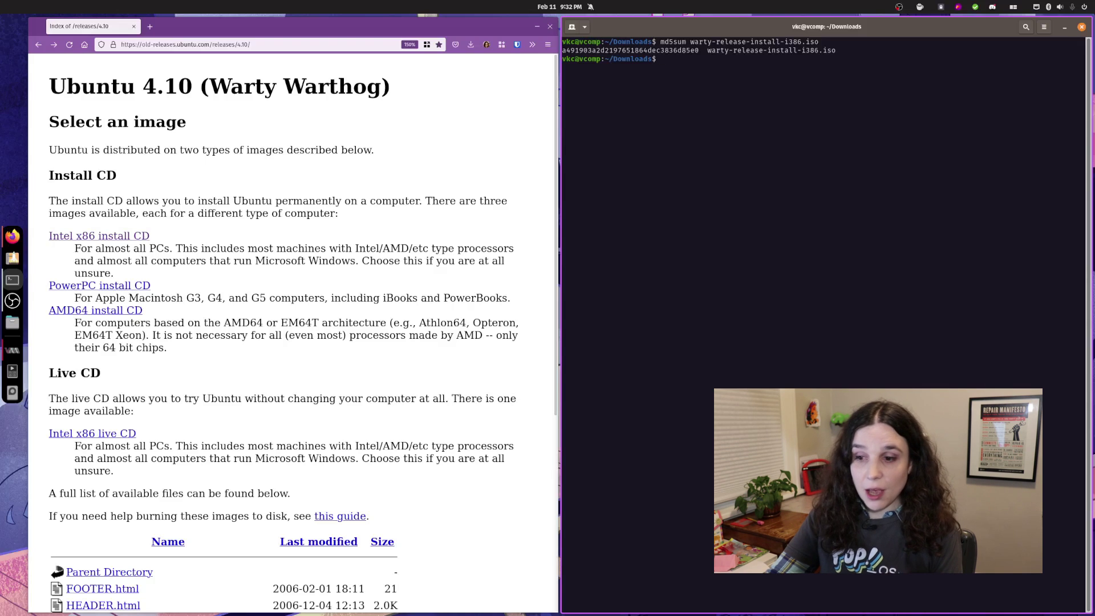
{"action": "scroll", "coordinate": [408, 281], "scroll_direction": "down", "scroll_amount": 5}
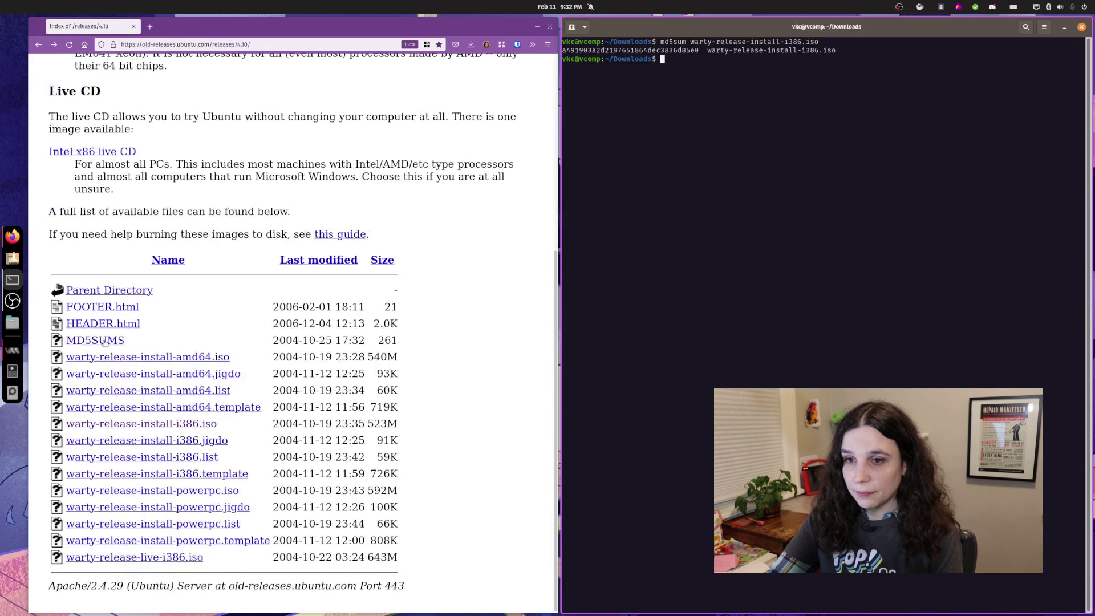
{"action": "left_click", "coordinate": [95, 341]}
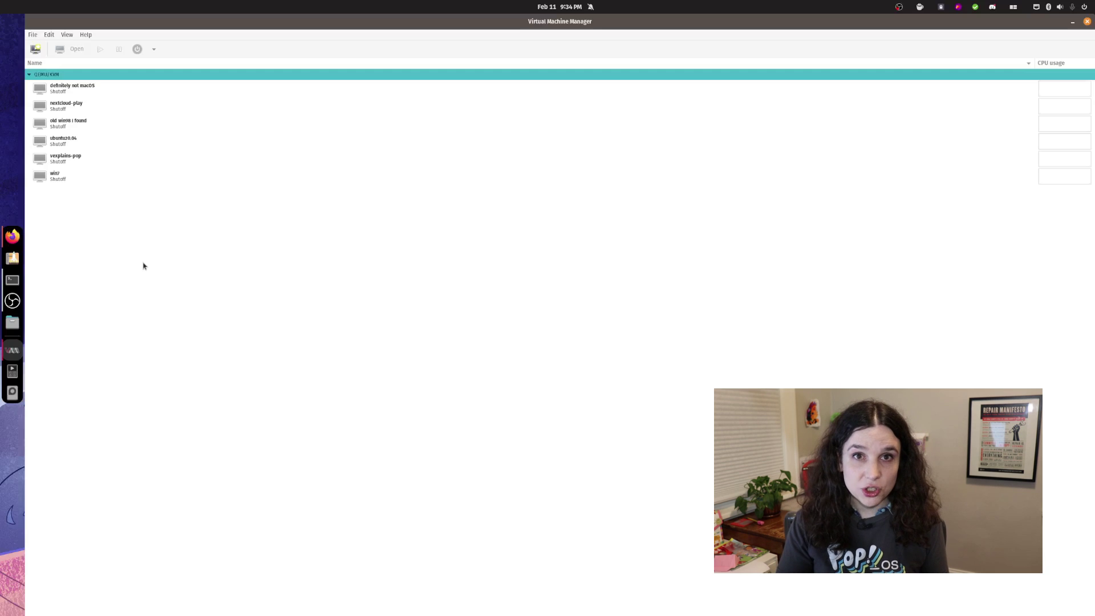
Start a new VM from local install media using warty-release-install-i386.iso from the Downloads pool
{"action": "left_click", "coordinate": [36, 50]}
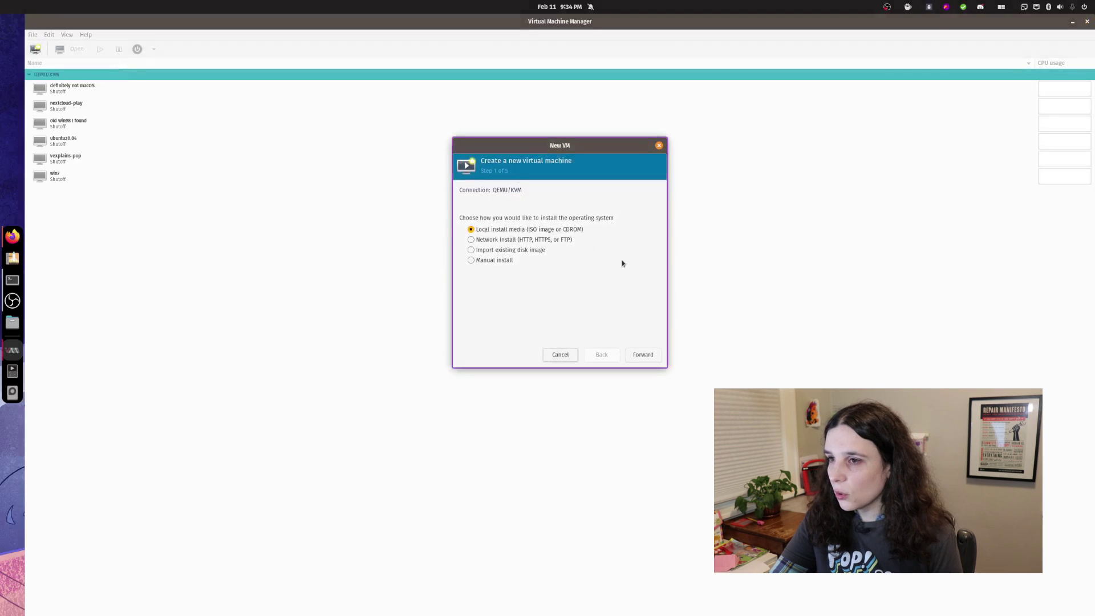
{"action": "left_click", "coordinate": [643, 354]}
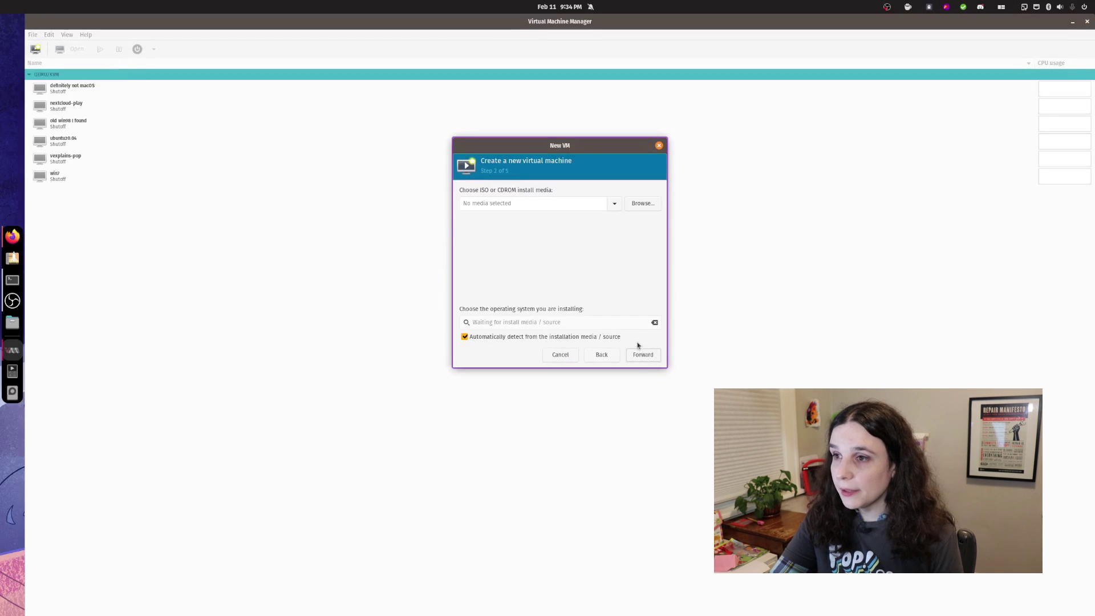
{"action": "left_click", "coordinate": [641, 205]}
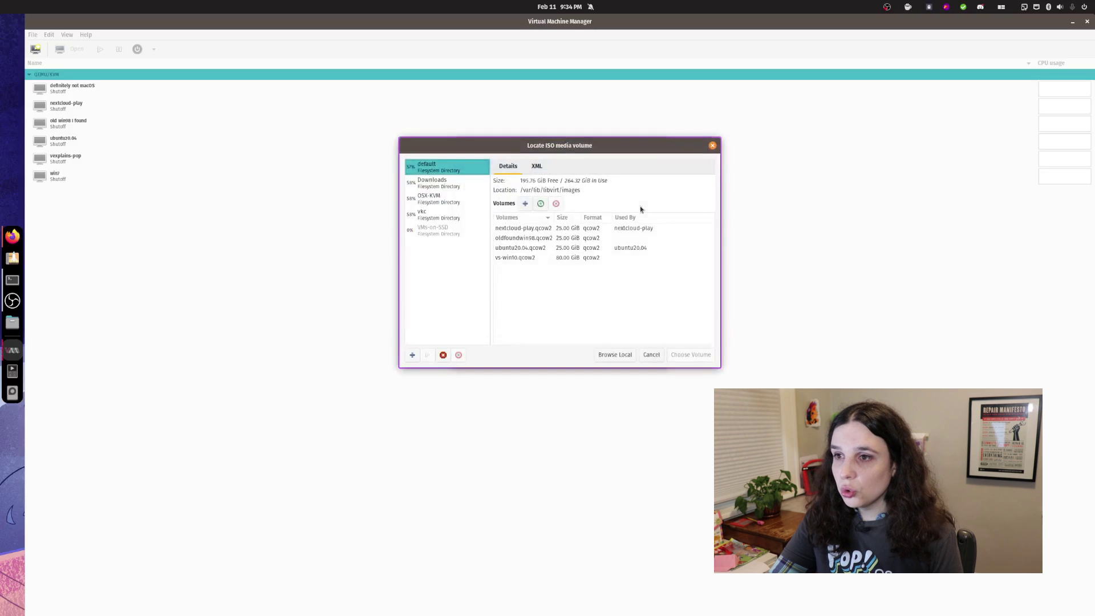
{"action": "left_click", "coordinate": [442, 188]}
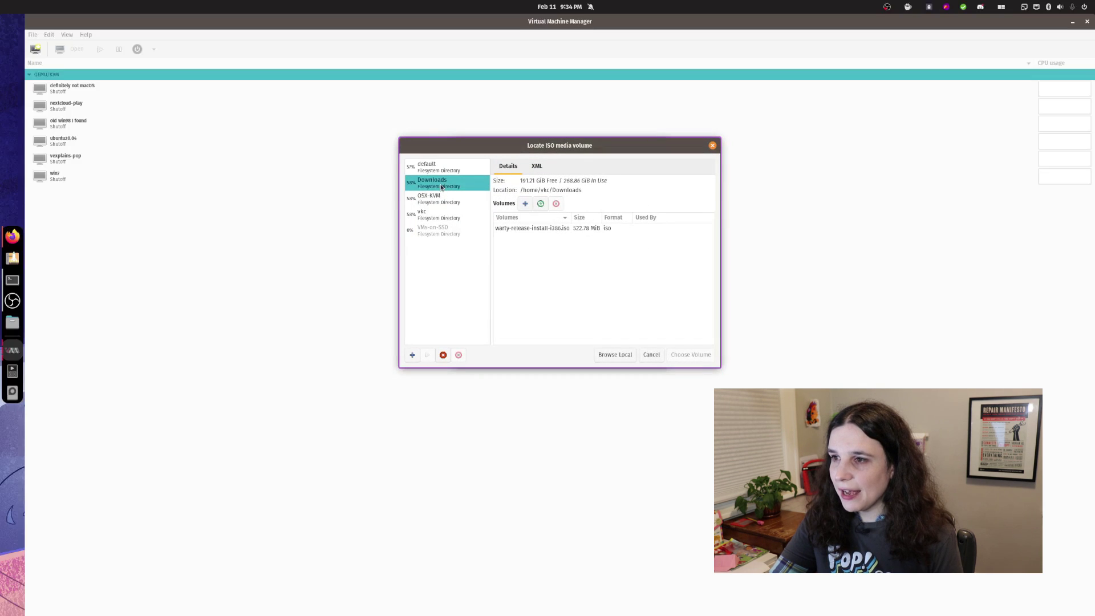
{"action": "left_click", "coordinate": [579, 229]}
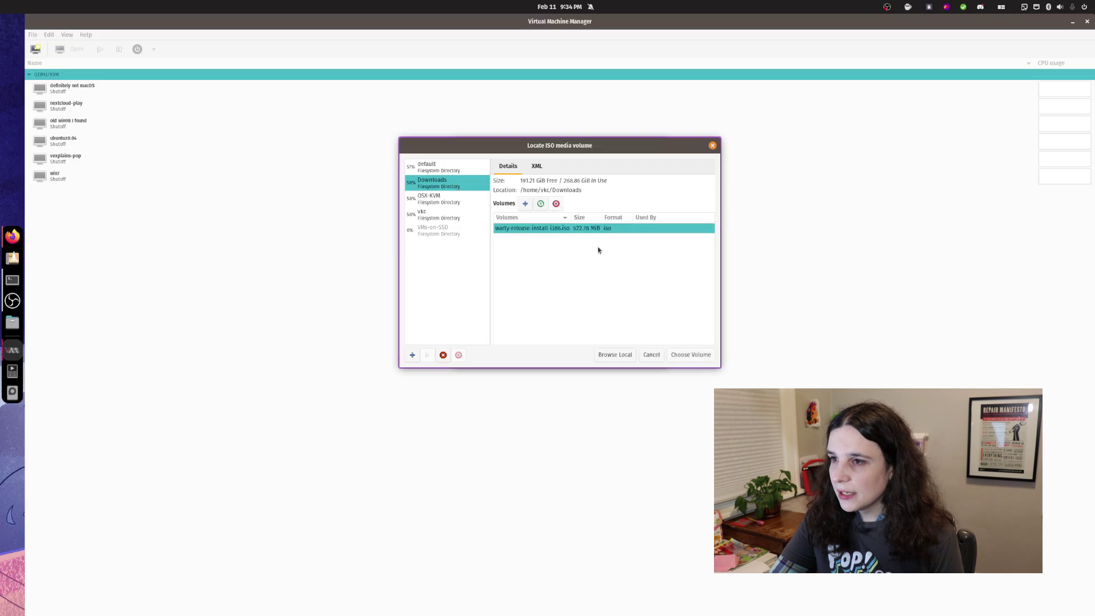
{"action": "left_click", "coordinate": [692, 355]}
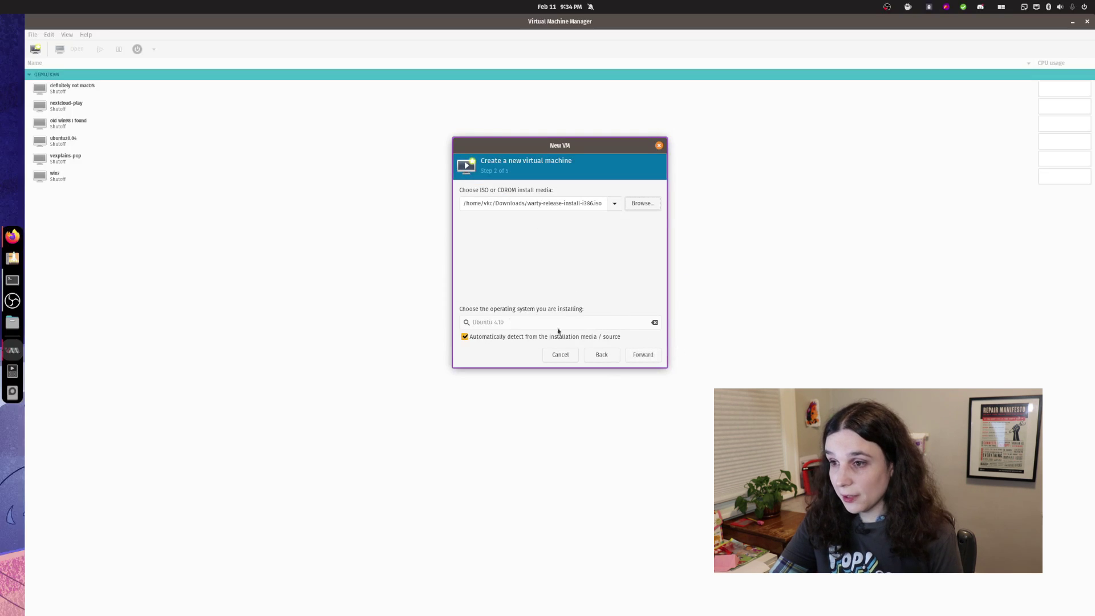
Give the VM 2048 MiB memory and a 20 GiB disk, customizing before install
{"action": "left_click", "coordinate": [643, 356]}
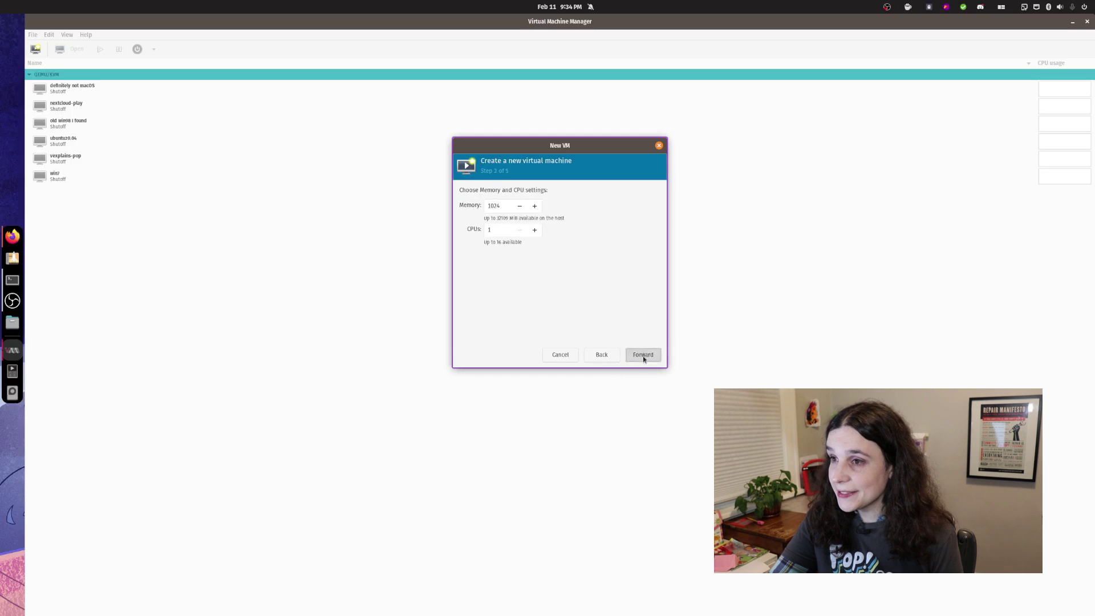
{"action": "double_click", "coordinate": [500, 208]}
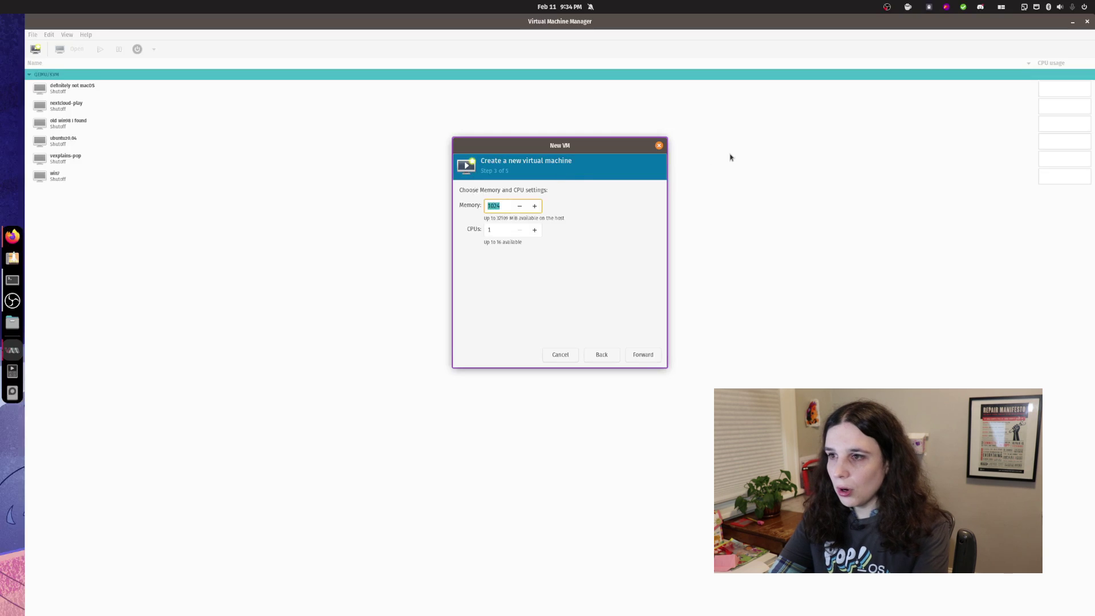
{"action": "type", "text": "2048"}
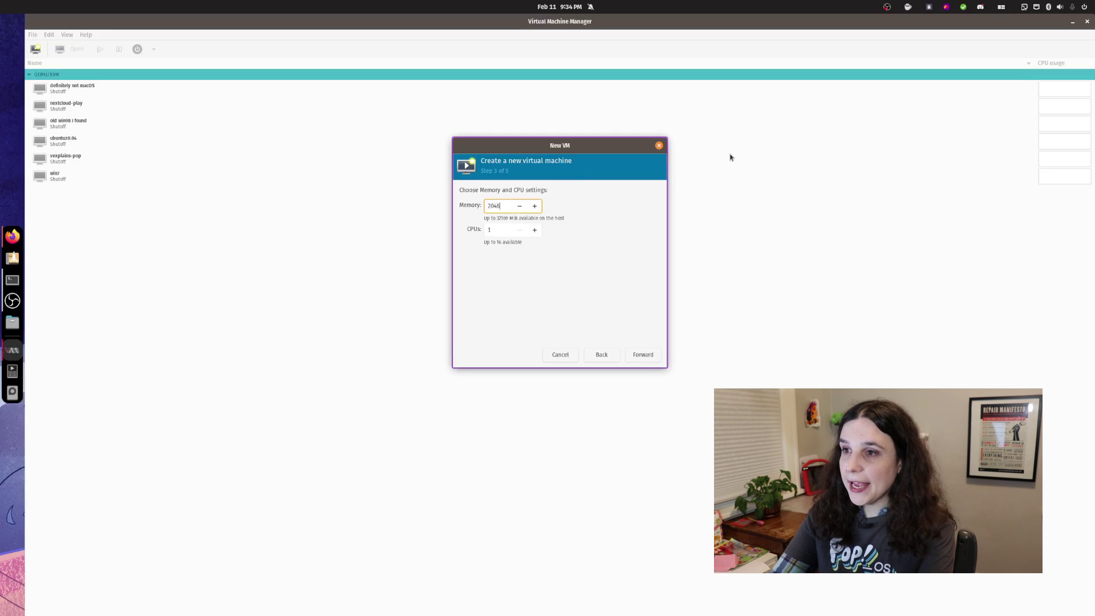
{"action": "left_click", "coordinate": [655, 354]}
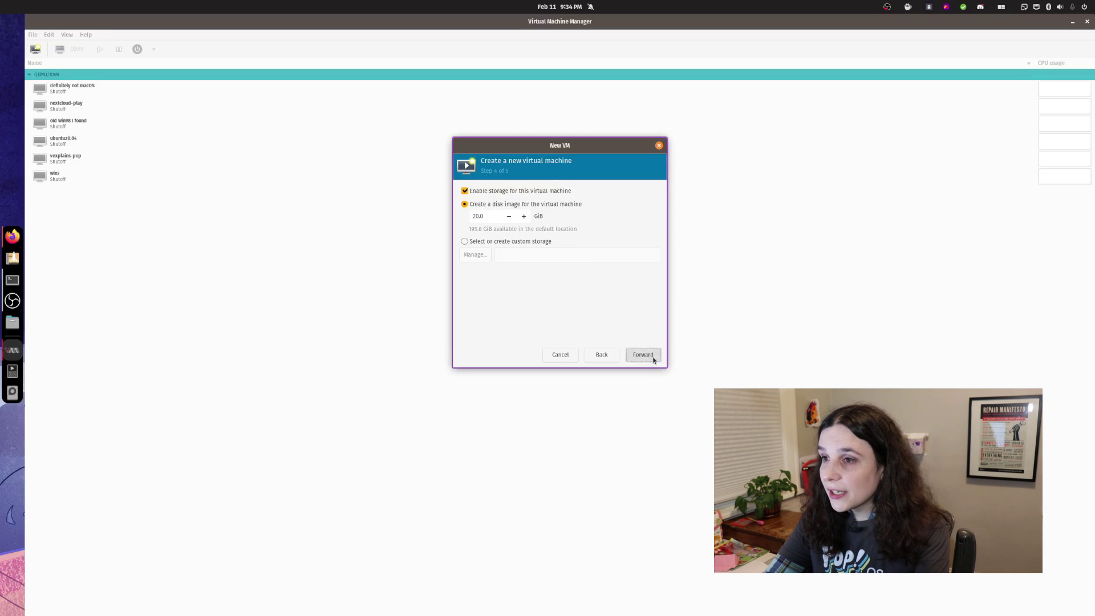
{"action": "left_click", "coordinate": [650, 356]}
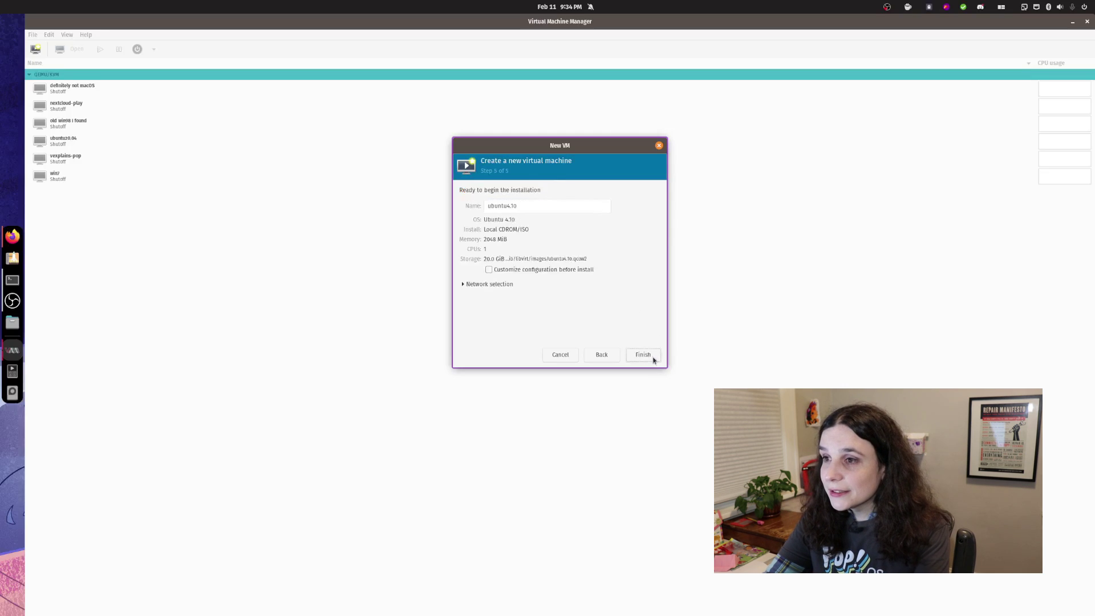
{"action": "left_click", "coordinate": [557, 272]}
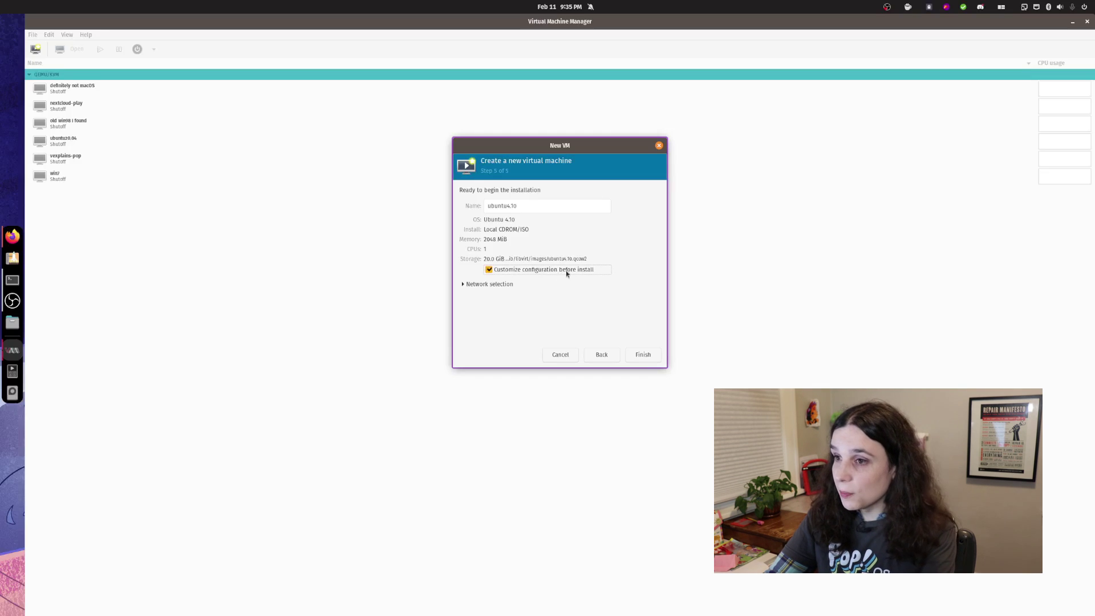
{"action": "left_click", "coordinate": [653, 358]}
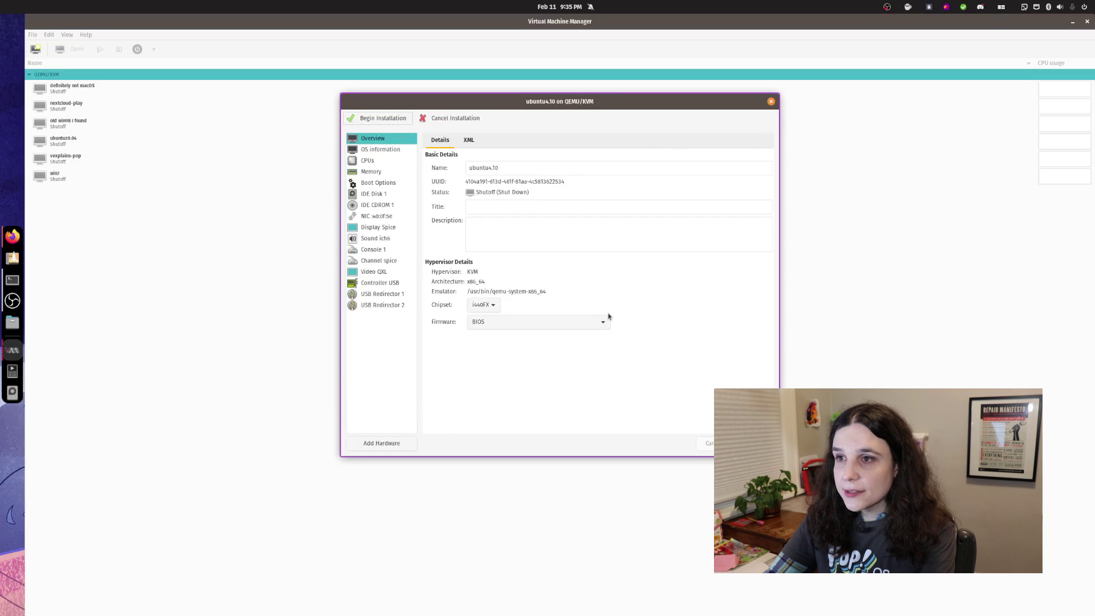
Stop copying the host CPU, choose the qemu32 CPU model, and begin the installation
{"action": "left_click", "coordinate": [378, 161]}
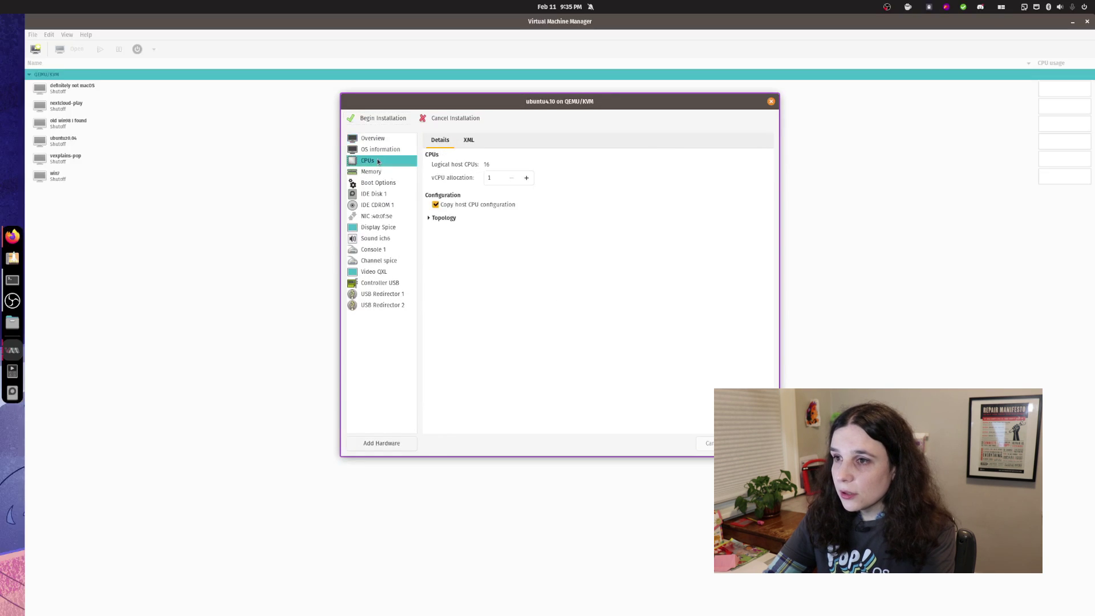
{"action": "left_click", "coordinate": [430, 220]}
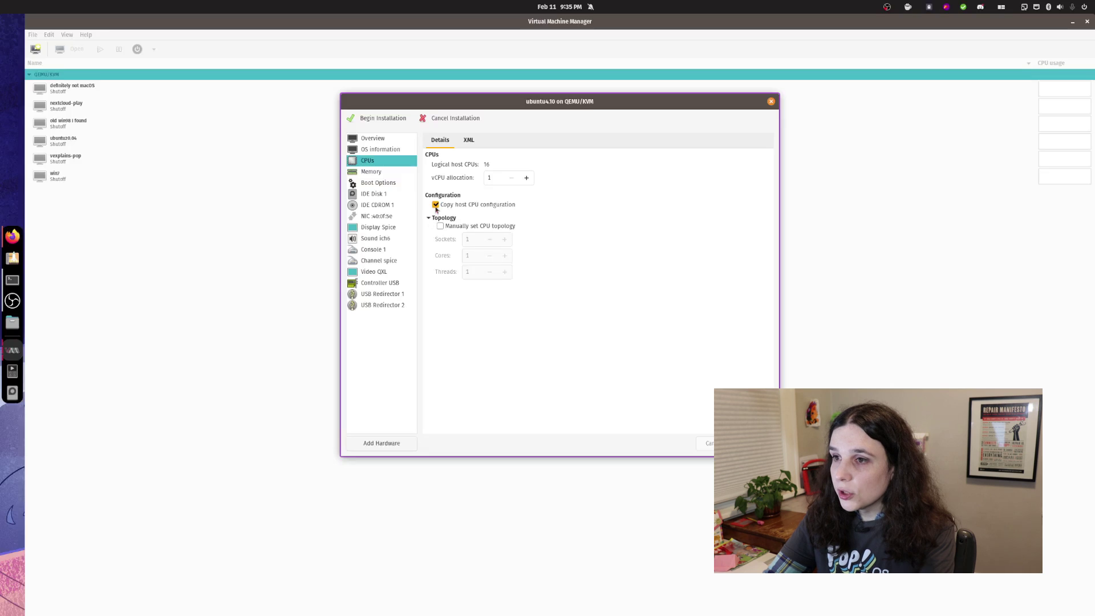
{"action": "left_click", "coordinate": [436, 206]}
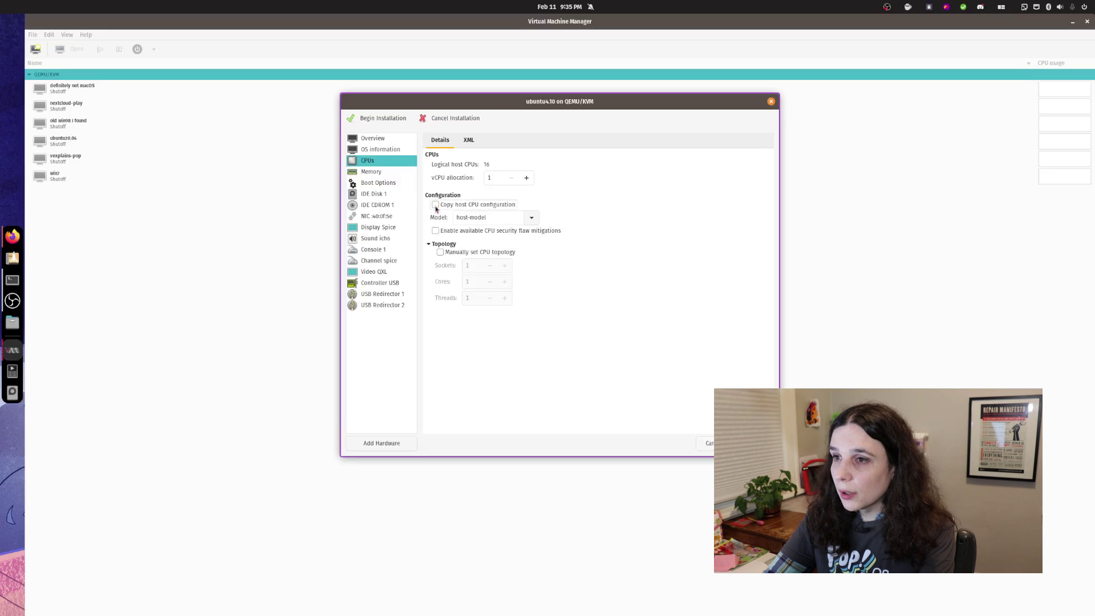
{"action": "left_click", "coordinate": [531, 218]}
{"action": "left_click", "coordinate": [504, 537]}
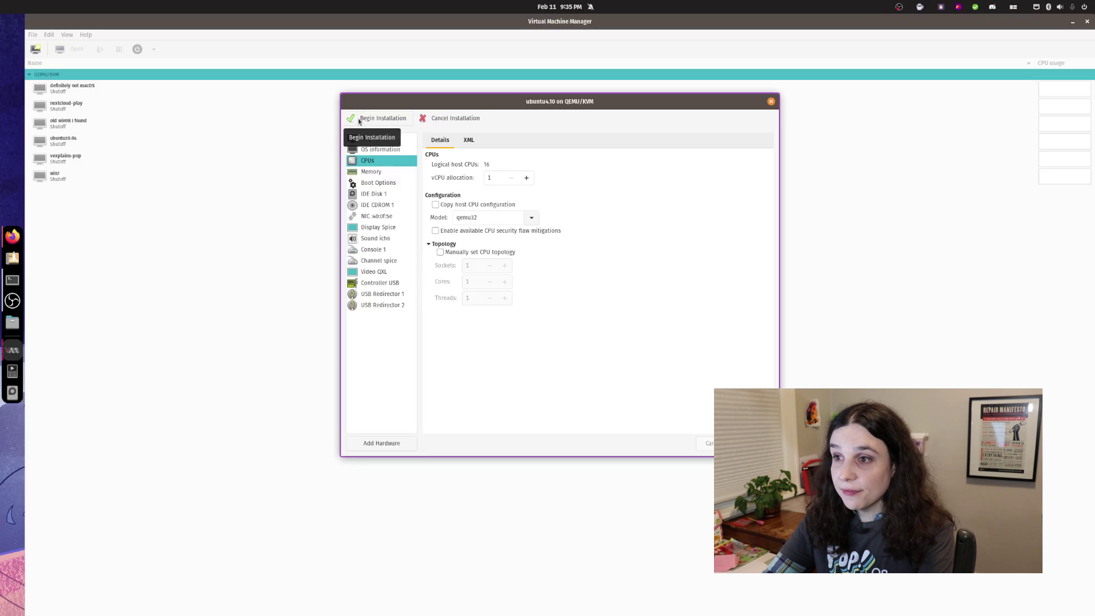
{"action": "left_click", "coordinate": [358, 120]}
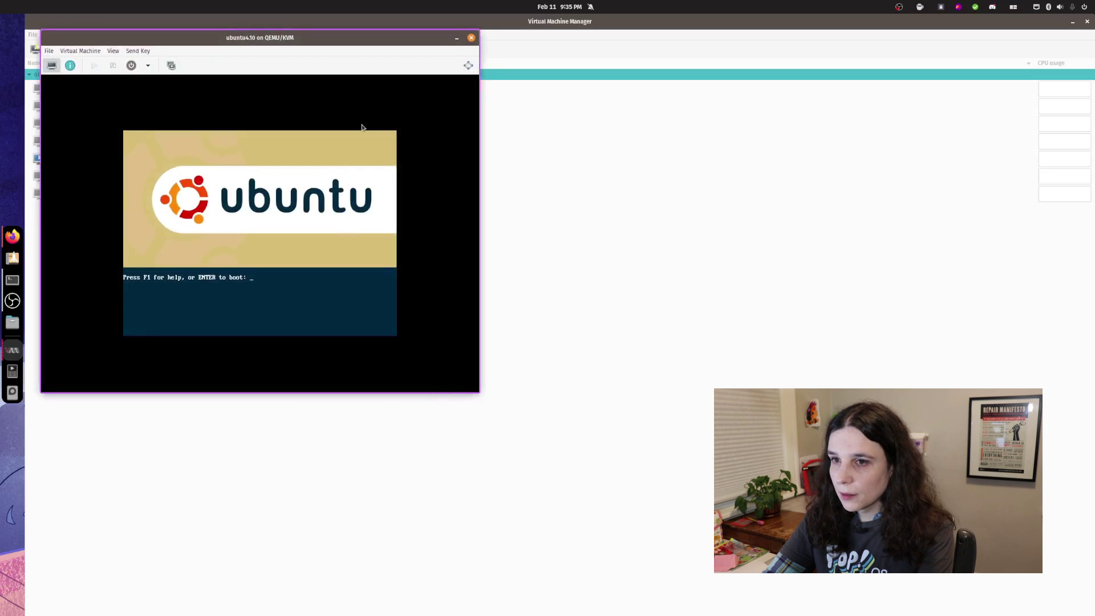
Centre the console window and boot the installer to the Choose language screen, keeping English
{"action": "left_click_drag", "start_coordinate": [350, 42], "coordinate": [593, 126]}
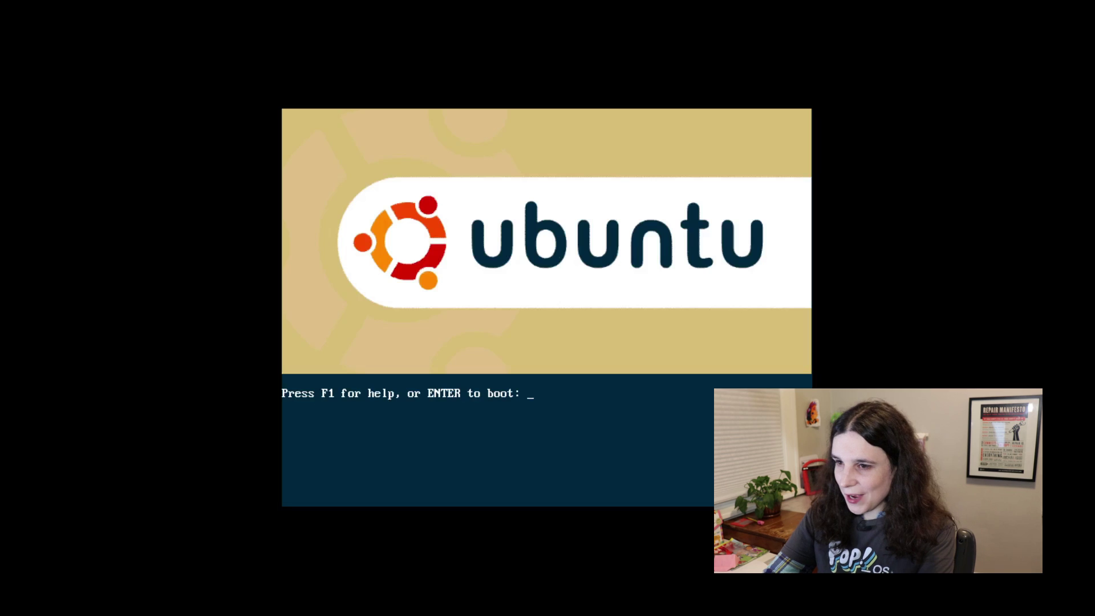
{"action": "key", "text": "Return"}
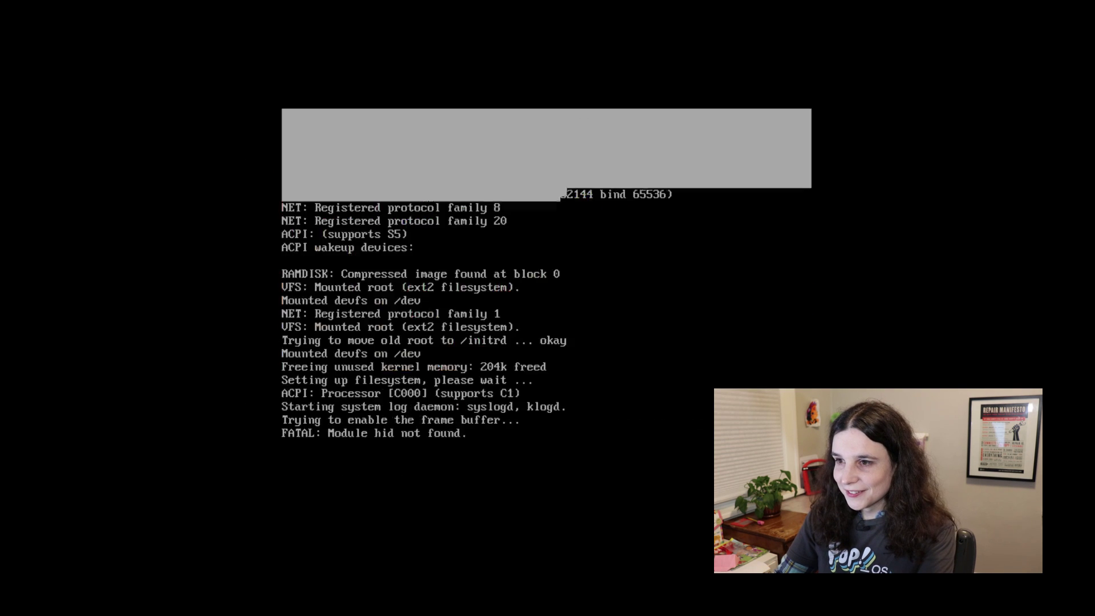
{"action": "key", "text": "Down"}
{"action": "key", "text": "Up"}
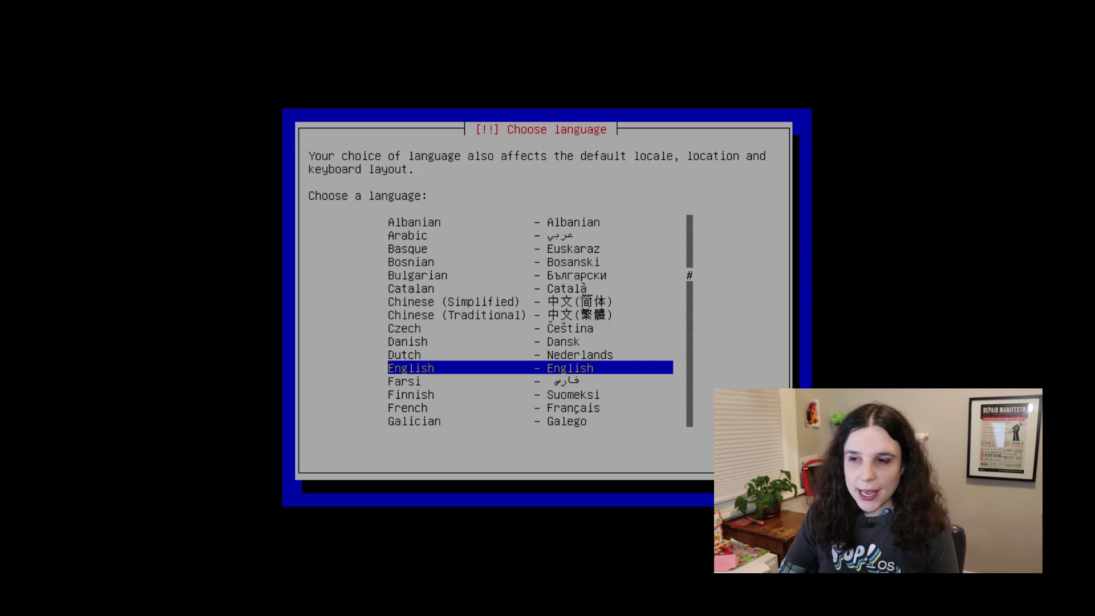
Accept English, United States, the American English keyboard and hostname ubuntu
{"action": "key", "text": "Return"}
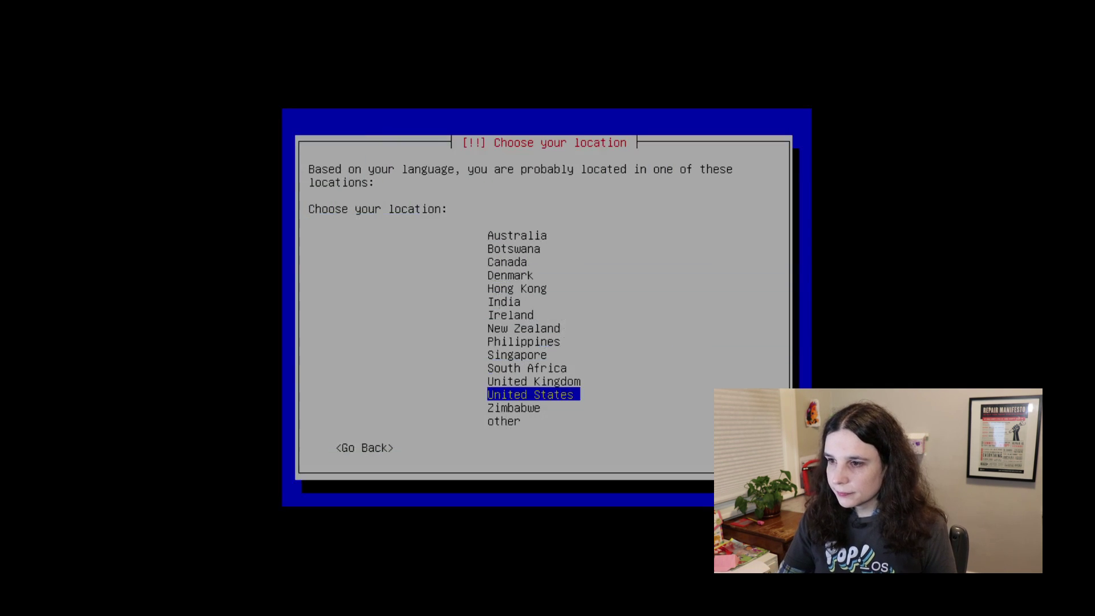
{"action": "key", "text": "Return"}
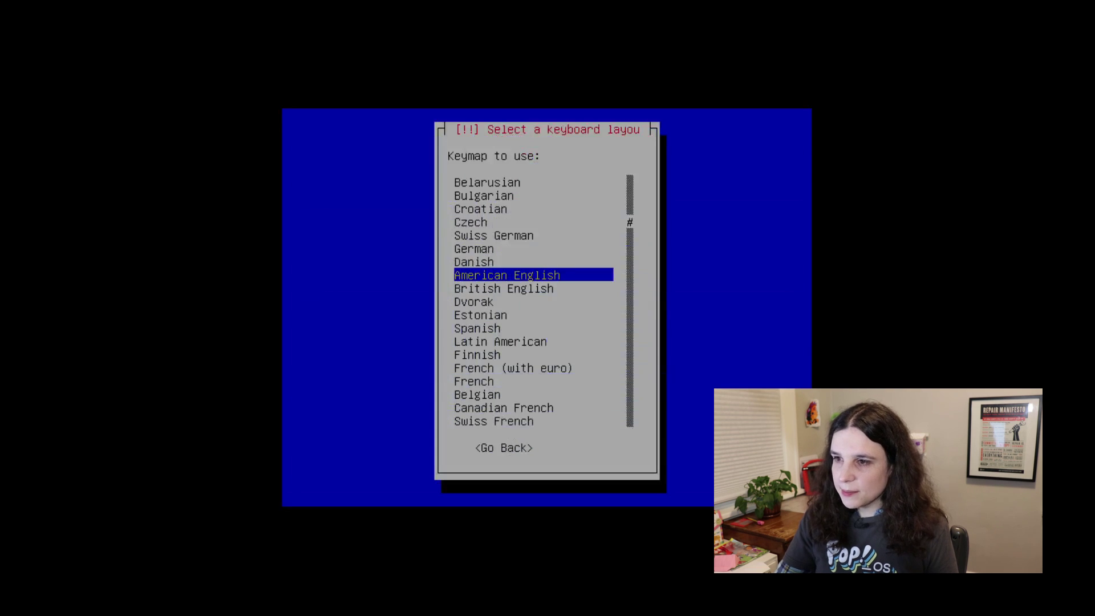
{"action": "key", "text": "Return"}
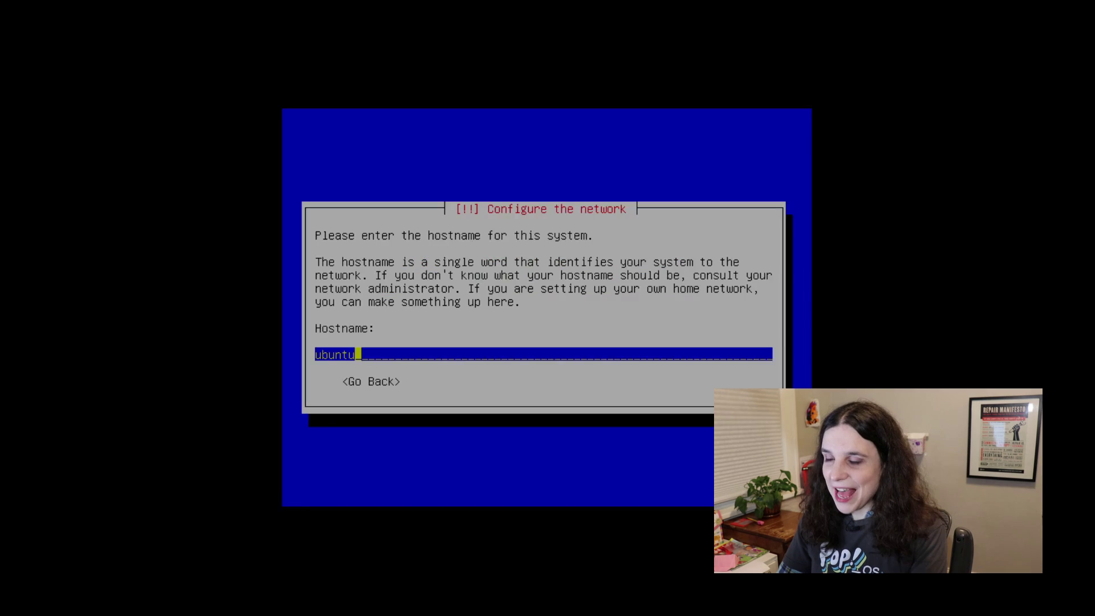
{"action": "key", "text": "Return"}
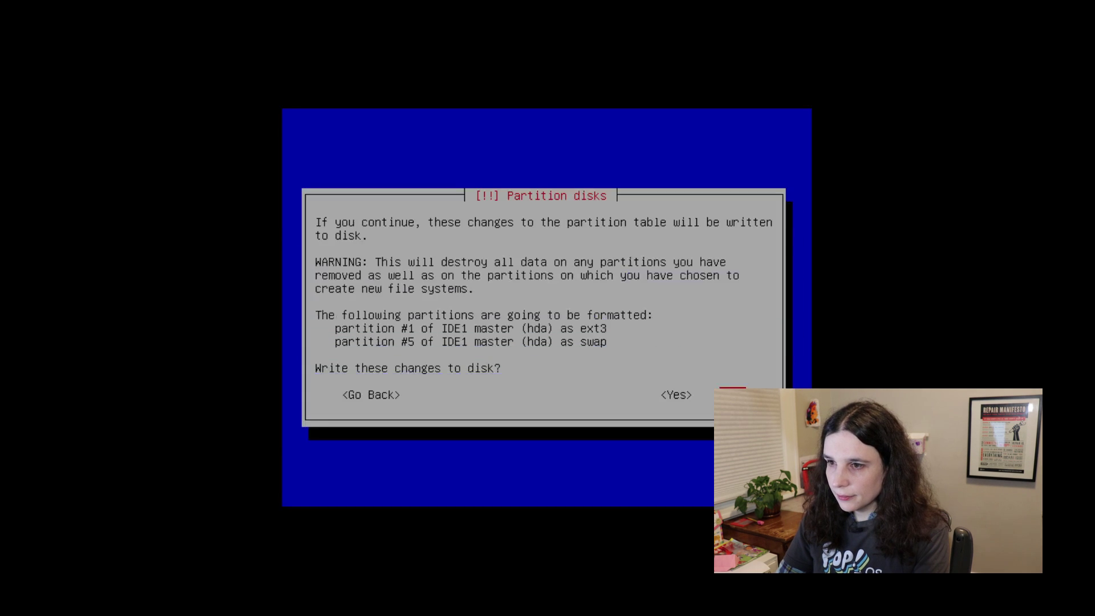
Confirm writing the partition changes to disk and wait for the first stage to complete
{"action": "key", "text": "Left"}
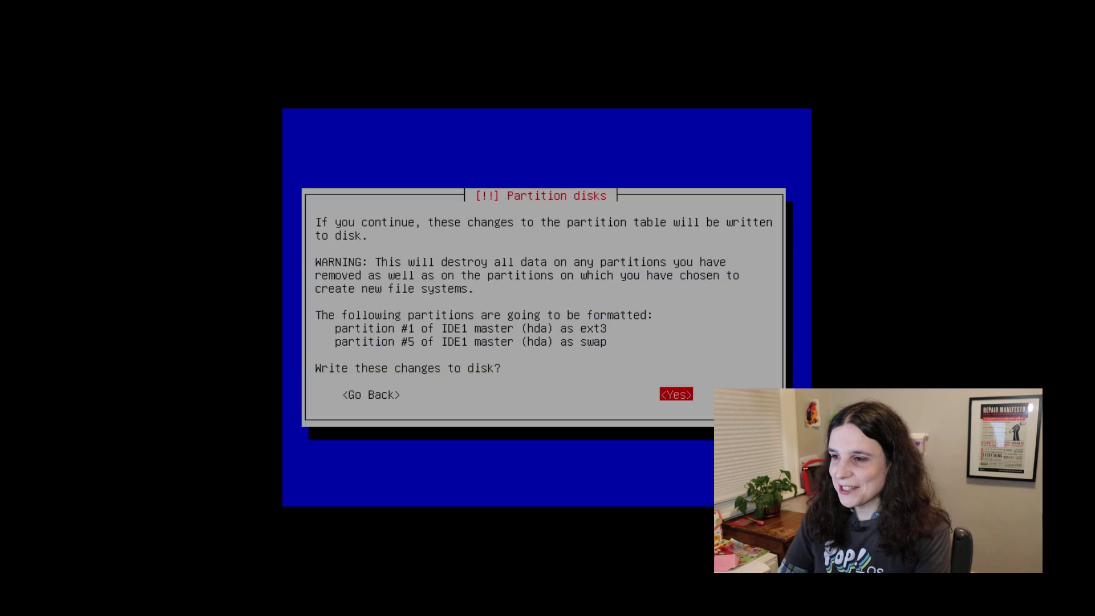
{"action": "key", "text": "Return"}
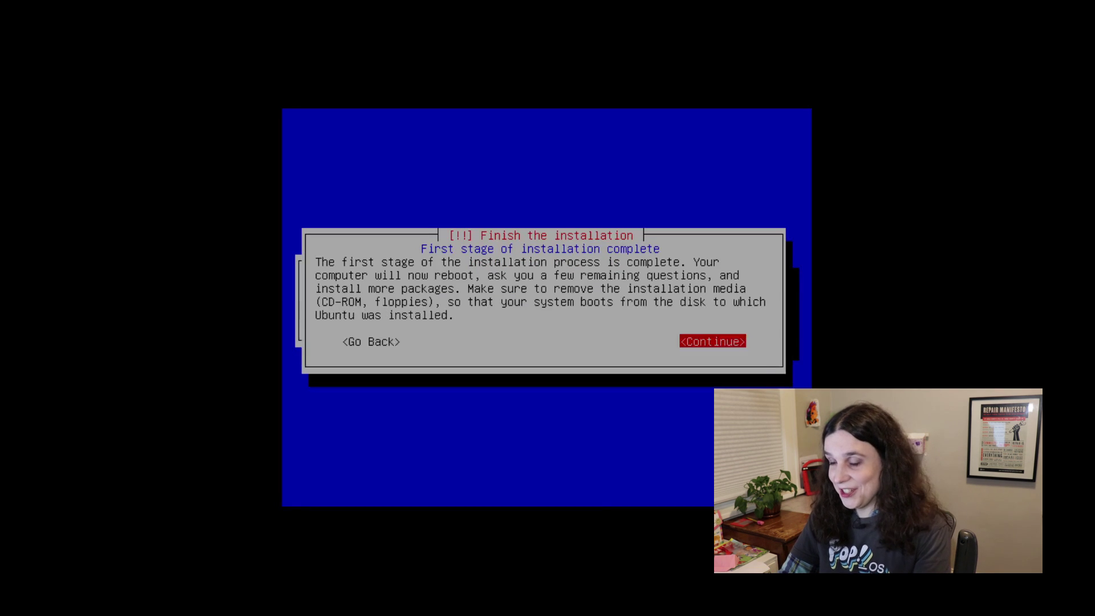
{"action": "key", "text": "Tab"}
{"action": "key", "text": "Tab"}
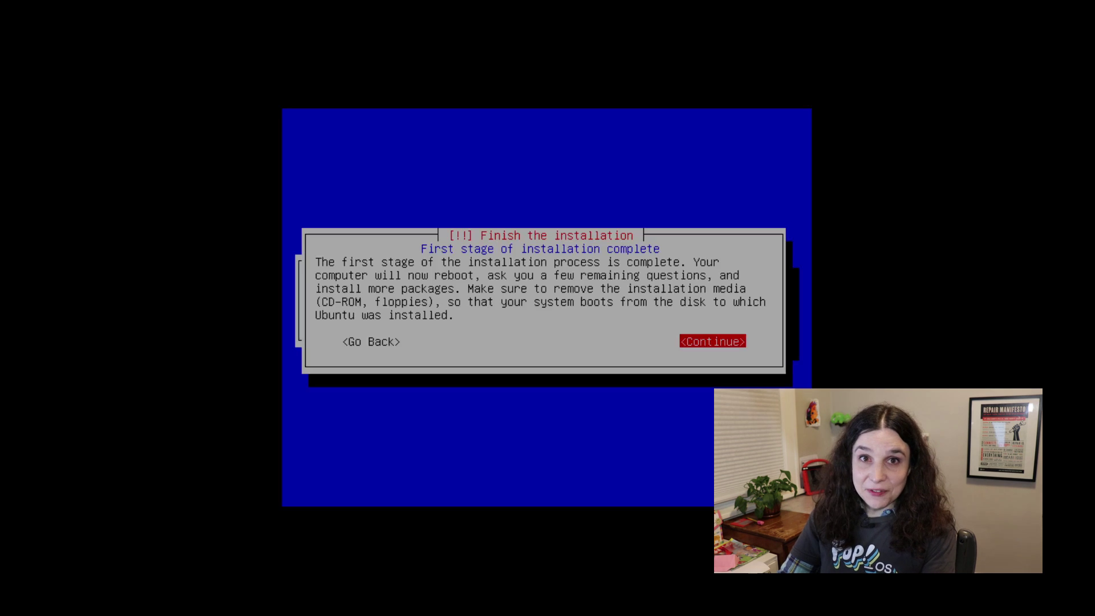
Reboot into the installed system and dismiss the welcome message to reach time zone setup
{"action": "key", "text": "Return"}
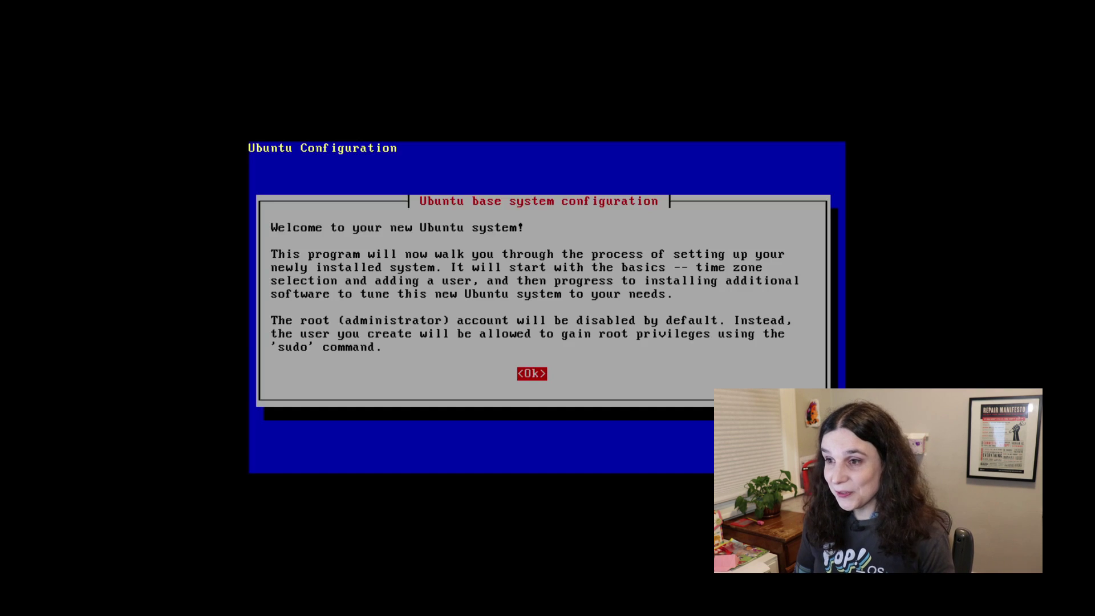
{"action": "key", "text": "Return"}
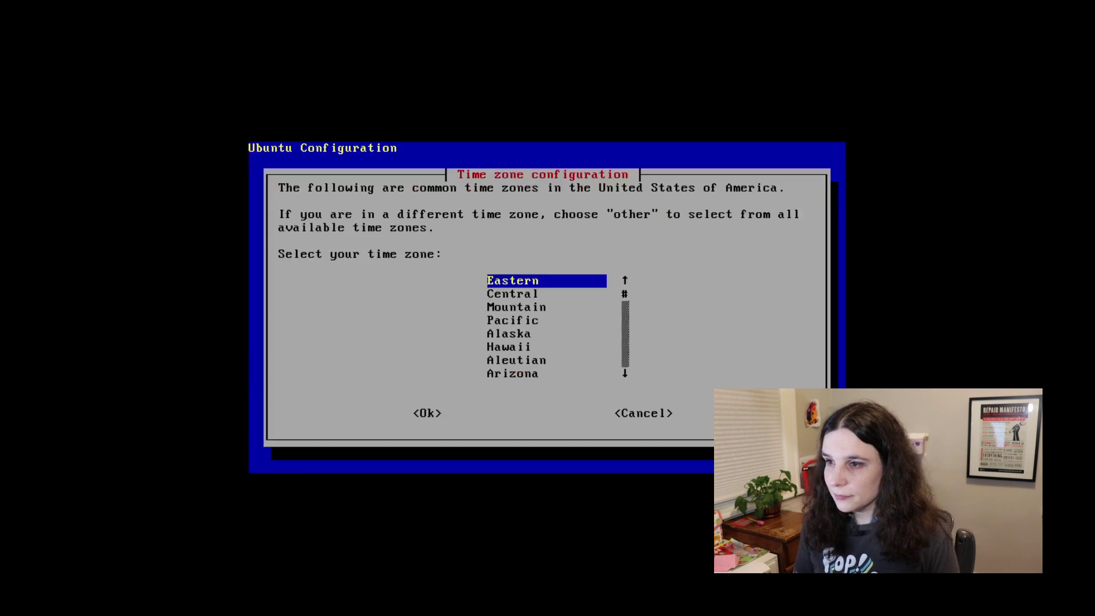
Set the Central time zone and enter the new user's full name
{"action": "key", "text": "Down"}
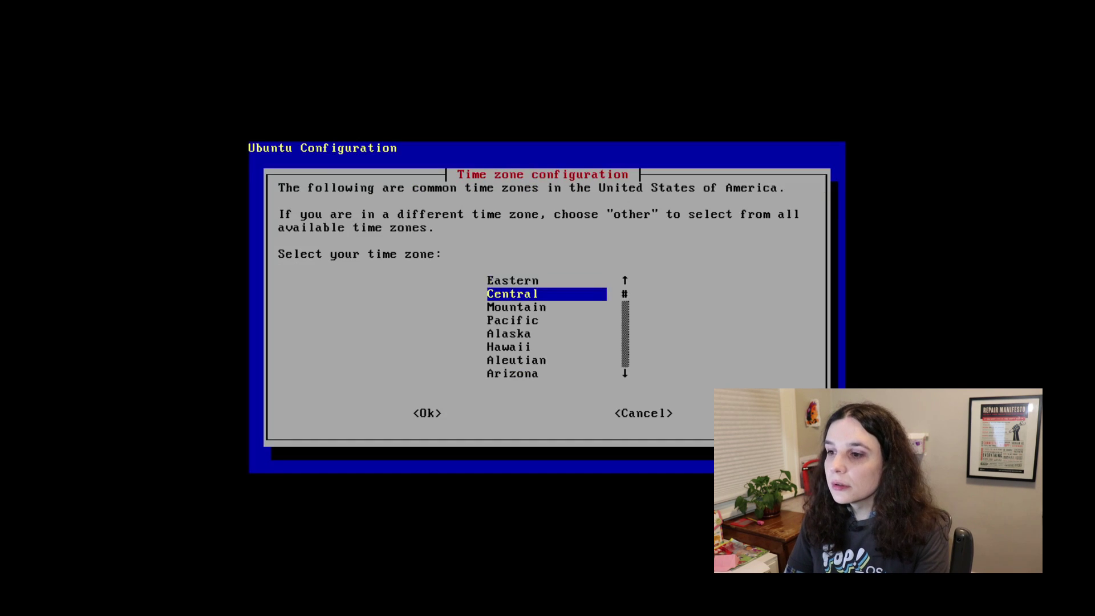
{"action": "key", "text": "Return"}
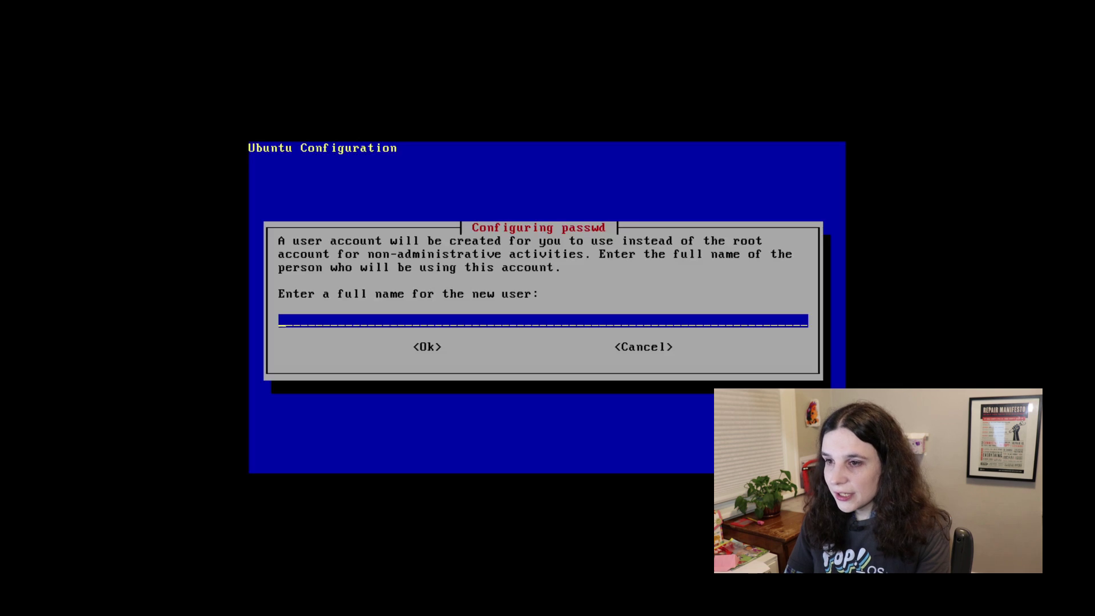
{"action": "type", "text": "Veronica"}
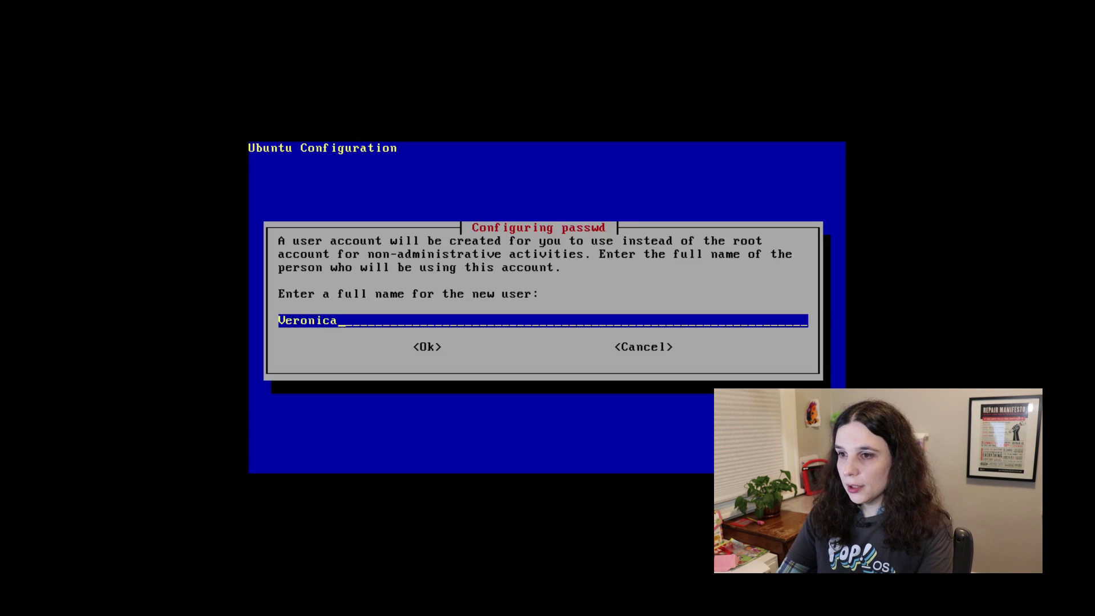
{"action": "key", "text": "Return"}
Accept the username, set the account password twice, and allow Internet software downloads
{"action": "key", "text": "Tab"}
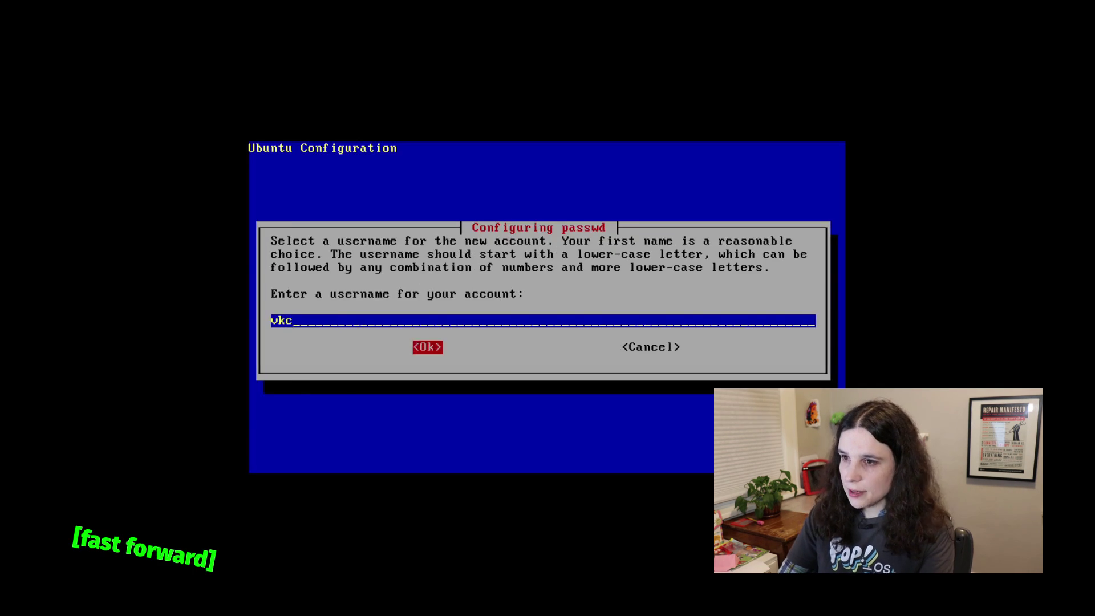
{"action": "key", "text": "Return"}
{"action": "type", "text": "******"}
{"action": "key", "text": "Return"}
{"action": "type", "text": "******"}
{"action": "key", "text": "Return"}
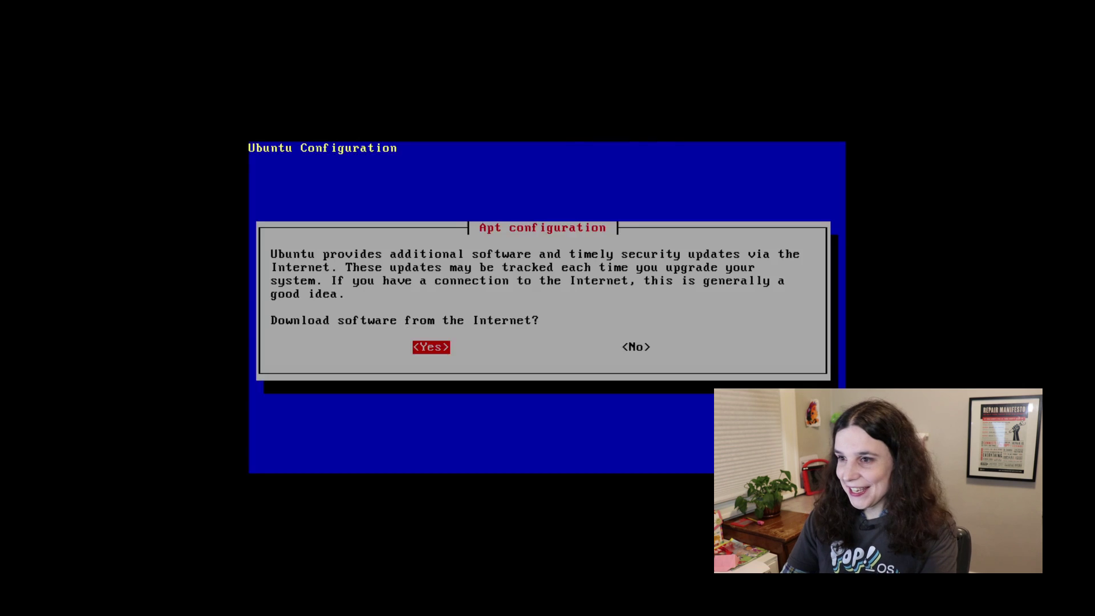
{"action": "key", "text": "Return"}
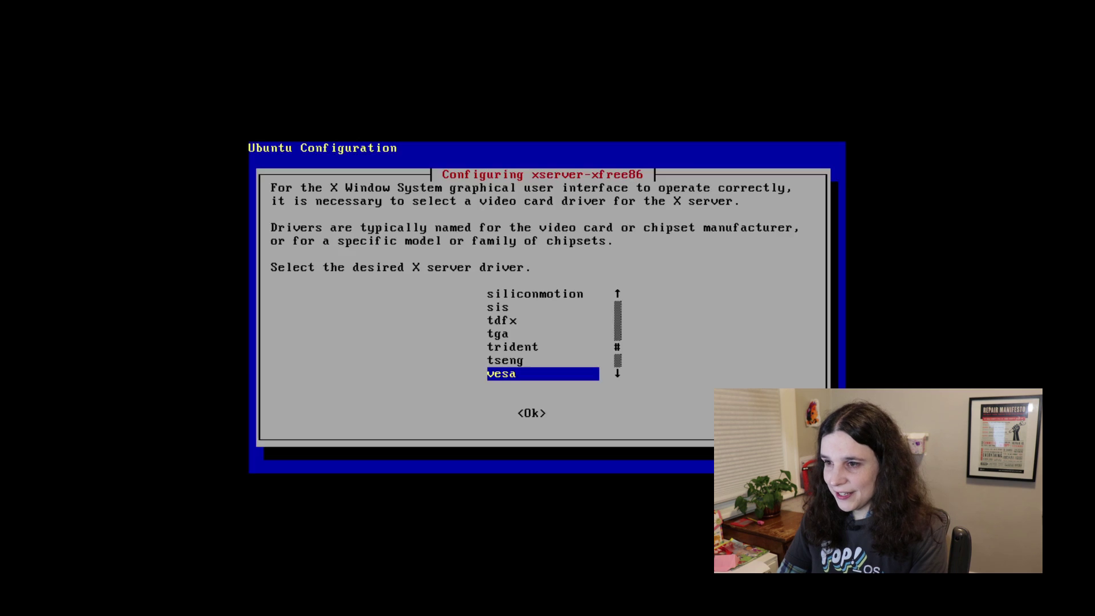
Keep the vesa video driver and work down the mode list to 1280x1024
{"action": "key", "text": "Tab"}
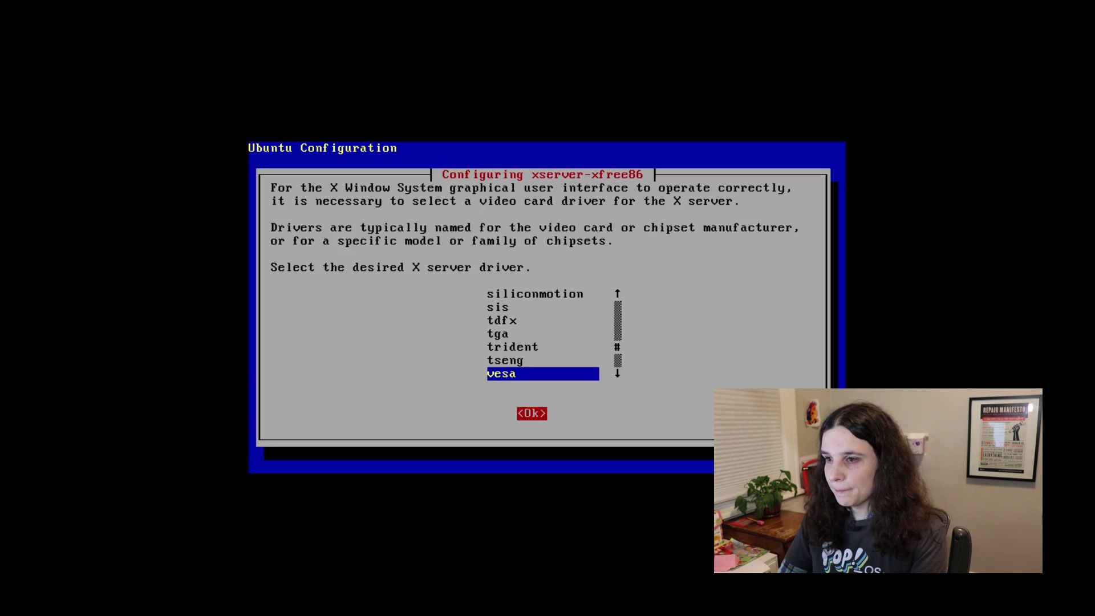
{"action": "key", "text": "Return"}
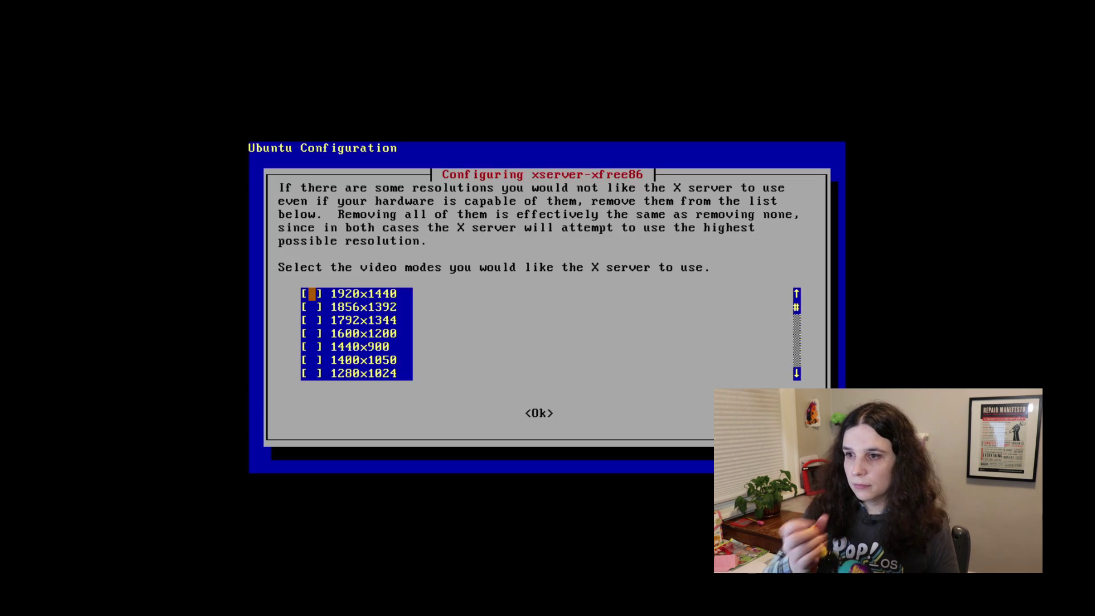
{"action": "left_click", "coordinate": [311, 307]}
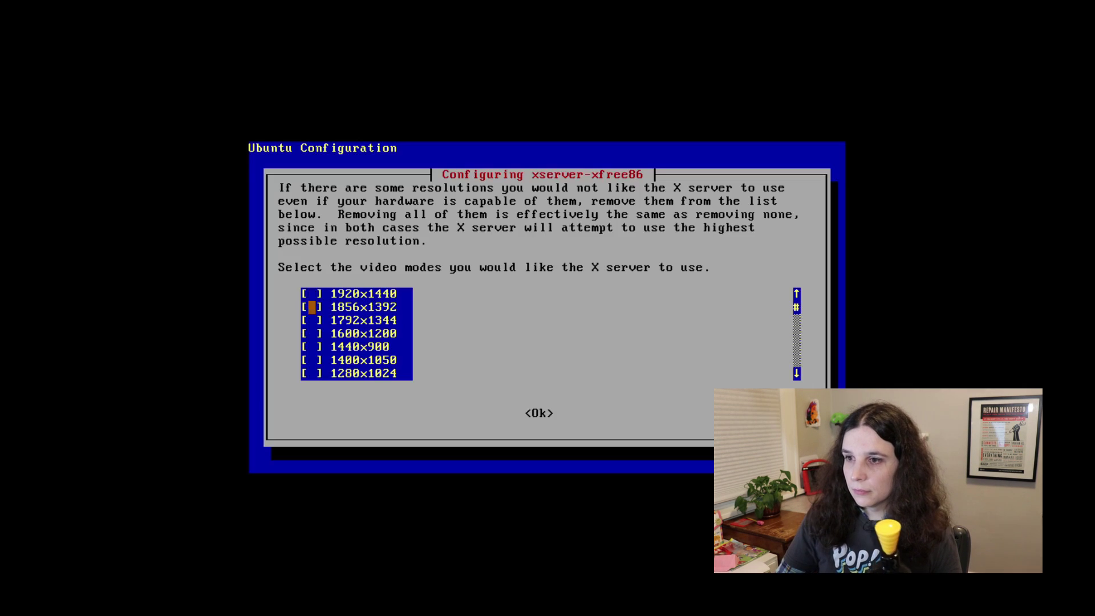
{"action": "left_click", "coordinate": [311, 320]}
{"action": "left_click", "coordinate": [311, 333]}
{"action": "left_click", "coordinate": [311, 373]}
Keep only the 1024x768, 800x600 and 640x480 video modes and confirm them
{"action": "key", "text": "Down"}
{"action": "key", "text": "Down"}
{"action": "key", "text": "Down"}
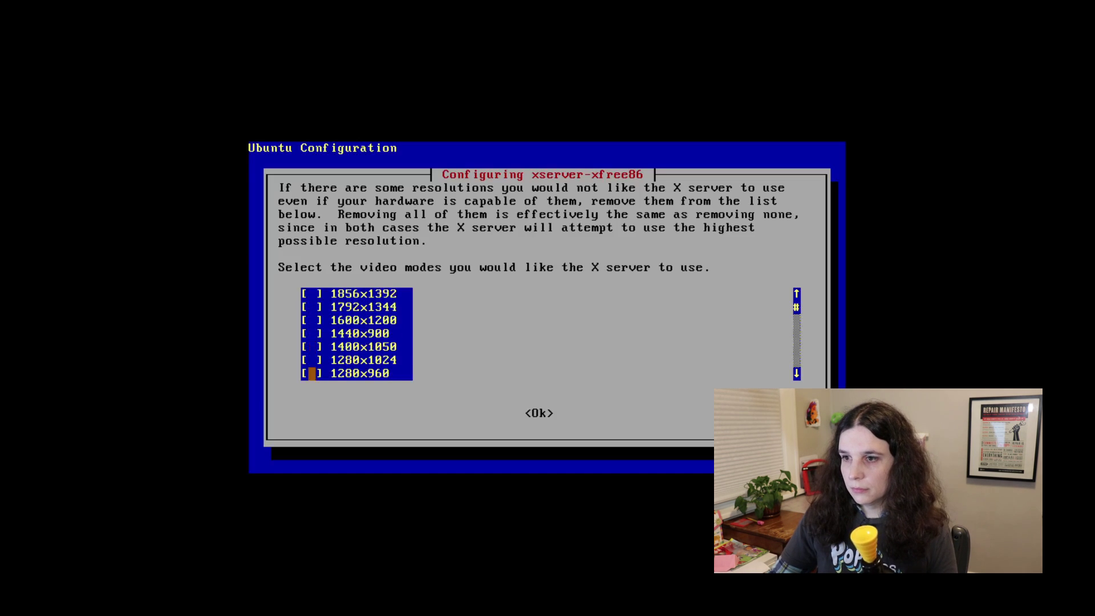
{"action": "key", "text": "Down"}
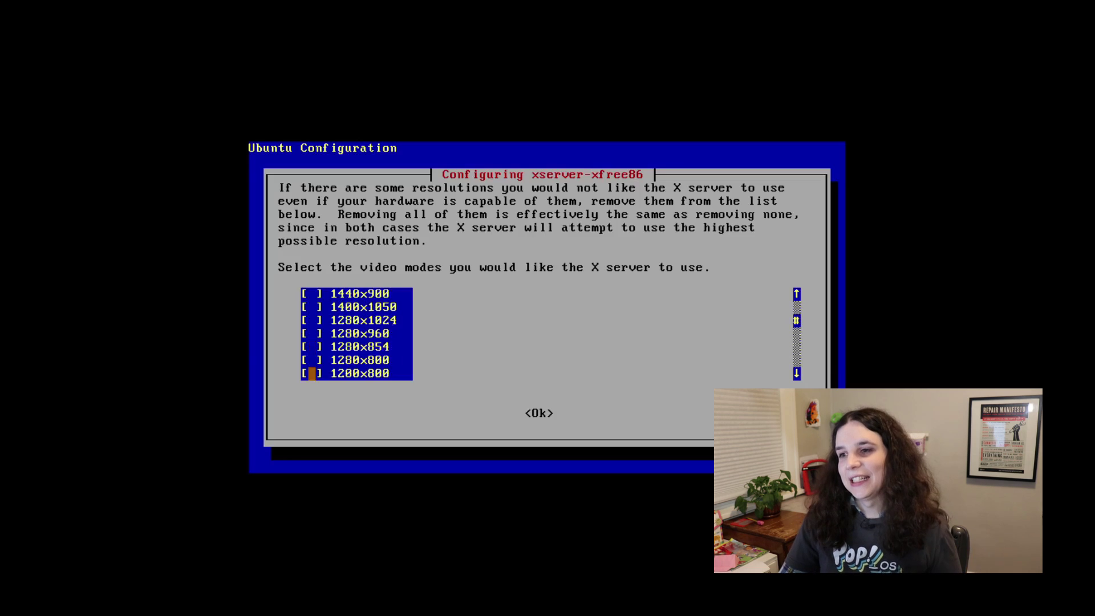
{"action": "key", "text": "Down"}
{"action": "key", "text": "Down"}
{"action": "key", "text": "Down"}
{"action": "key", "text": "Down"}
{"action": "key", "text": "Up"}
{"action": "key", "text": "Home"}
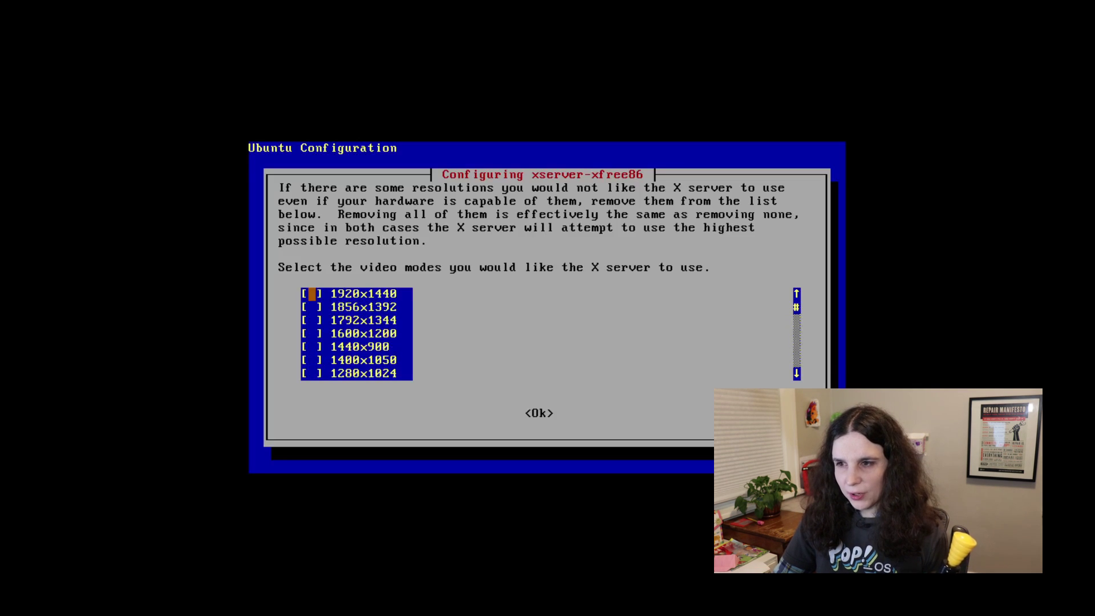
{"action": "key", "text": "Down"}
{"action": "key", "text": "Down"}
{"action": "key", "text": "Down"}
{"action": "key", "text": "Down"}
{"action": "key", "text": "Down"}
{"action": "key", "text": "Down"}
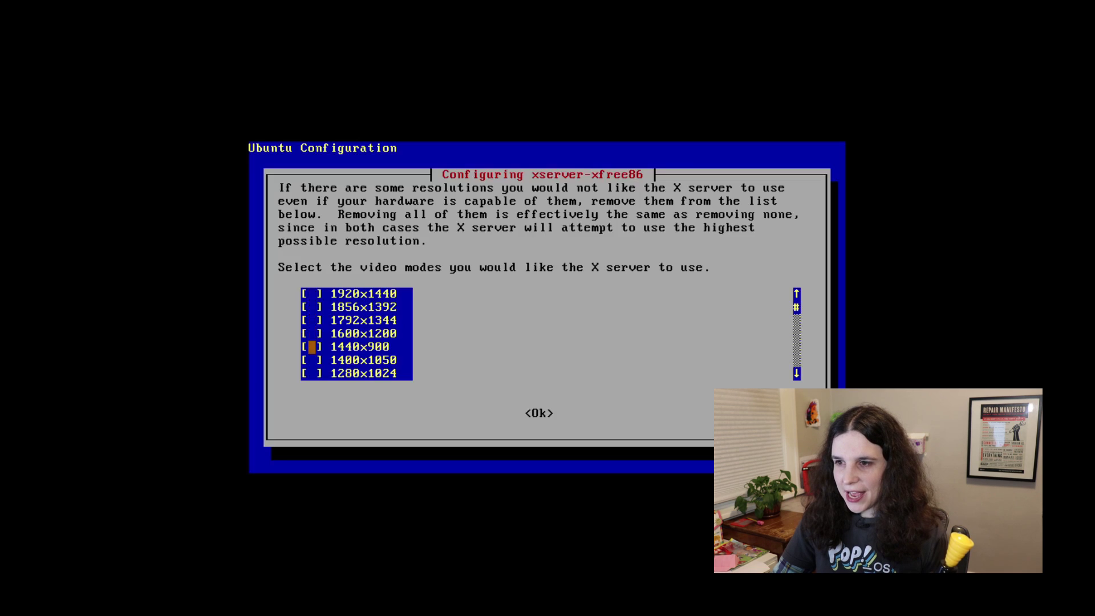
{"action": "key", "text": "Down"}
{"action": "key", "text": "Down"}
{"action": "key", "text": "Down"}
{"action": "key", "text": "Down"}
{"action": "key", "text": "Down"}
{"action": "key", "text": "Down"}
{"action": "key", "text": "Down"}
{"action": "key", "text": "Down"}
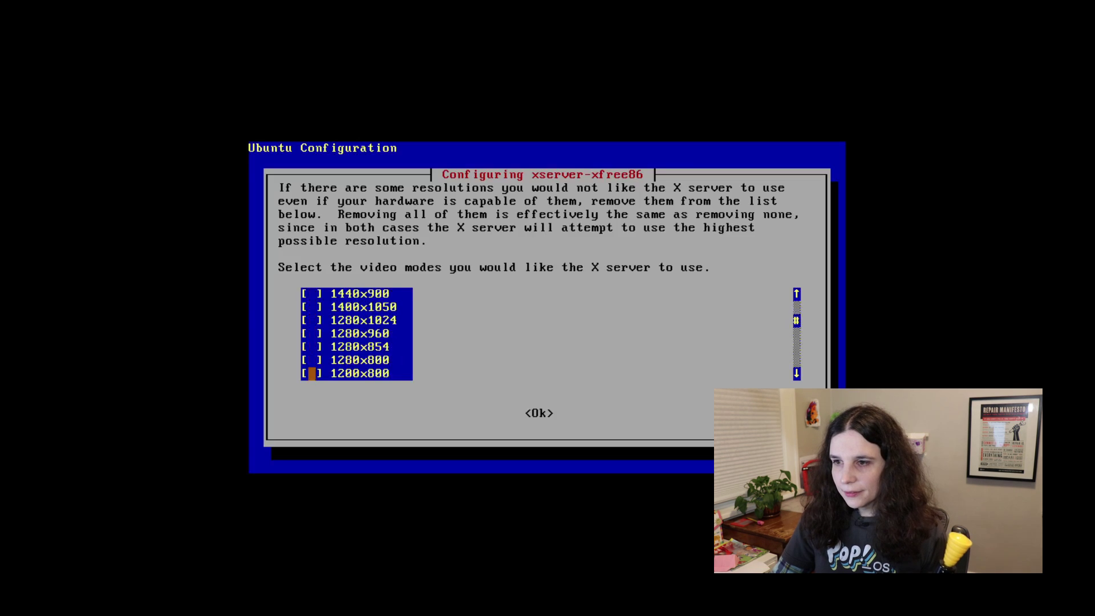
{"action": "key", "text": "Down"}
{"action": "key", "text": "Up"}
{"action": "key", "text": "Up"}
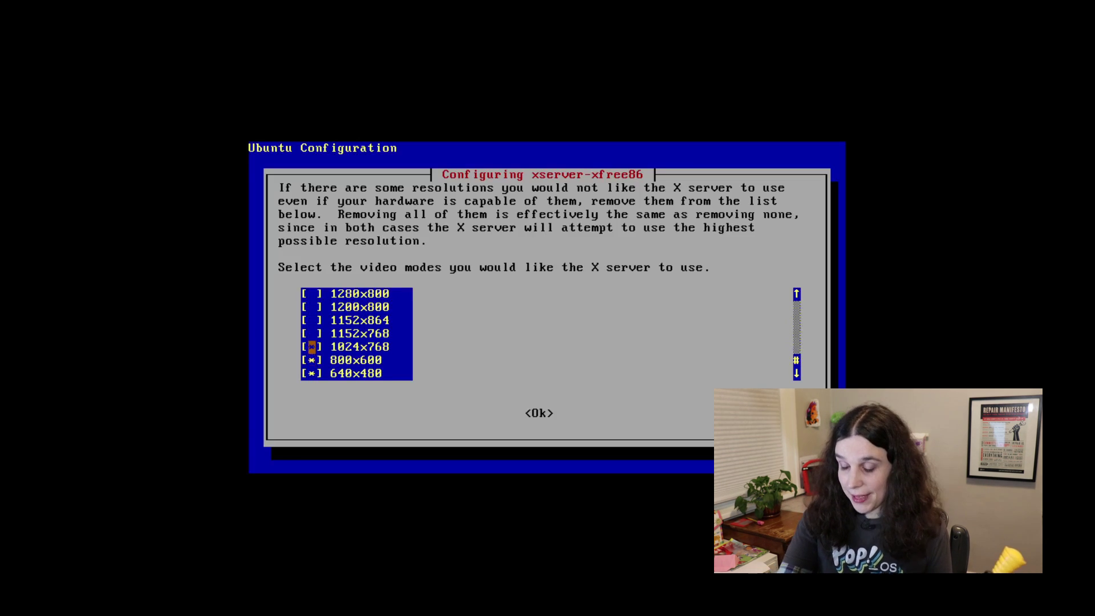
{"action": "key", "text": "Tab"}
{"action": "key", "text": "Return"}
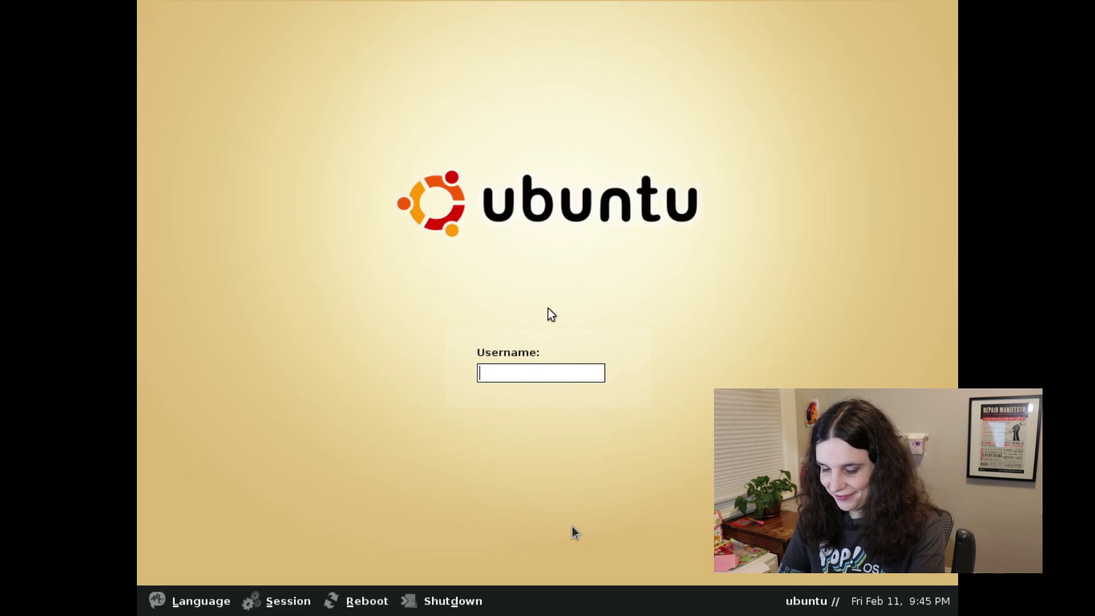
Log in at the GDM screen with the new user's username and password
{"action": "type", "text": "u"}
{"action": "key", "text": "Return"}
{"action": "type", "text": "****"}
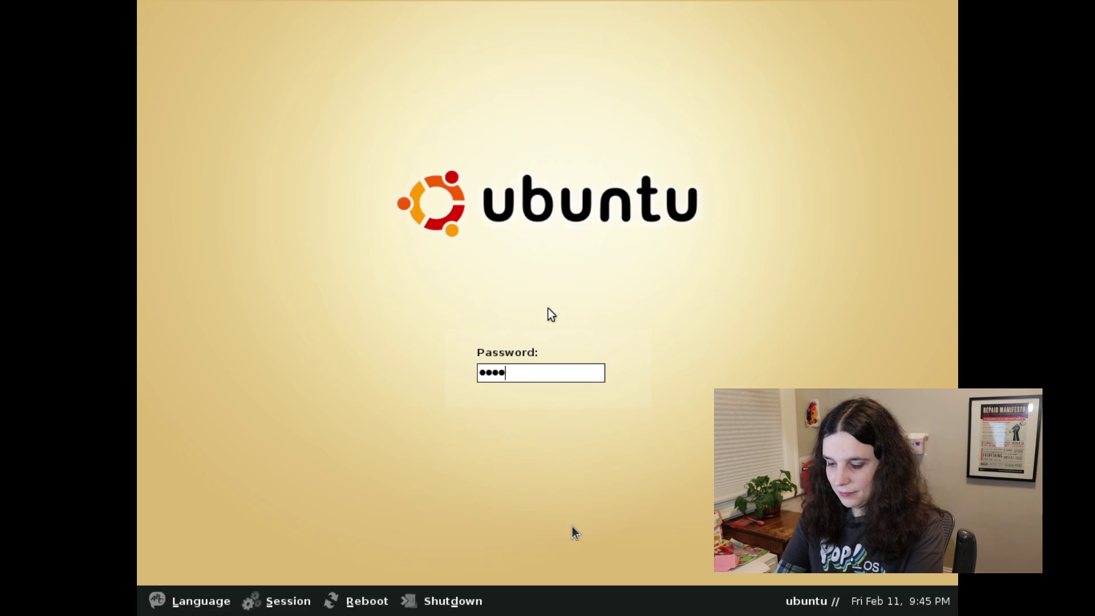
{"action": "type", "text": "*******"}
{"action": "key", "text": "Return"}
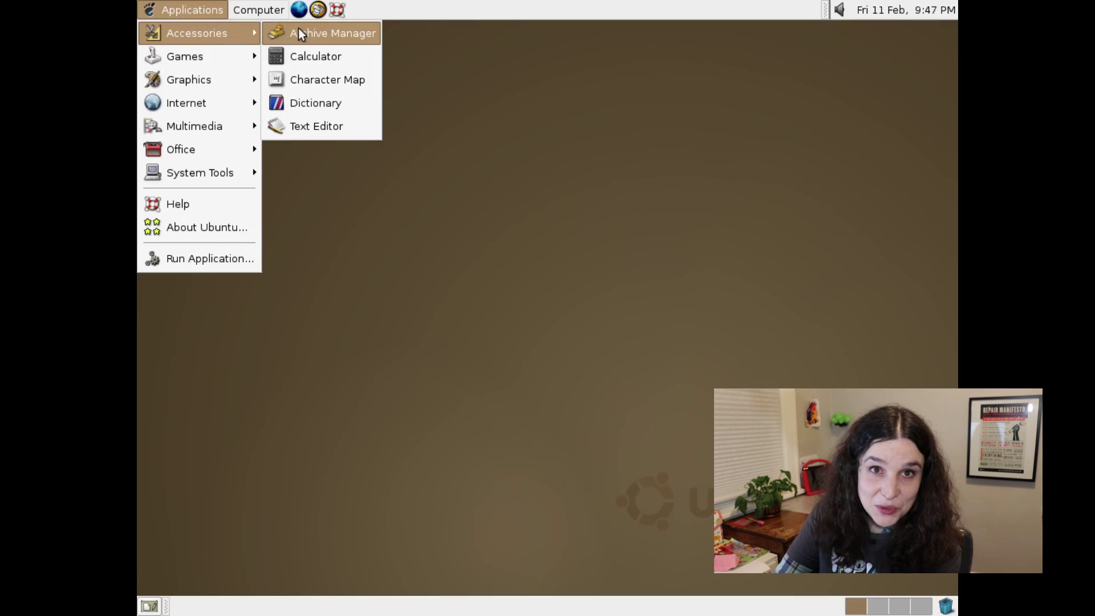
Launch Character Map and scroll through its list of available fonts
{"action": "left_click", "coordinate": [314, 80]}
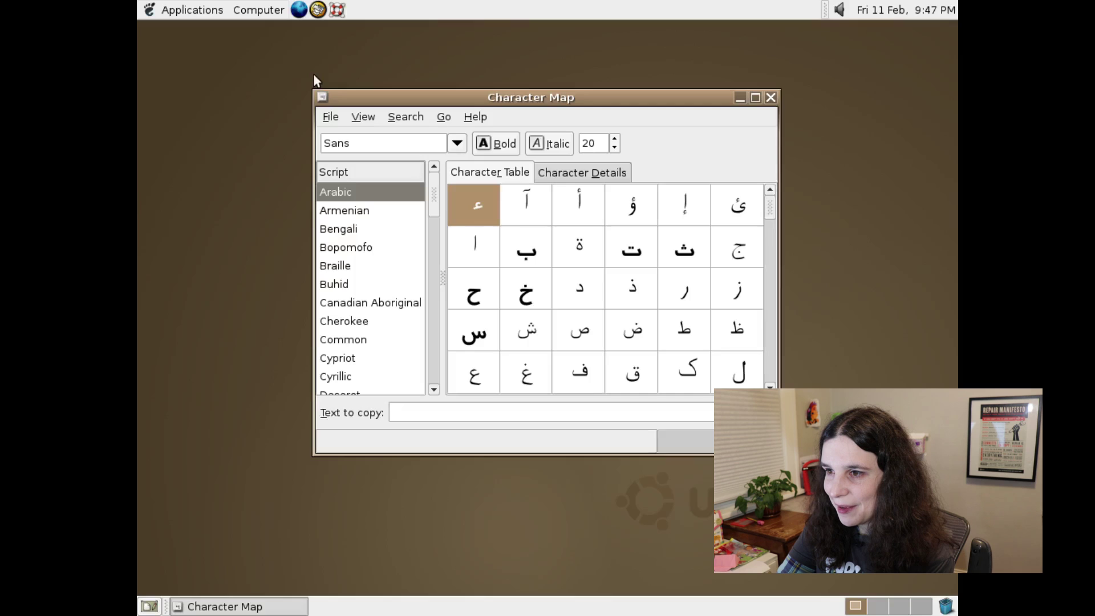
{"action": "left_click", "coordinate": [457, 145]}
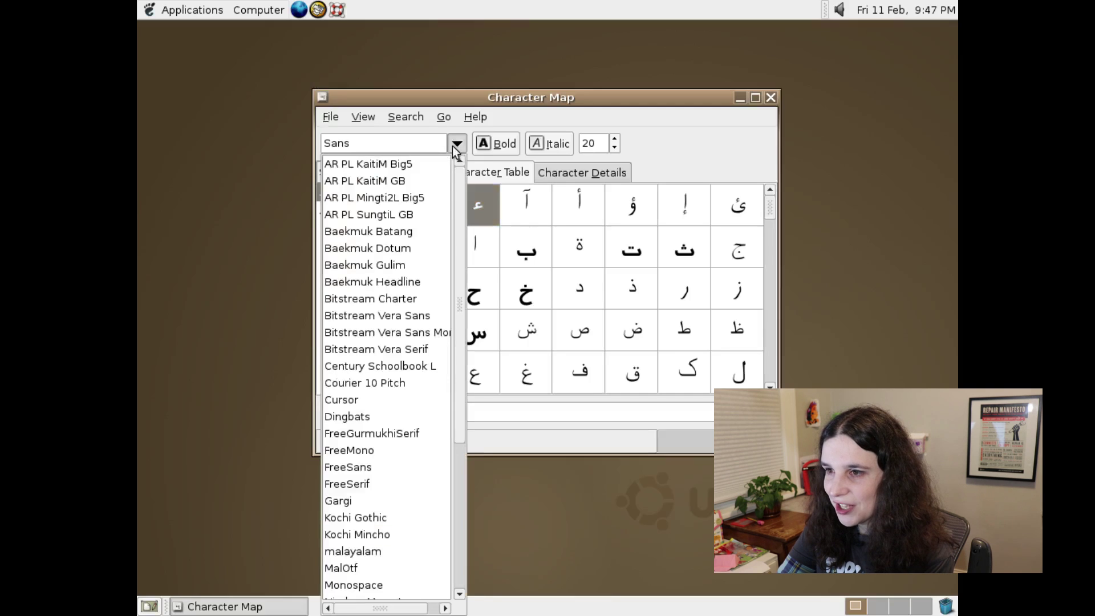
{"action": "mouse_move", "coordinate": [456, 195]}
{"action": "left_mouse_down"}
{"action": "mouse_move", "coordinate": [463, 288]}
{"action": "mouse_move", "coordinate": [489, 383]}
{"action": "mouse_move", "coordinate": [485, 304]}
{"action": "mouse_move", "coordinate": [457, 244]}
{"action": "mouse_move", "coordinate": [457, 188]}
{"action": "left_mouse_up"}
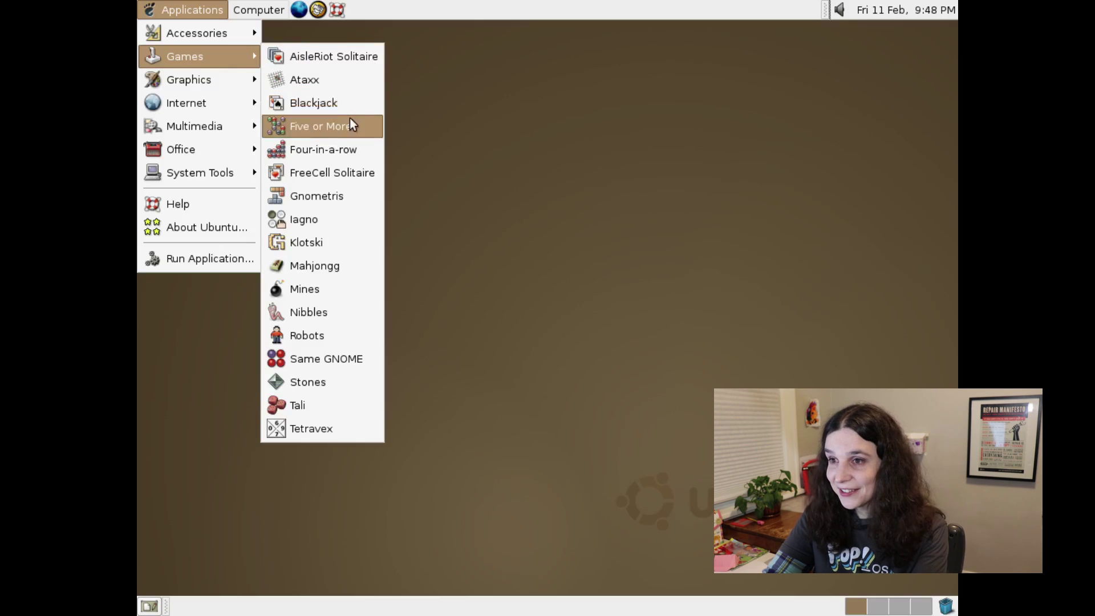
Launch Gnometris, start a new game and drop the first T piece
{"action": "left_click", "coordinate": [368, 191]}
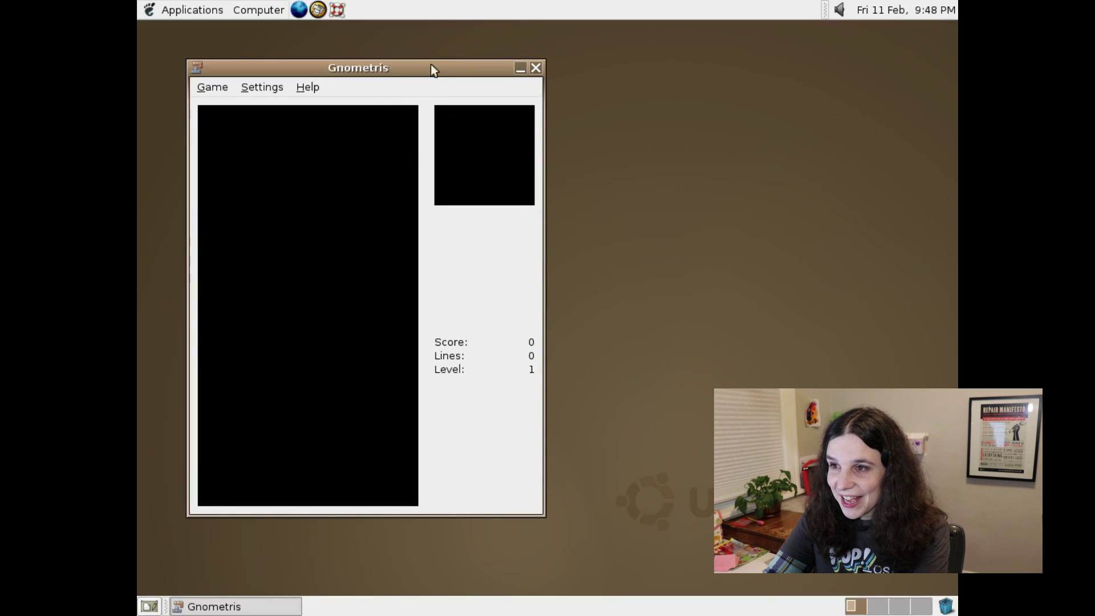
{"action": "left_click", "coordinate": [213, 88]}
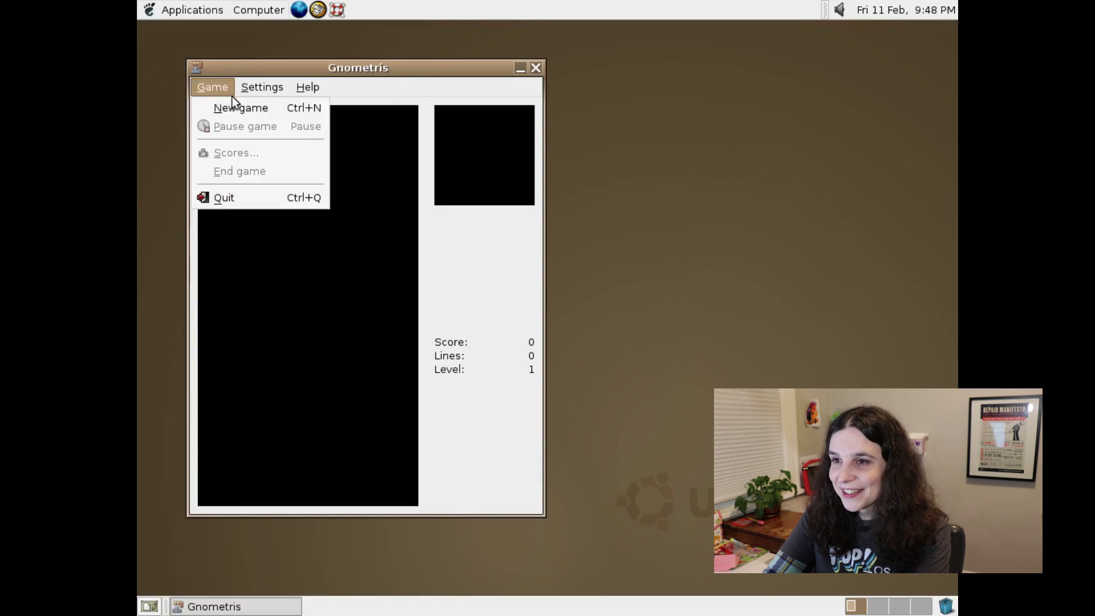
{"action": "left_click", "coordinate": [237, 108]}
{"action": "key", "text": "Right"}
{"action": "key", "text": "Right"}
{"action": "key", "text": "Right"}
{"action": "key", "text": "space"}
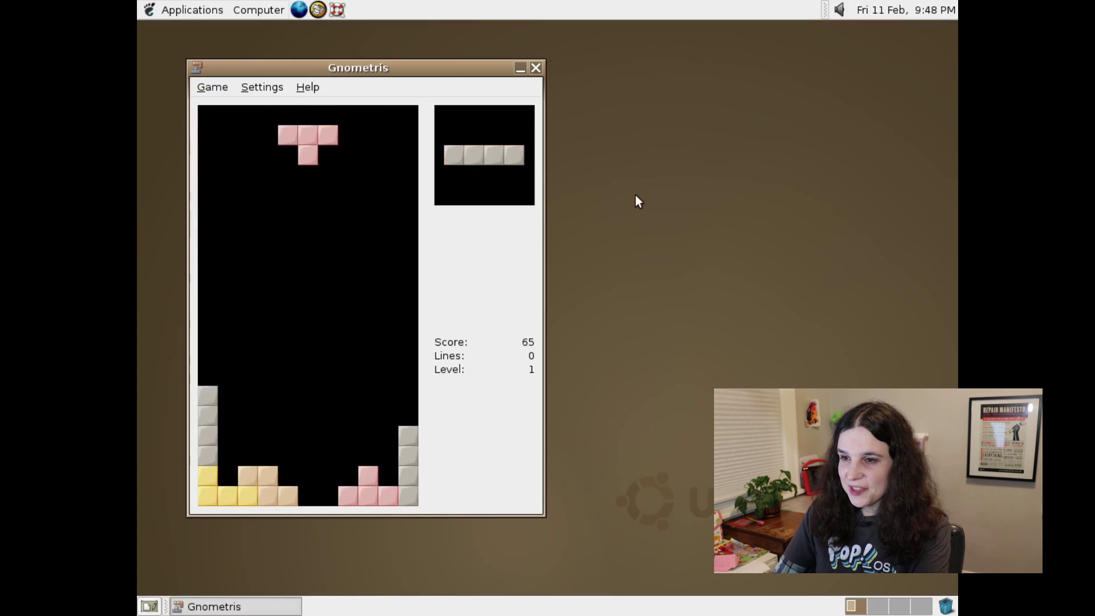
Rotate and drop the pink T, I, green S, purple J and blue square pieces into the well
{"action": "key", "text": "Up"}
{"action": "key", "text": "Up"}
{"action": "key", "text": "Up"}
{"action": "key", "text": "space"}
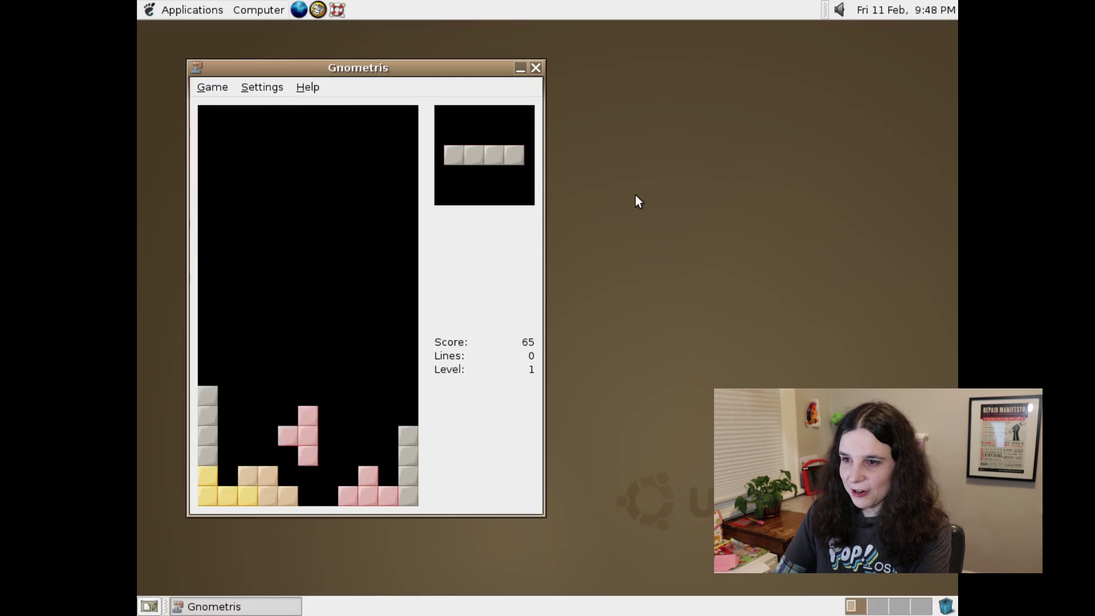
{"action": "key", "text": "Up"}
{"action": "key", "text": "Left"}
{"action": "key", "text": "Left"}
{"action": "key", "text": "Left"}
{"action": "key", "text": "Left"}
{"action": "key", "text": "space"}
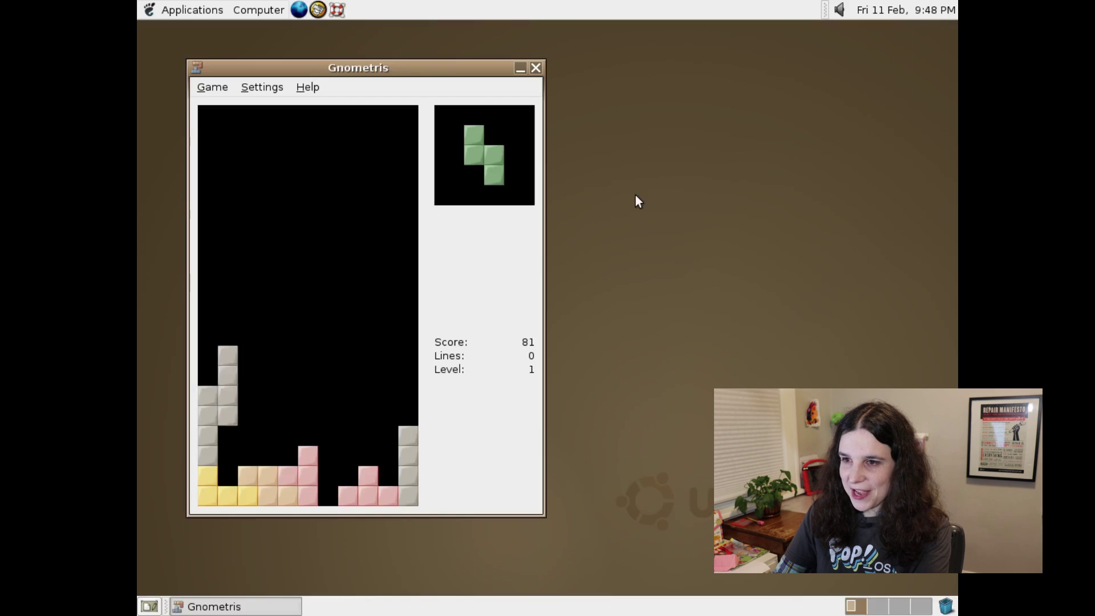
{"action": "key", "text": "Right"}
{"action": "key", "text": "Right"}
{"action": "key", "text": "Right"}
{"action": "key", "text": "Right"}
{"action": "key", "text": "space"}
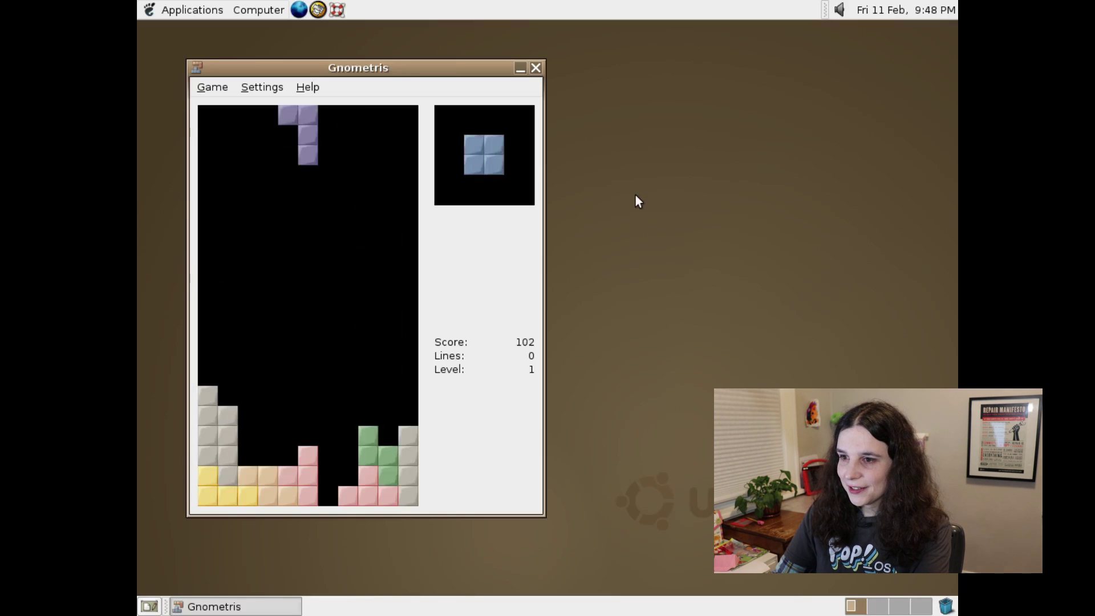
{"action": "key", "text": "Up"}
{"action": "key", "text": "Up"}
{"action": "key", "text": "Left"}
{"action": "key", "text": "Left"}
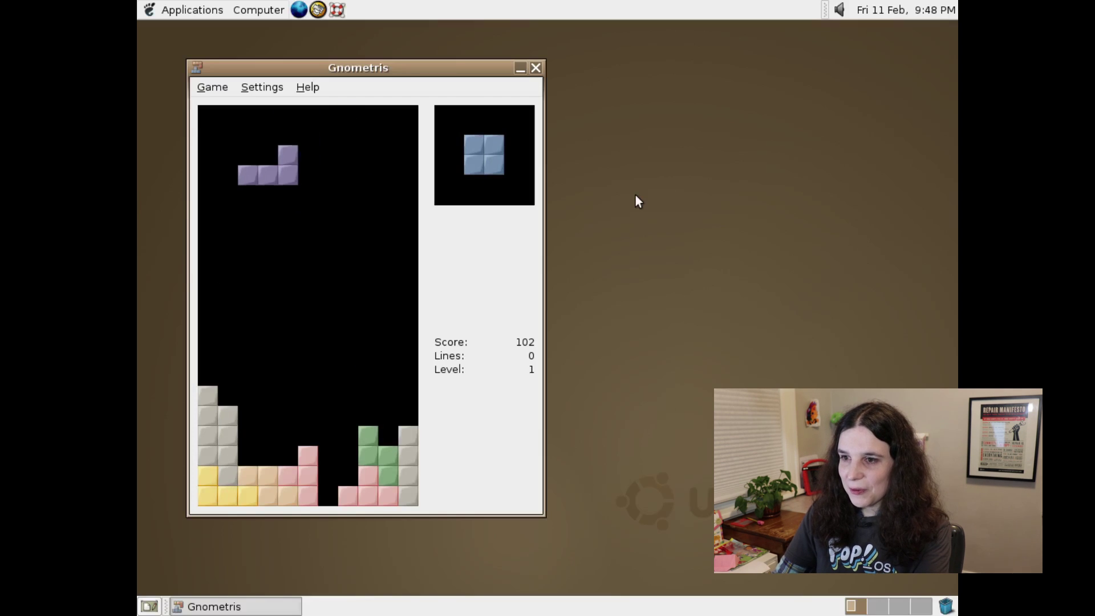
{"action": "key", "text": "space"}
{"action": "key", "text": "Left"}
{"action": "key", "text": "Left"}
{"action": "key", "text": "space"}
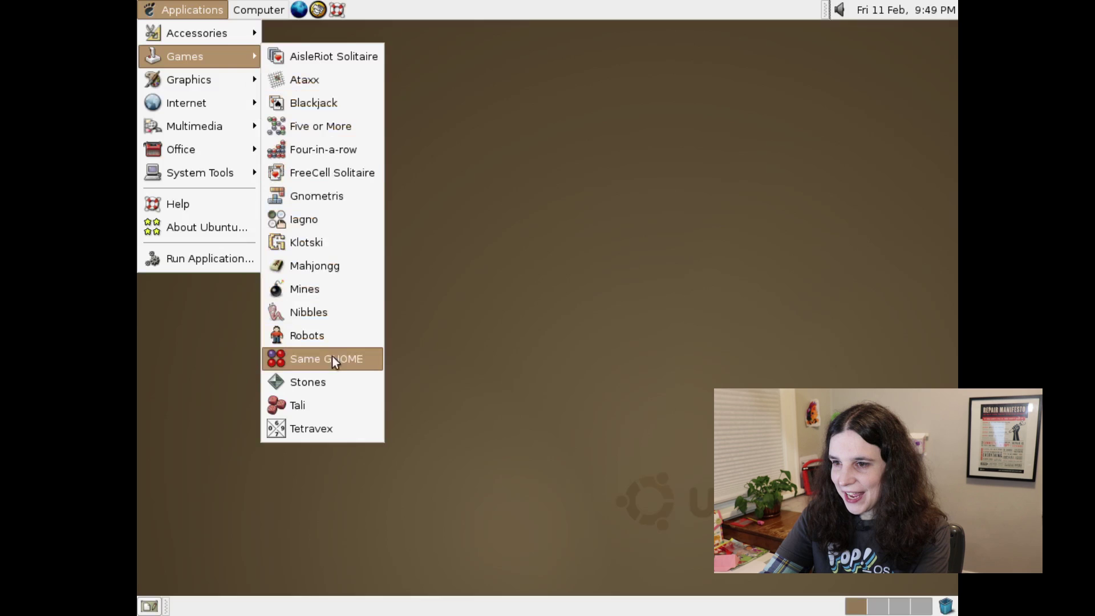
Launch Nibbles, start a game with Ctrl+N and steer the worm to eat the cherry
{"action": "left_click", "coordinate": [332, 315]}
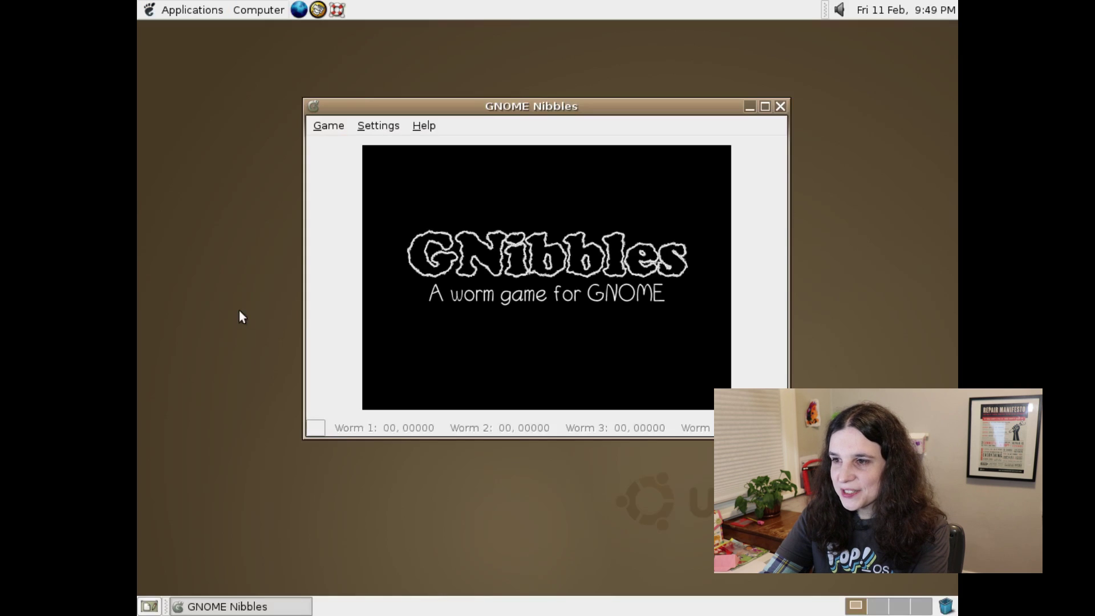
{"action": "key", "text": "ctrl+n"}
{"action": "key", "text": "Up"}
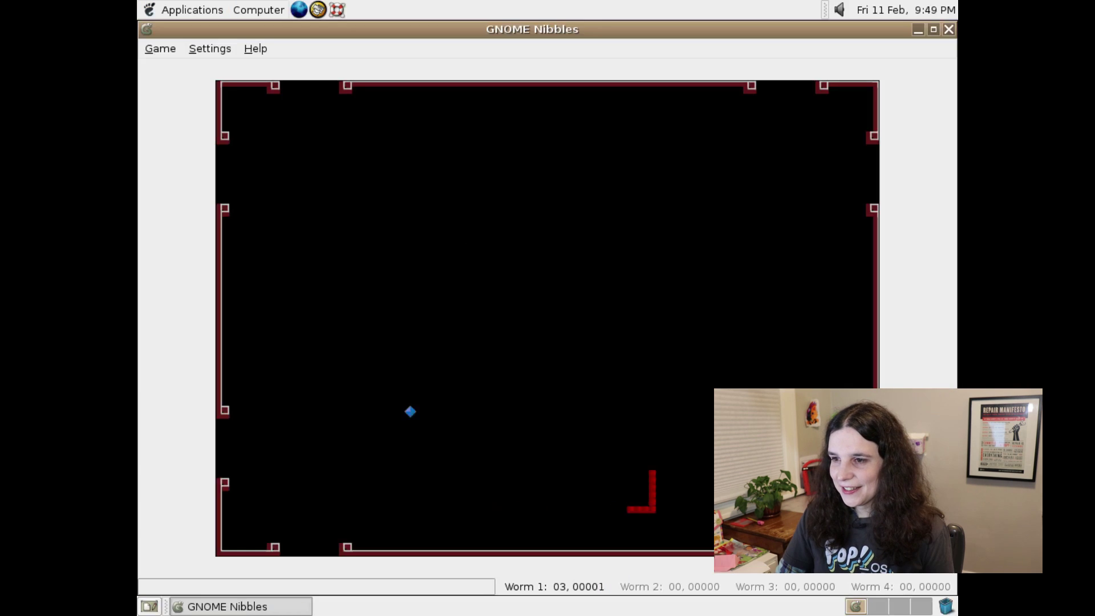
{"action": "key", "text": "Left"}
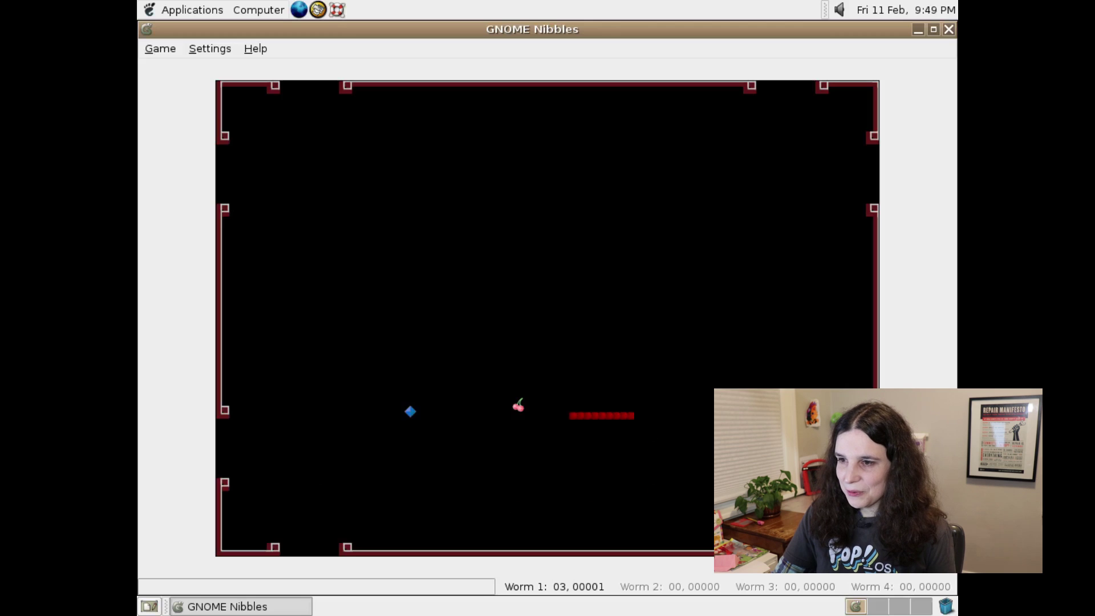
{"action": "key", "text": "Up"}
{"action": "key", "text": "Right"}
{"action": "key", "text": "Down"}
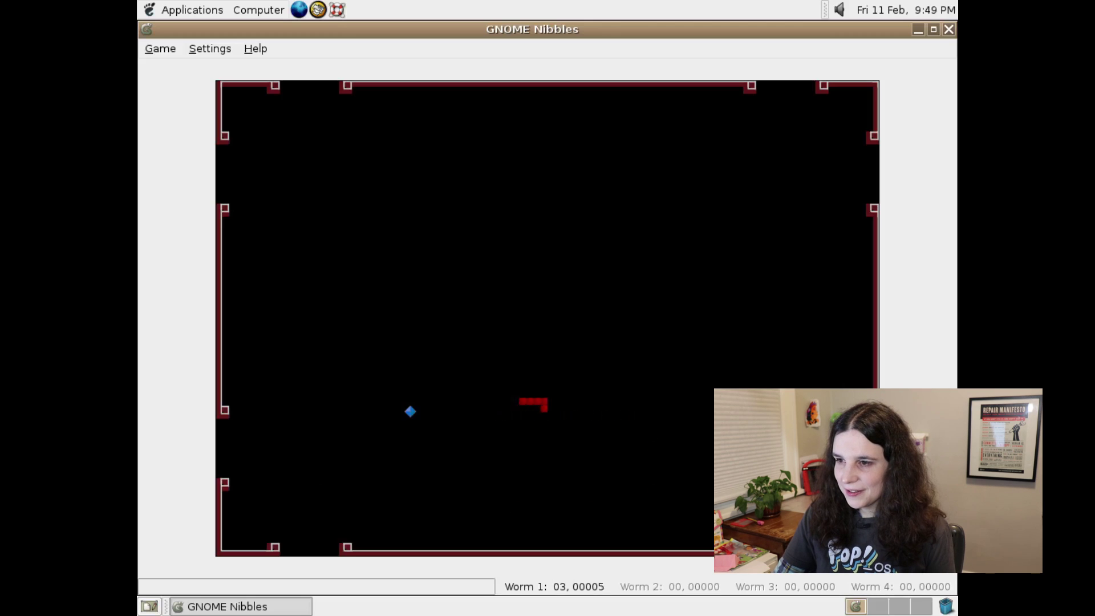
{"action": "key", "text": "Left"}
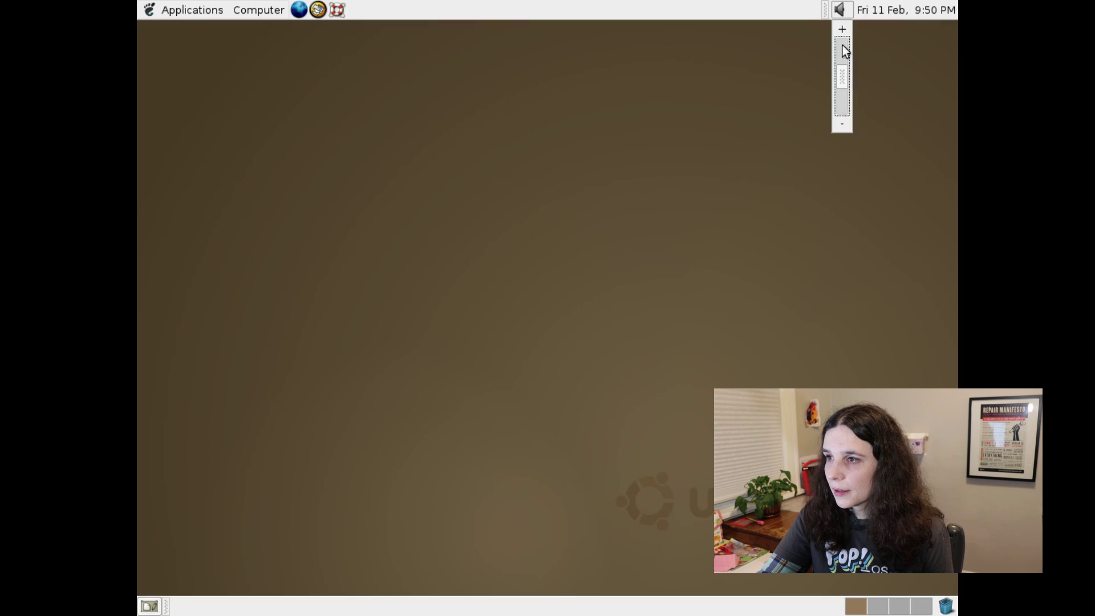
Bring up the volume control, then open and close the Places menu
{"action": "left_click", "coordinate": [526, 100]}
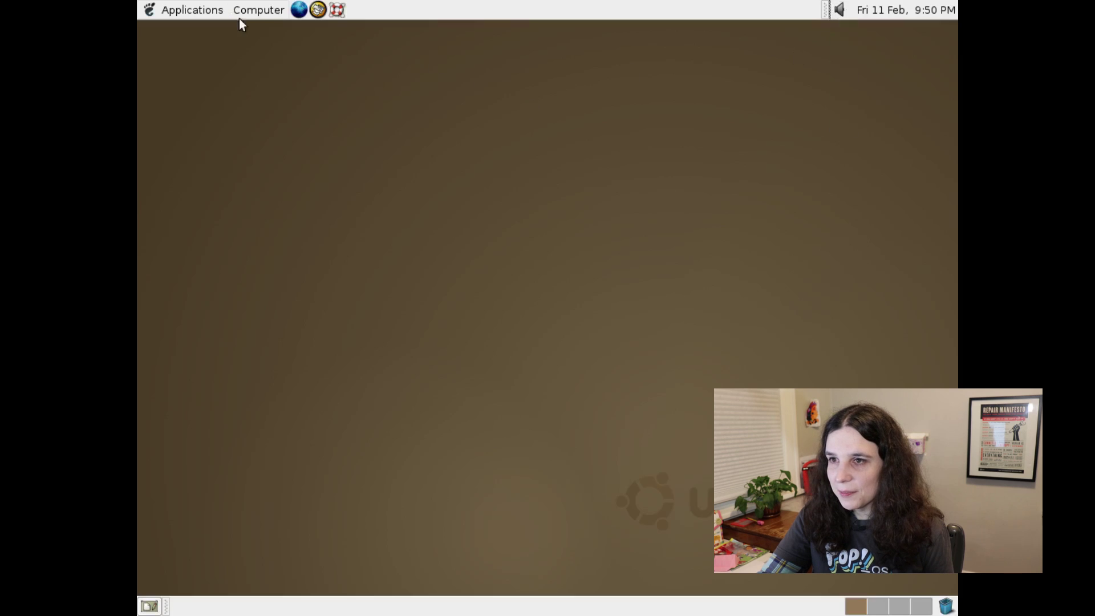
{"action": "left_click", "coordinate": [261, 14]}
{"action": "left_click", "coordinate": [322, 80]}
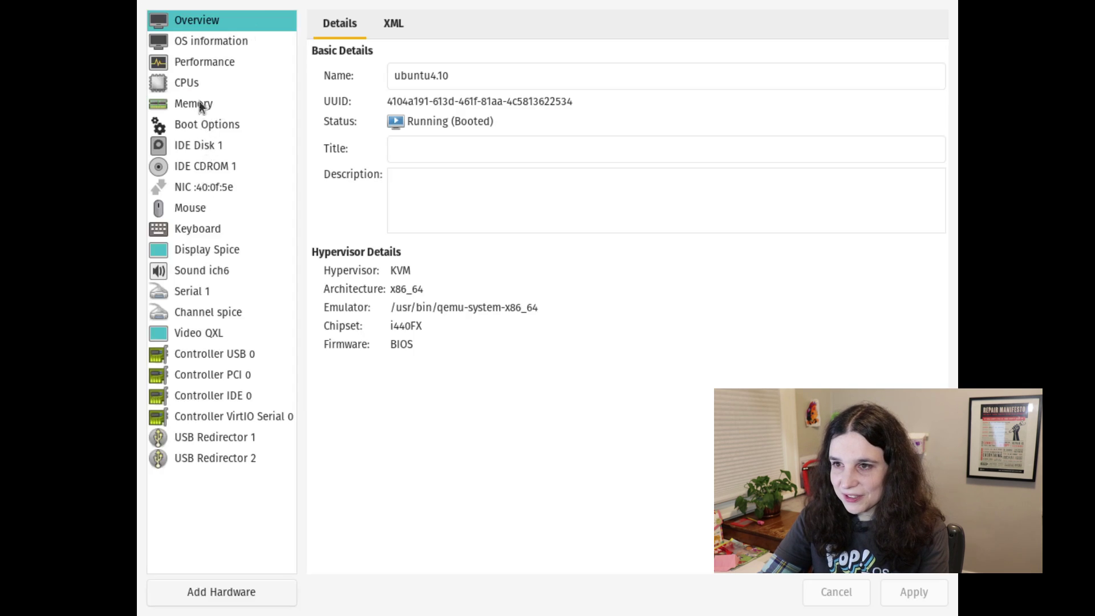
Switch the VM's sound device model to AC97 and confirm restarting the guest
{"action": "left_click", "coordinate": [205, 272]}
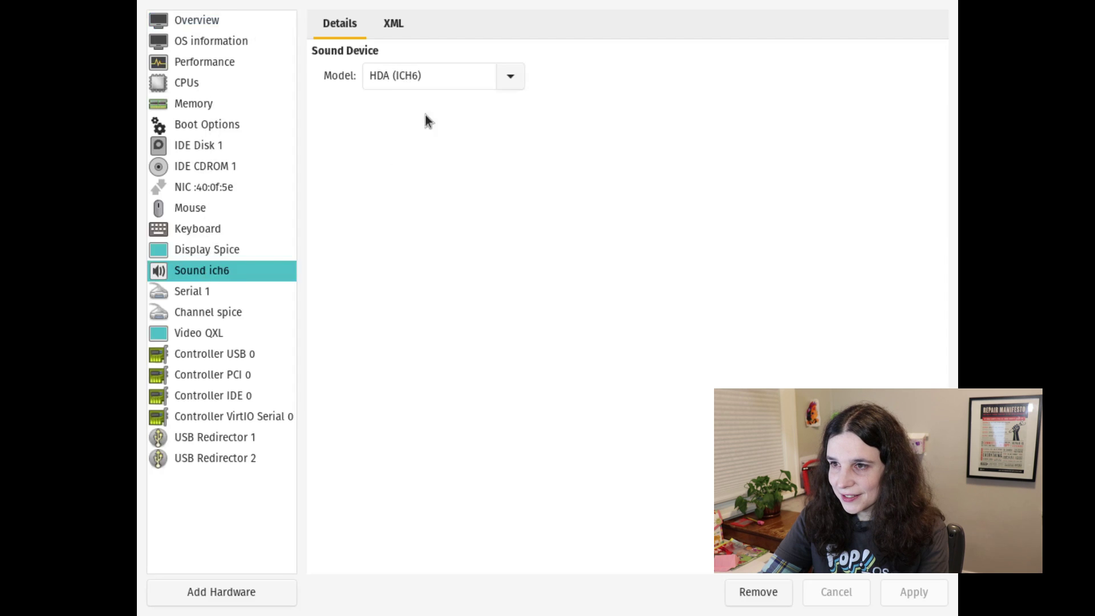
{"action": "left_click", "coordinate": [517, 80]}
{"action": "left_click", "coordinate": [476, 104]}
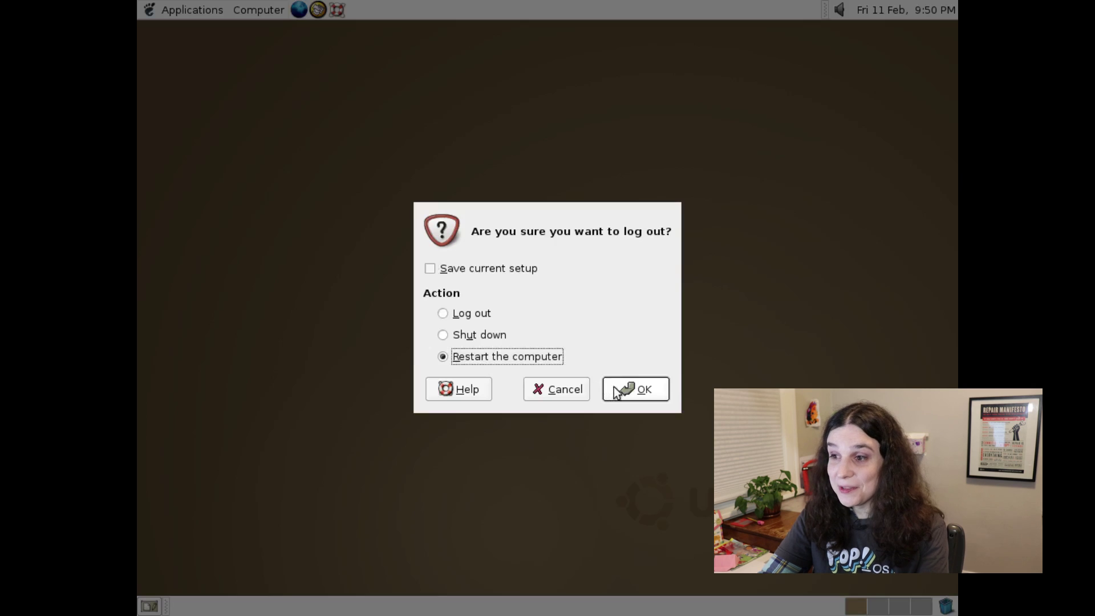
{"action": "left_click", "coordinate": [613, 387]}
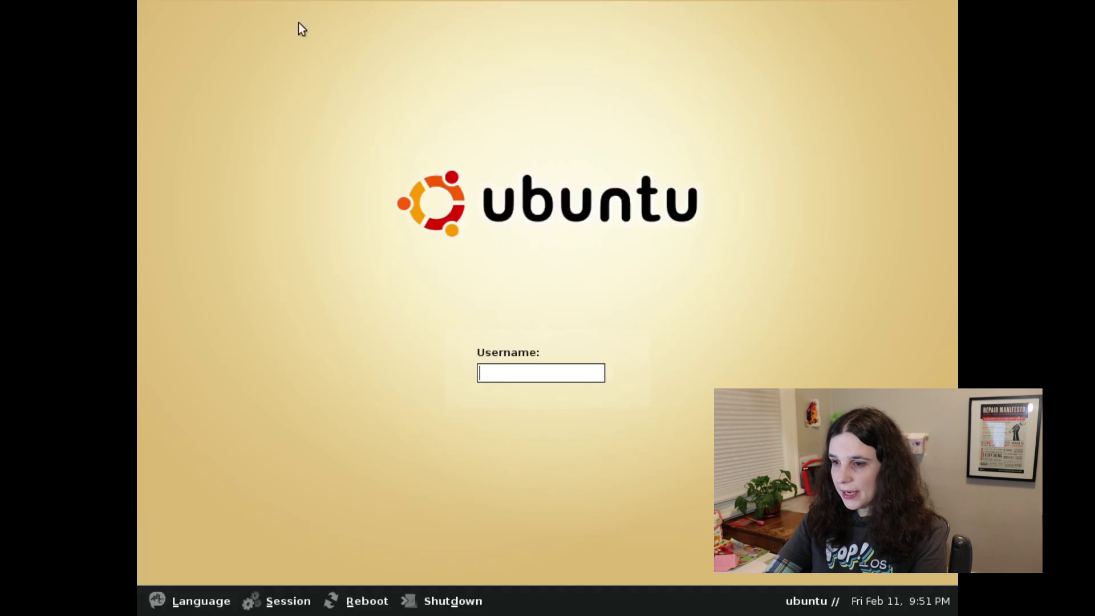
Shut down the guest from the GDM login screen and confirm the shutdown
{"action": "left_click", "coordinate": [444, 599]}
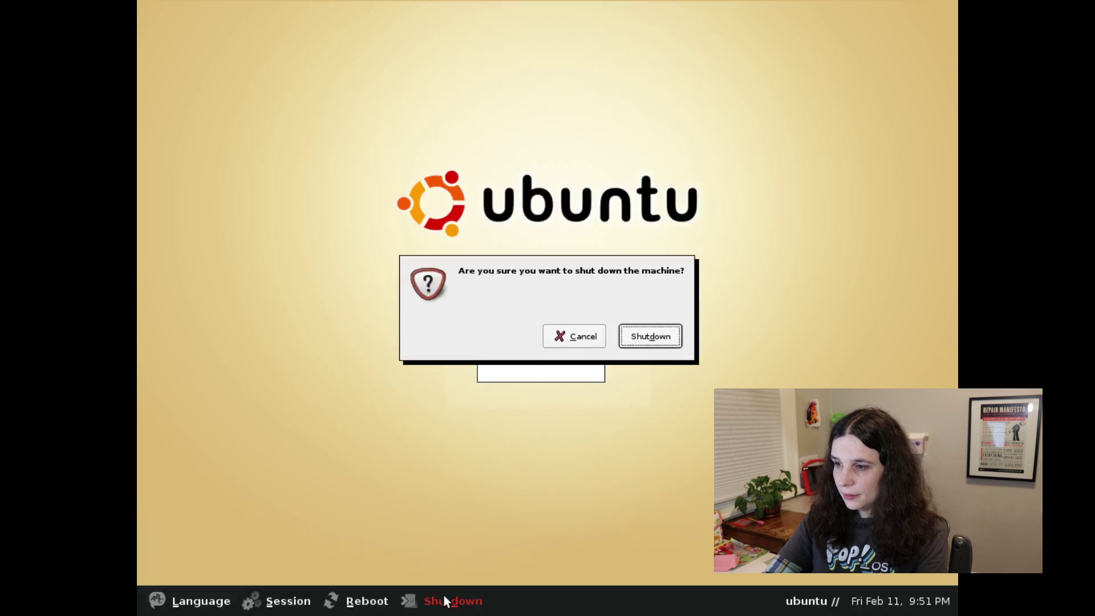
{"action": "left_click", "coordinate": [675, 337]}
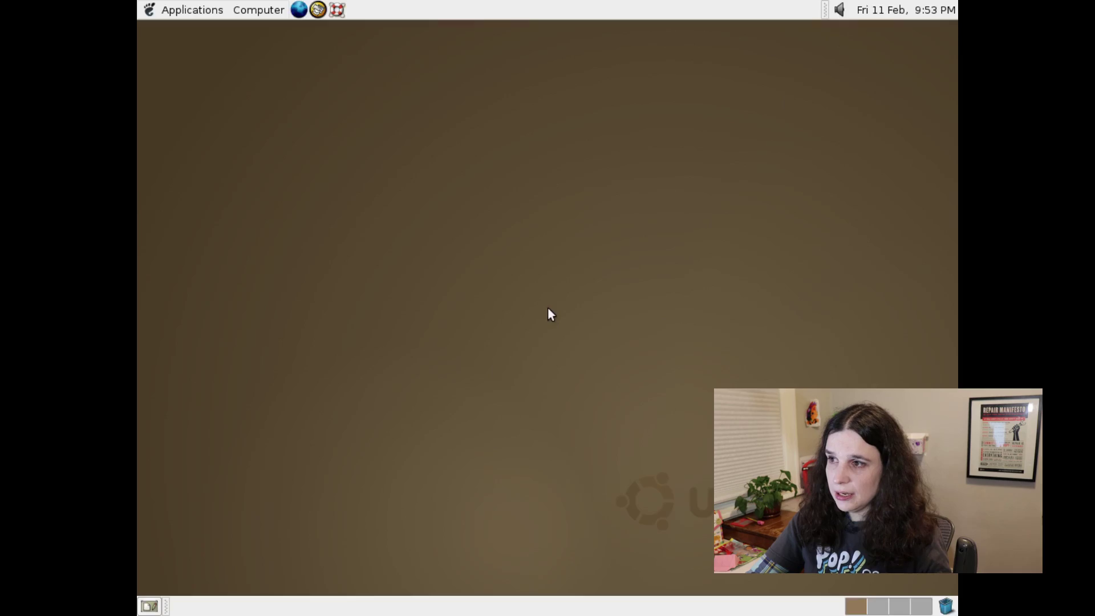
Launch Nibbles from the Games menu and enable game sounds in its preferences
{"action": "left_click", "coordinate": [838, 10]}
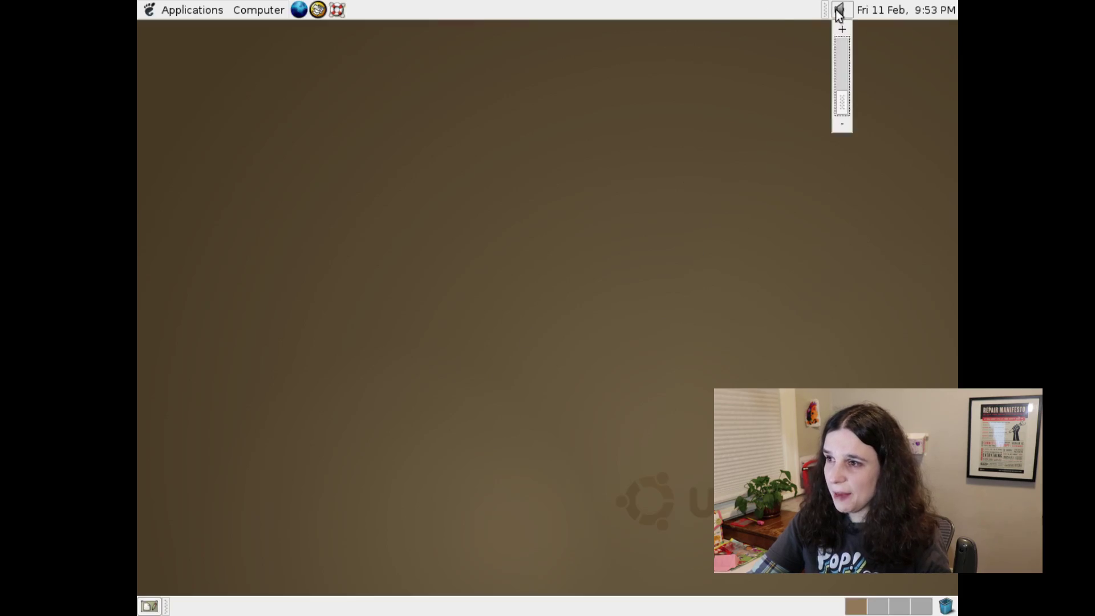
{"action": "left_click", "coordinate": [258, 10]}
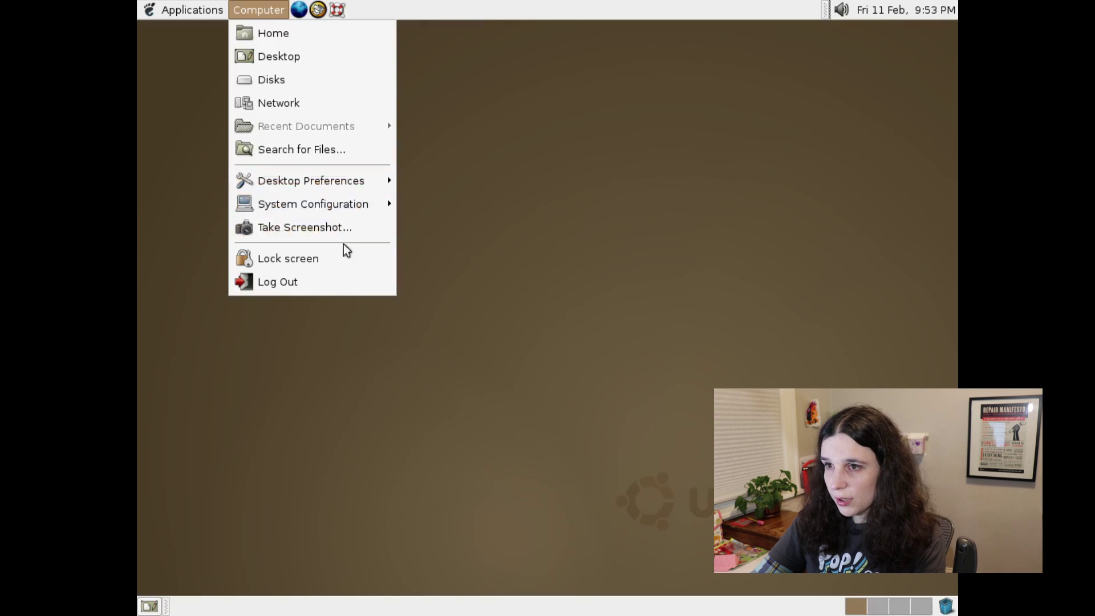
{"action": "mouse_move", "coordinate": [219, 7]}
{"action": "mouse_move", "coordinate": [215, 58]}
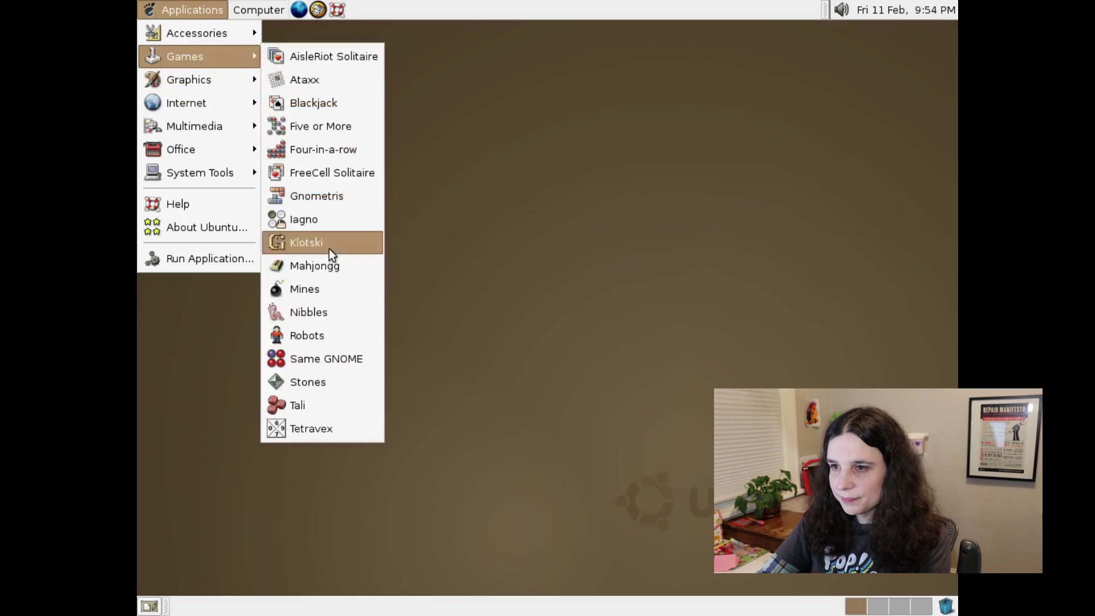
{"action": "left_click", "coordinate": [326, 308]}
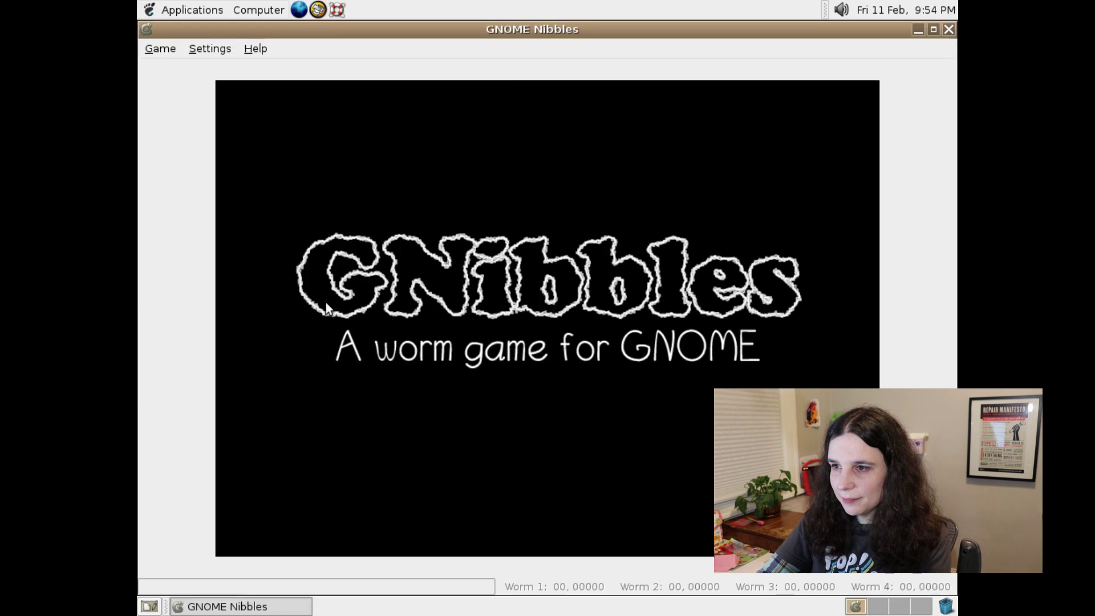
{"action": "left_click", "coordinate": [620, 311]}
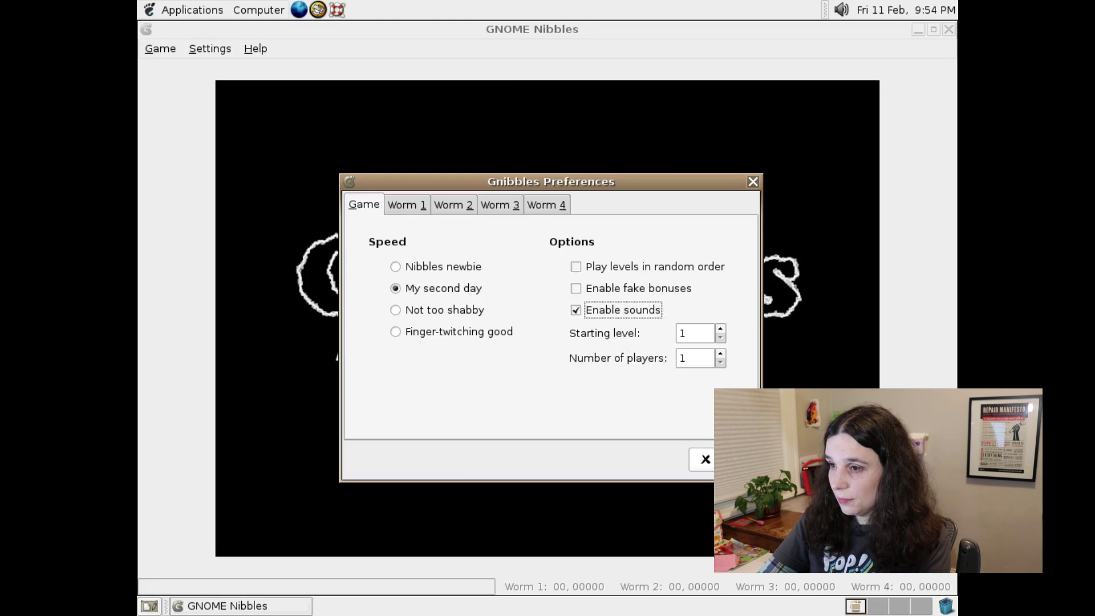
{"action": "key", "text": "Escape"}
Start a new Nibbles game and steer the worm left, up and left again
{"action": "left_click", "coordinate": [162, 42]}
{"action": "left_click", "coordinate": [186, 63]}
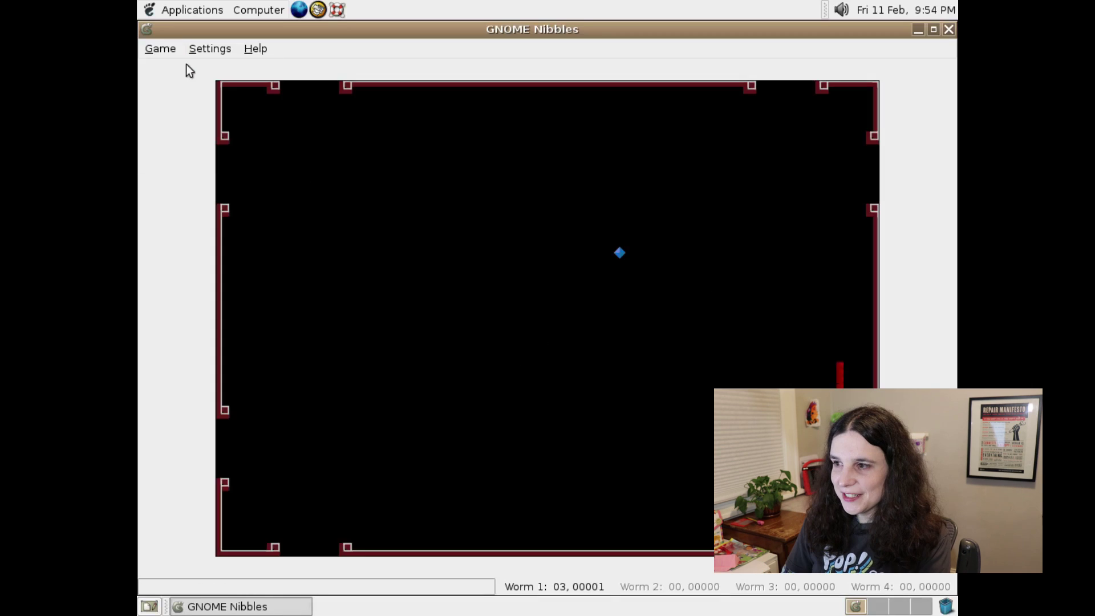
{"action": "key", "text": "Left"}
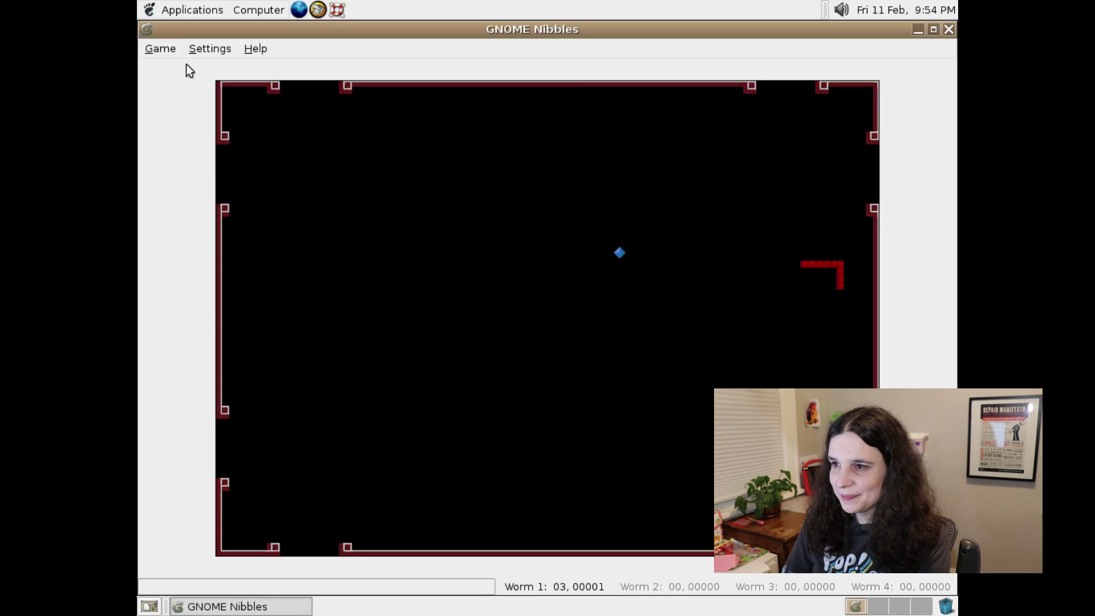
{"action": "key", "text": "Up"}
{"action": "key", "text": "Left"}
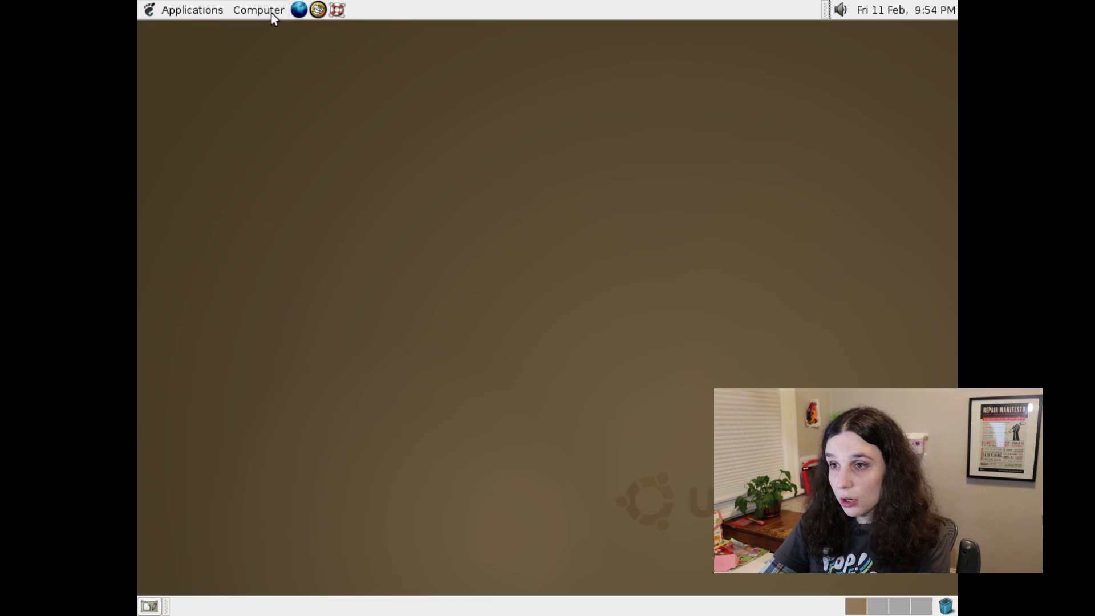
{"action": "left_click", "coordinate": [271, 13]}
Launch Mozilla Firefox, scroll the welcome page and dismiss the encryption error alert
{"action": "left_click", "coordinate": [183, 13]}
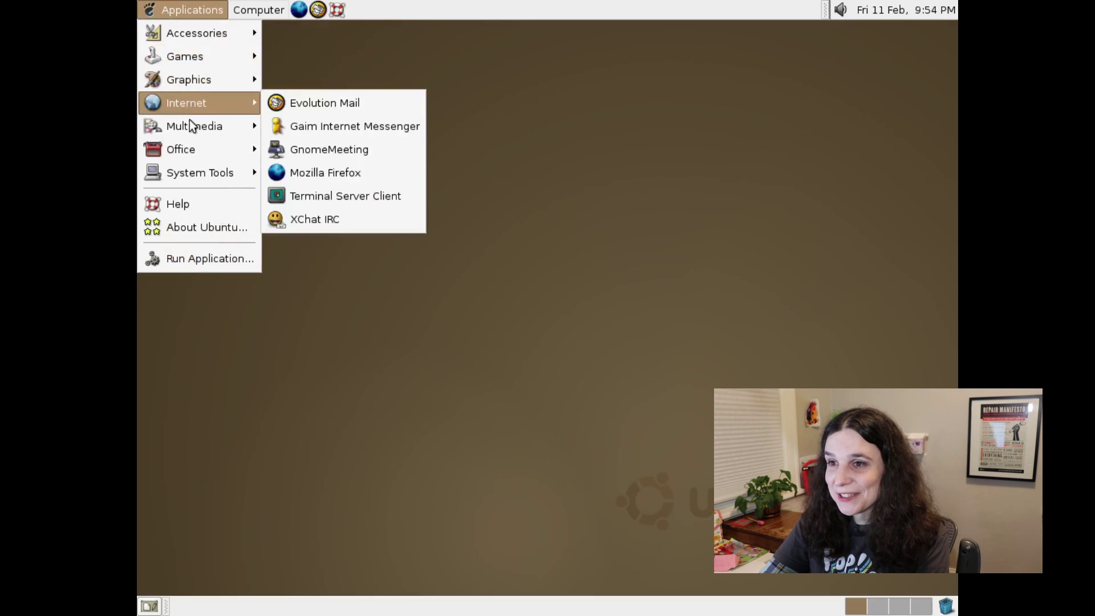
{"action": "left_click", "coordinate": [345, 175]}
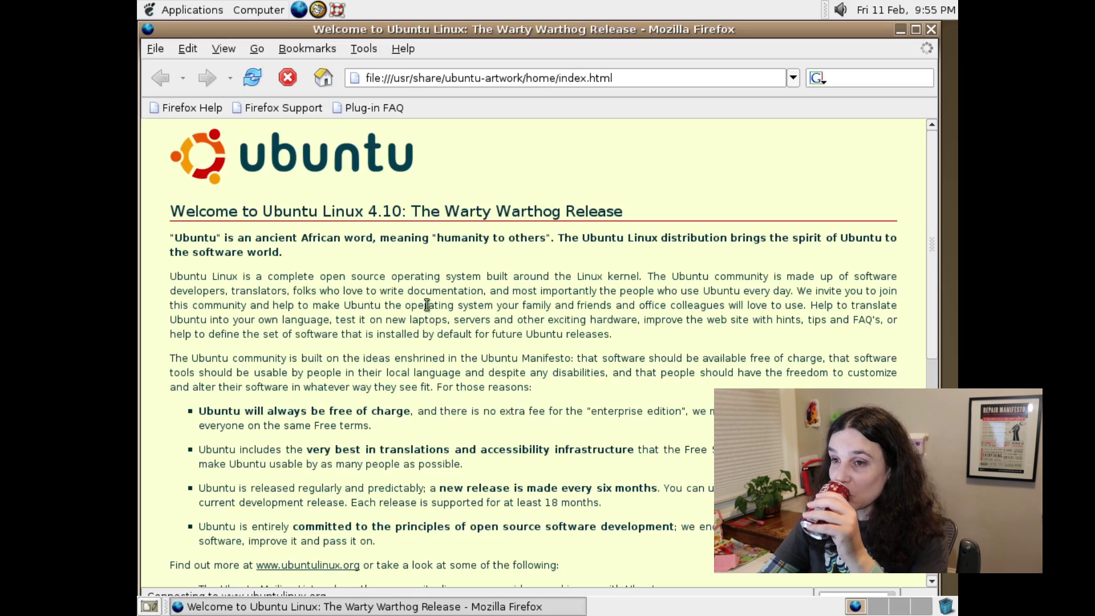
{"action": "scroll", "coordinate": [427, 304], "scroll_direction": "down", "scroll_amount": 4}
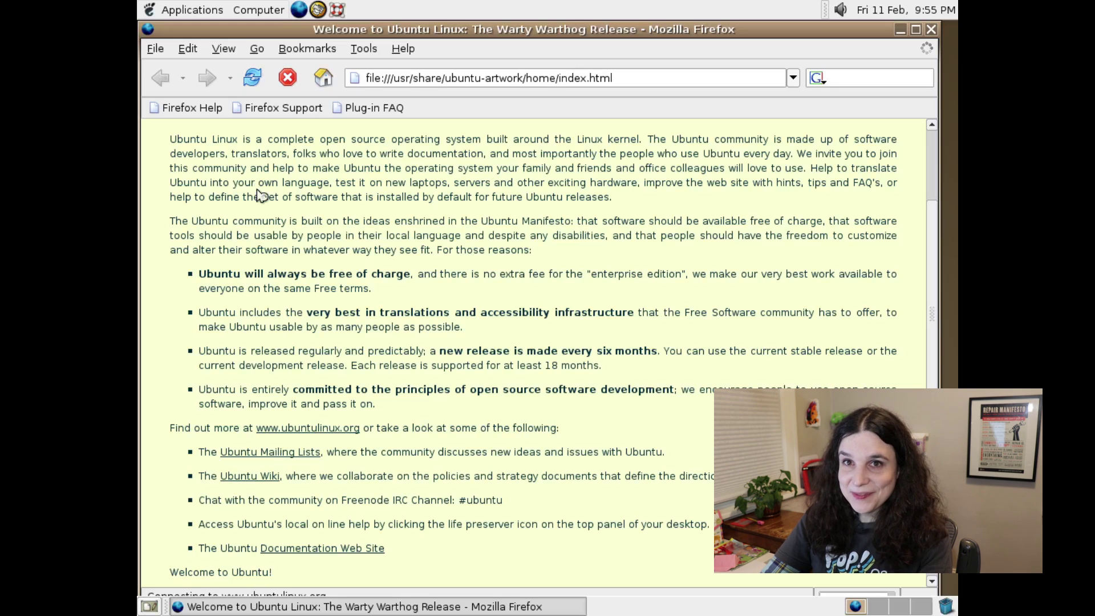
{"action": "scroll", "coordinate": [456, 262], "scroll_direction": "down", "scroll_amount": 3}
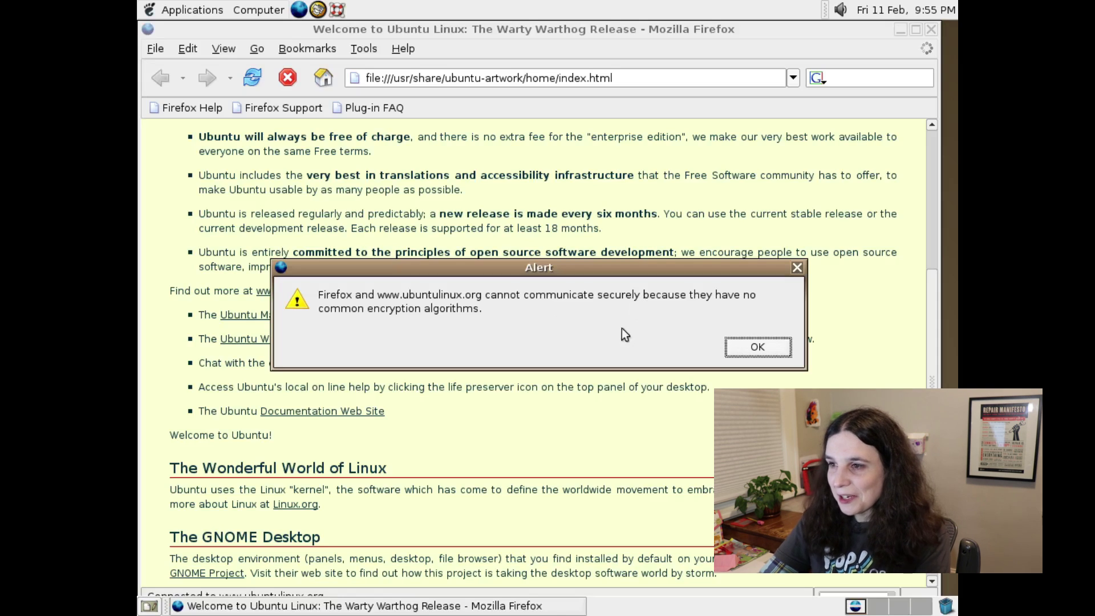
{"action": "left_click", "coordinate": [749, 352]}
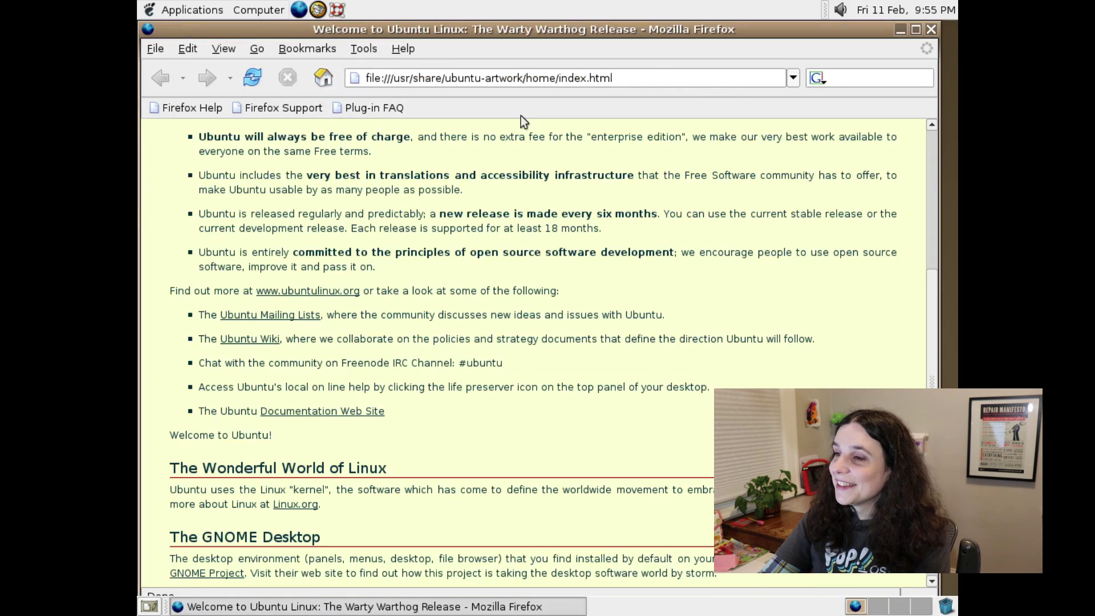
{"action": "left_click", "coordinate": [197, 50]}
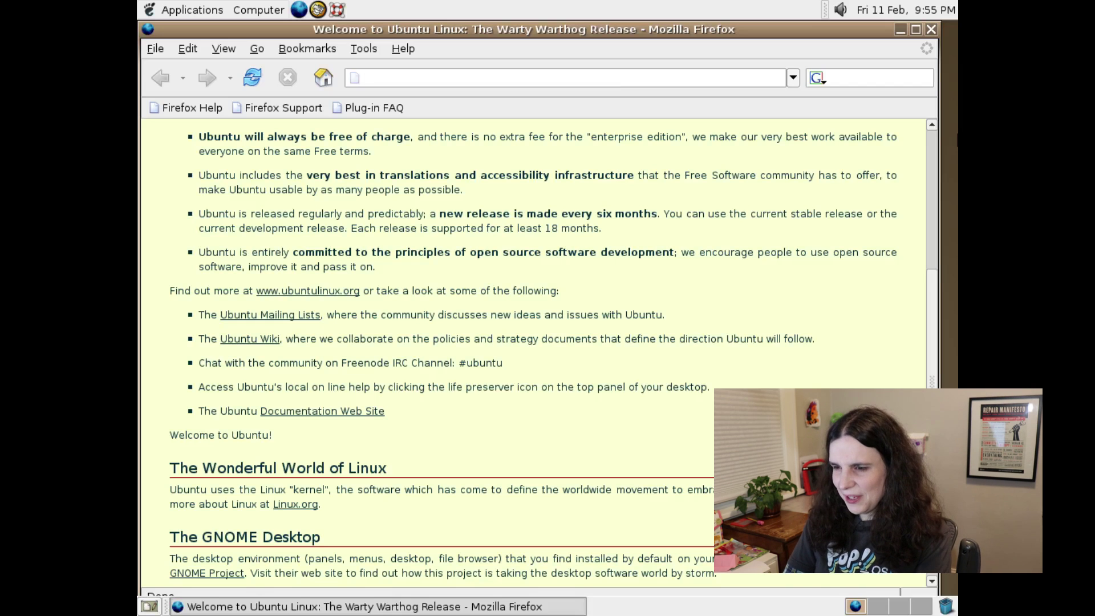
{"action": "type", "text": "https:"}
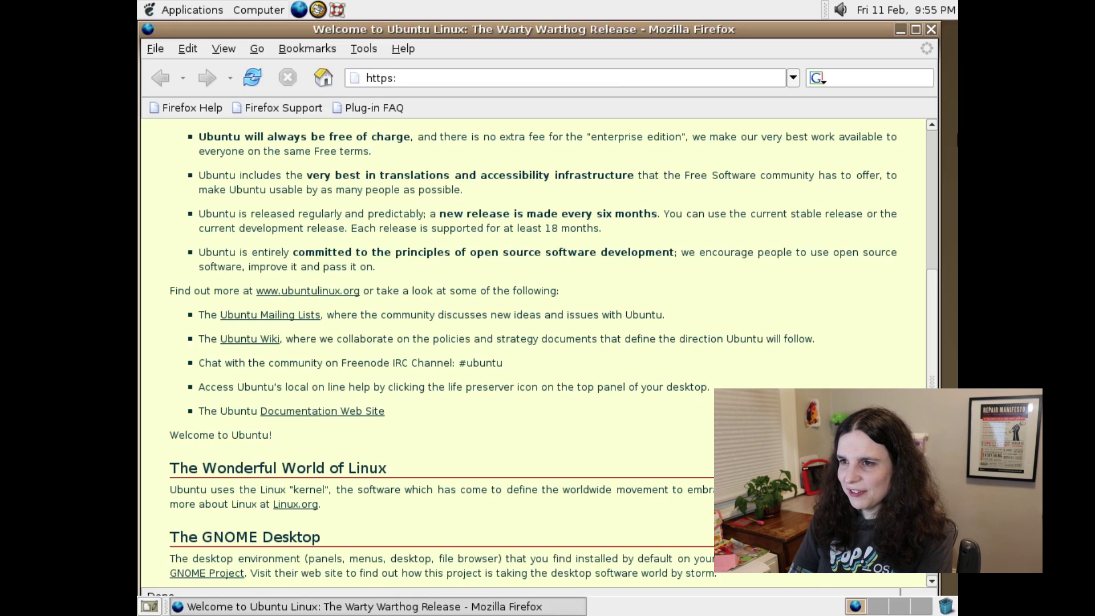
{"action": "type", "text": "//en"}
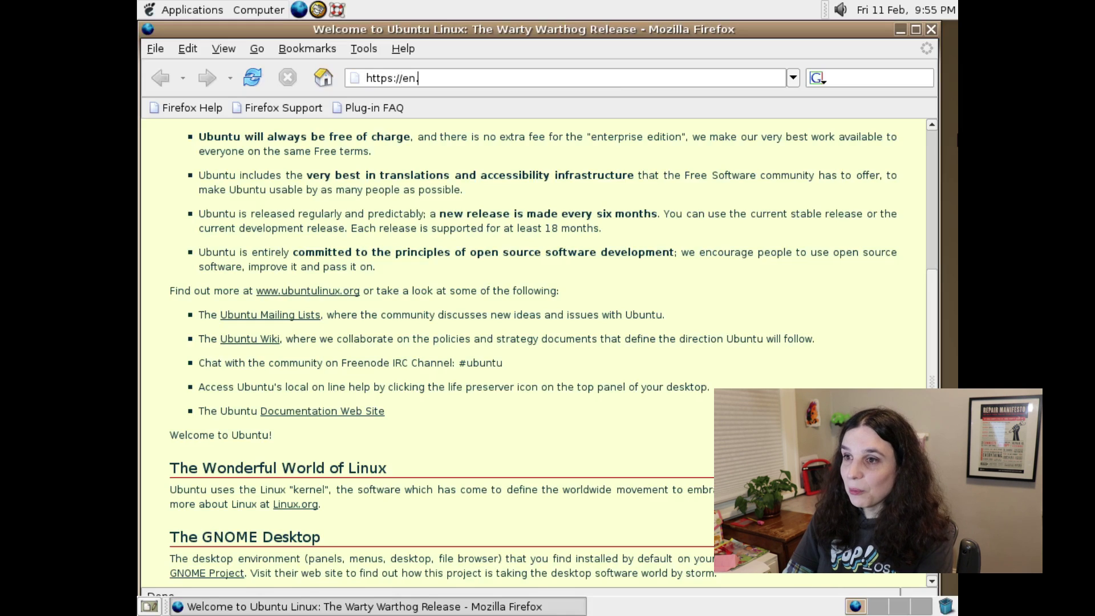
{"action": "type", "text": ".wikipedia.org"}
{"action": "key", "text": "Return"}
{"action": "left_click", "coordinate": [751, 348]}
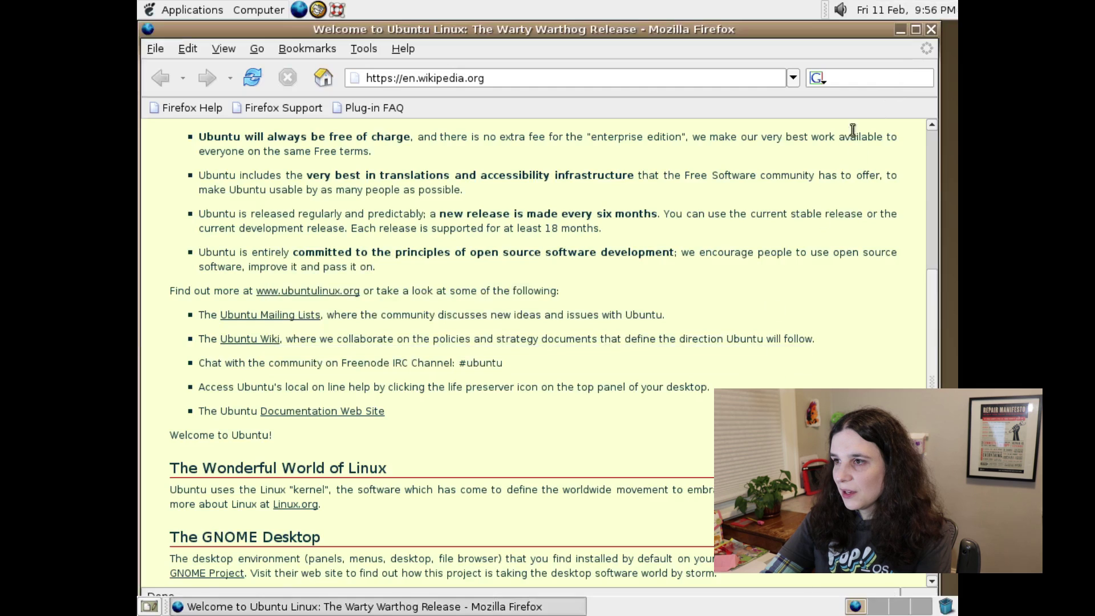
{"action": "left_click", "coordinate": [916, 32]}
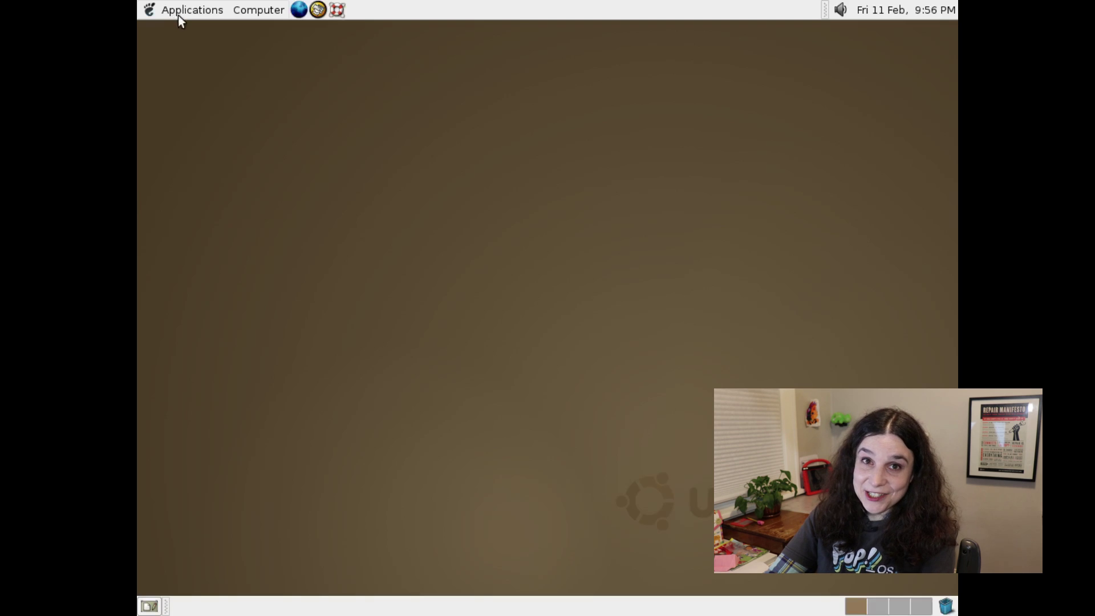
Glance at System Tools in the Applications menu, then reopen it to the Games submenu
{"action": "left_click", "coordinate": [180, 15]}
{"action": "mouse_move", "coordinate": [254, 174]}
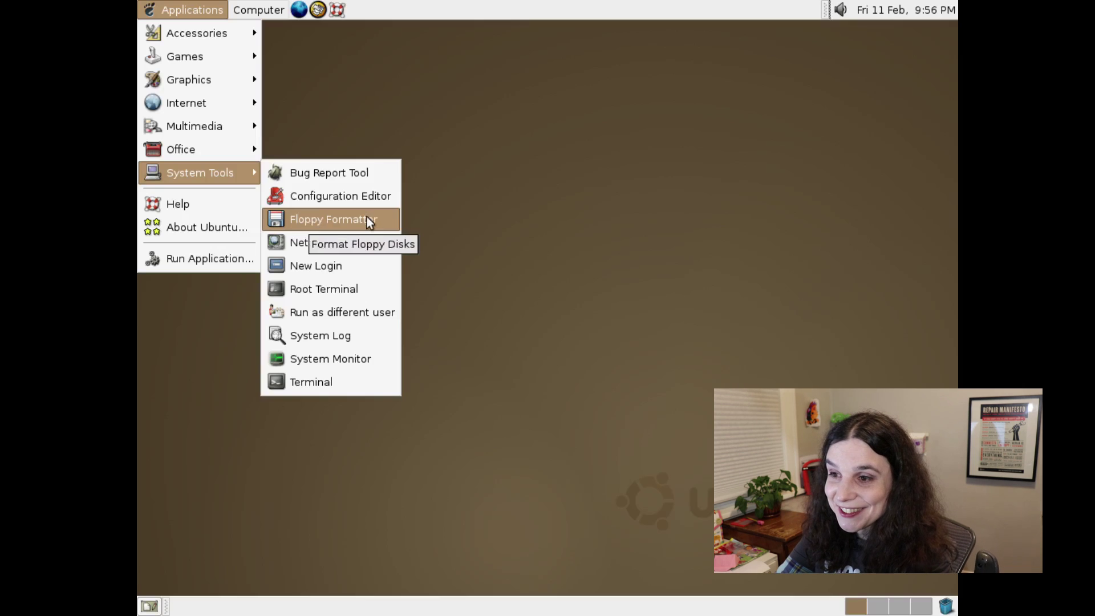
{"action": "left_click", "coordinate": [166, 10]}
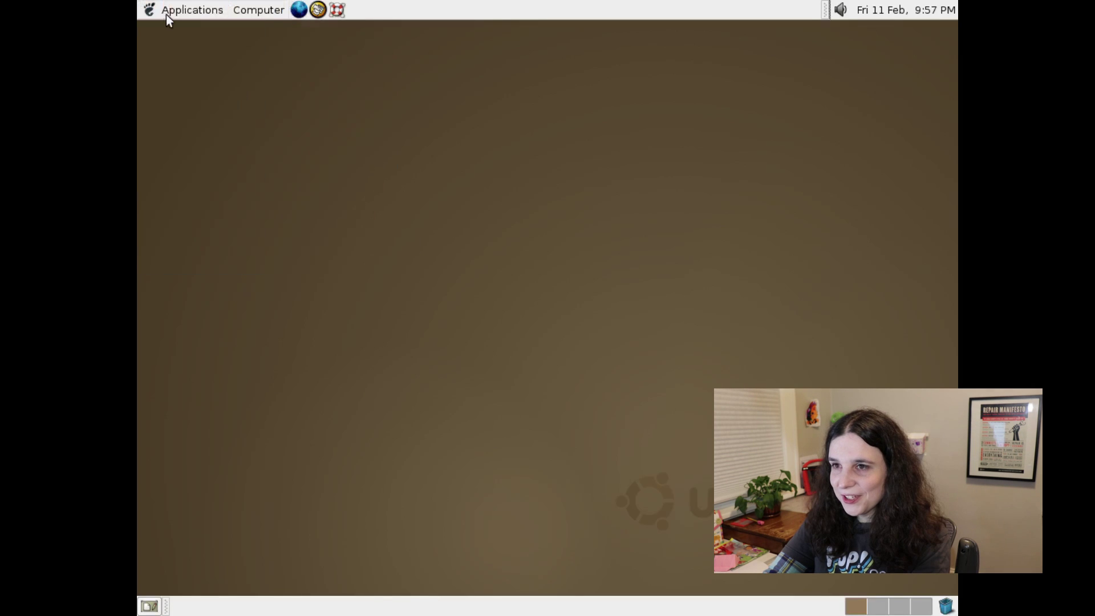
{"action": "left_click", "coordinate": [166, 11]}
{"action": "mouse_move", "coordinate": [176, 46]}
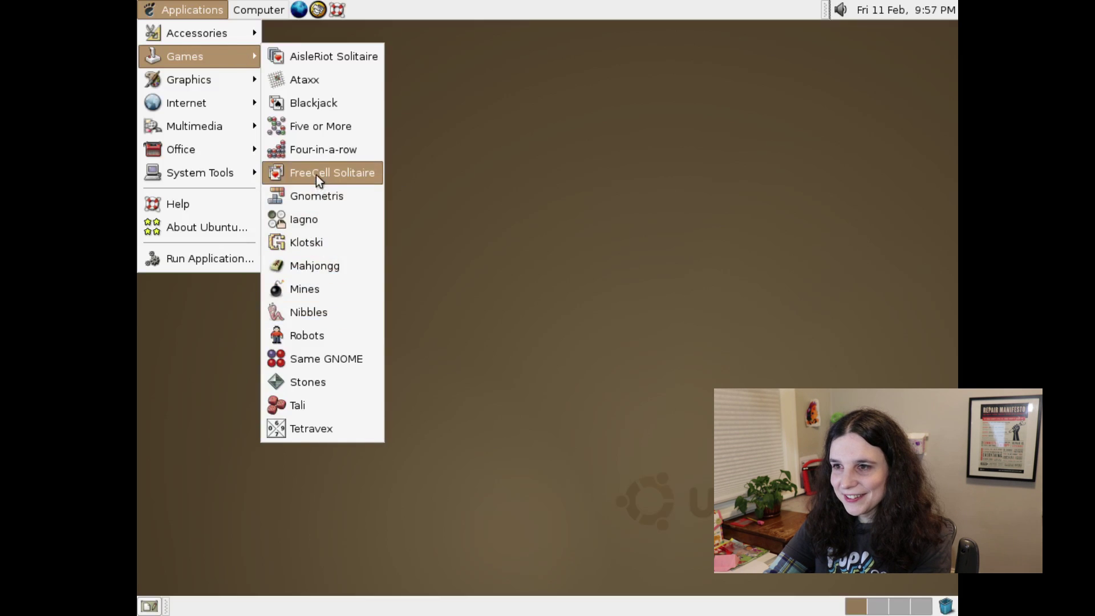
Launch AisleRiot Solitaire maximized and move the 4 of diamonds onto the 5 of spades
{"action": "left_click", "coordinate": [306, 58]}
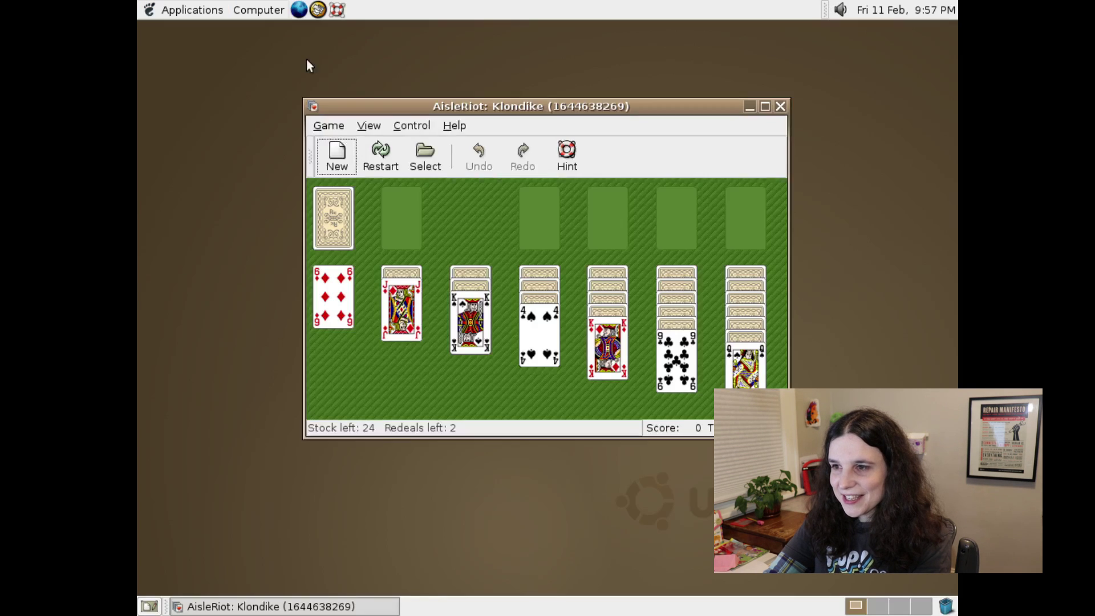
{"action": "left_click", "coordinate": [765, 107]}
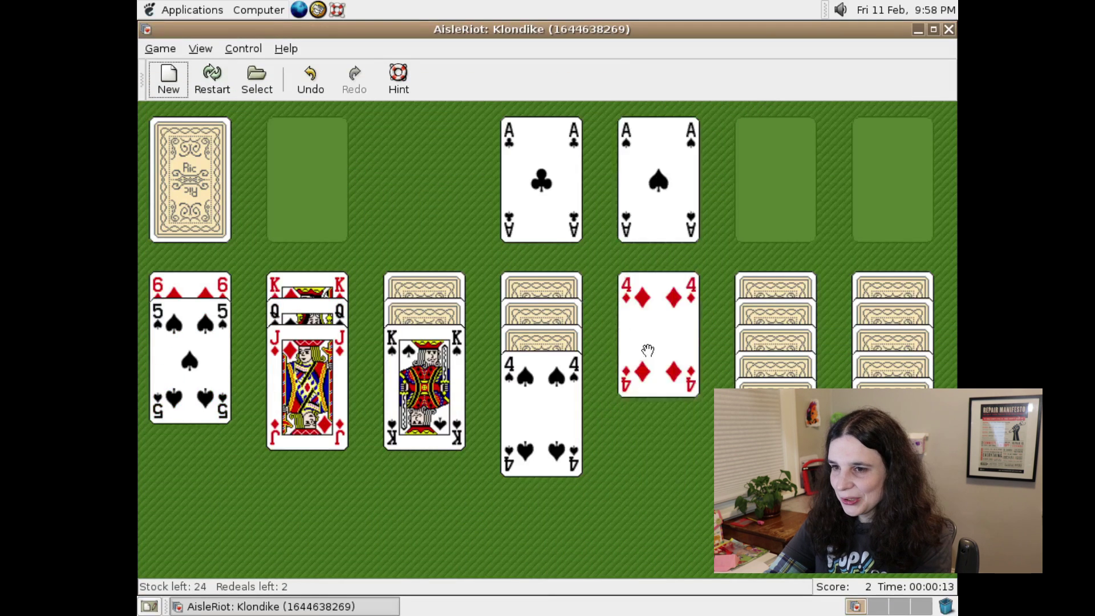
{"action": "left_click_drag", "start_coordinate": [648, 350], "coordinate": [241, 430]}
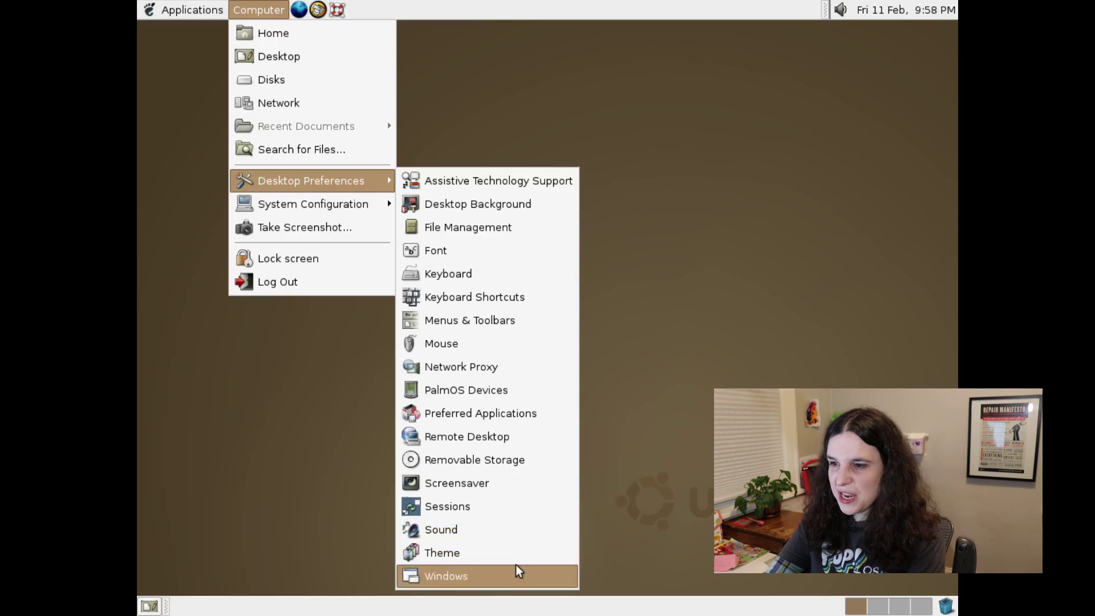
In Theme preferences, apply Default, Grand Canyon and Mist in turn, revert to Human, and close
{"action": "left_click", "coordinate": [515, 553]}
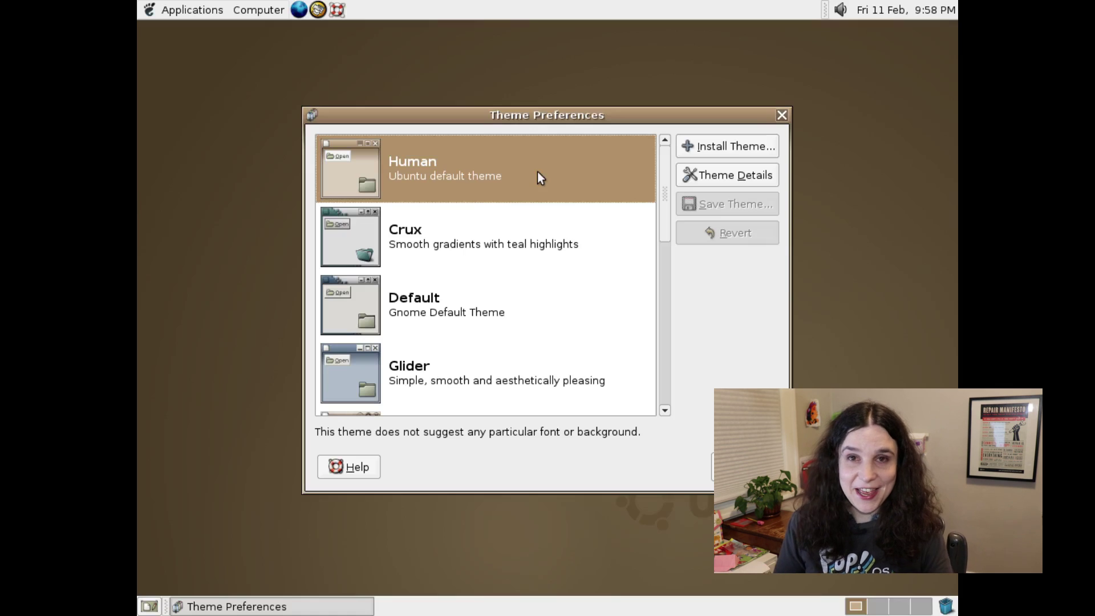
{"action": "left_click", "coordinate": [471, 308]}
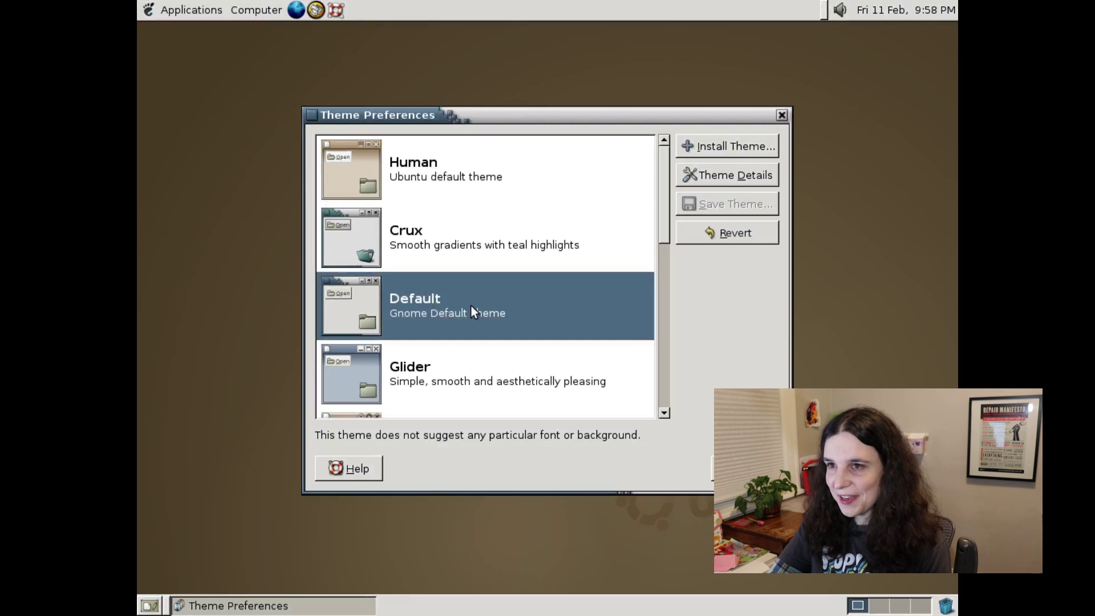
{"action": "scroll", "coordinate": [459, 314], "scroll_direction": "down", "scroll_amount": 2}
{"action": "left_click", "coordinate": [451, 354]}
{"action": "scroll", "coordinate": [453, 350], "scroll_direction": "down", "scroll_amount": 3}
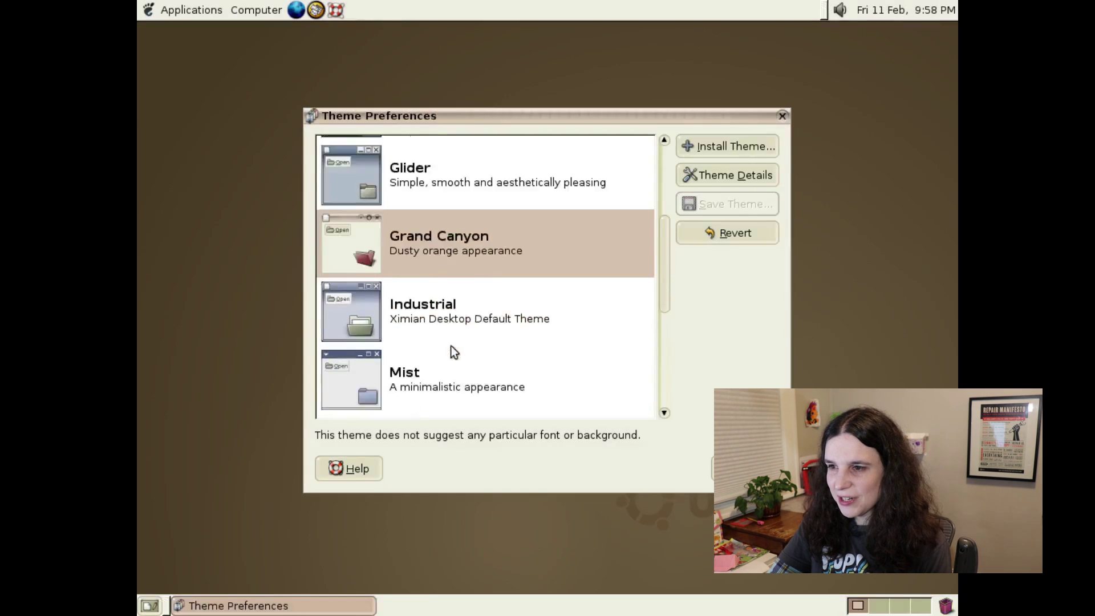
{"action": "scroll", "coordinate": [451, 346], "scroll_direction": "down", "scroll_amount": 2}
{"action": "left_click", "coordinate": [451, 292]}
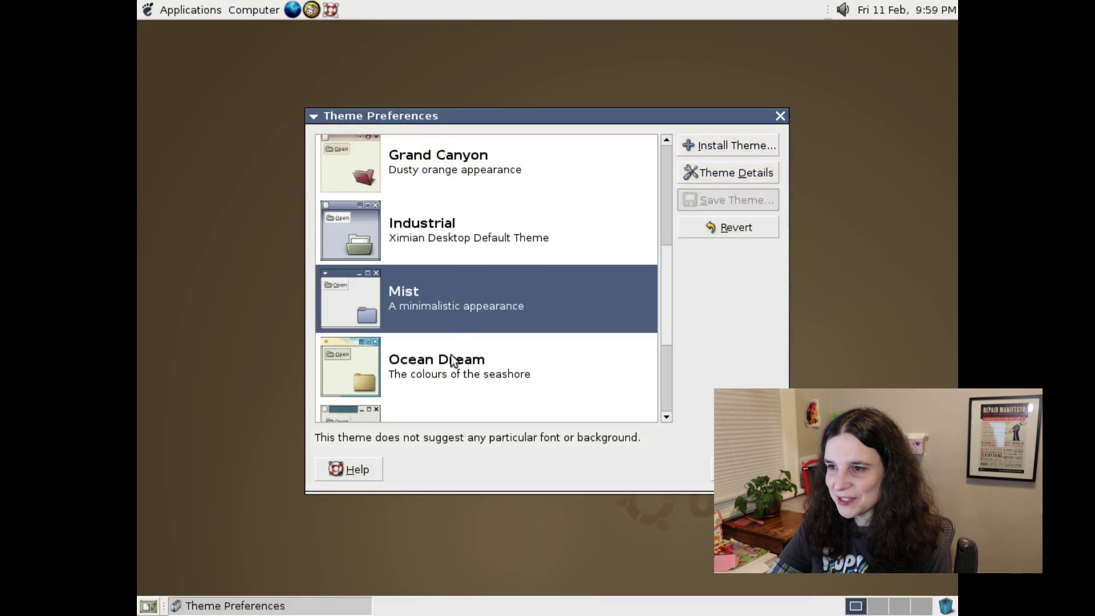
{"action": "key", "text": "Home"}
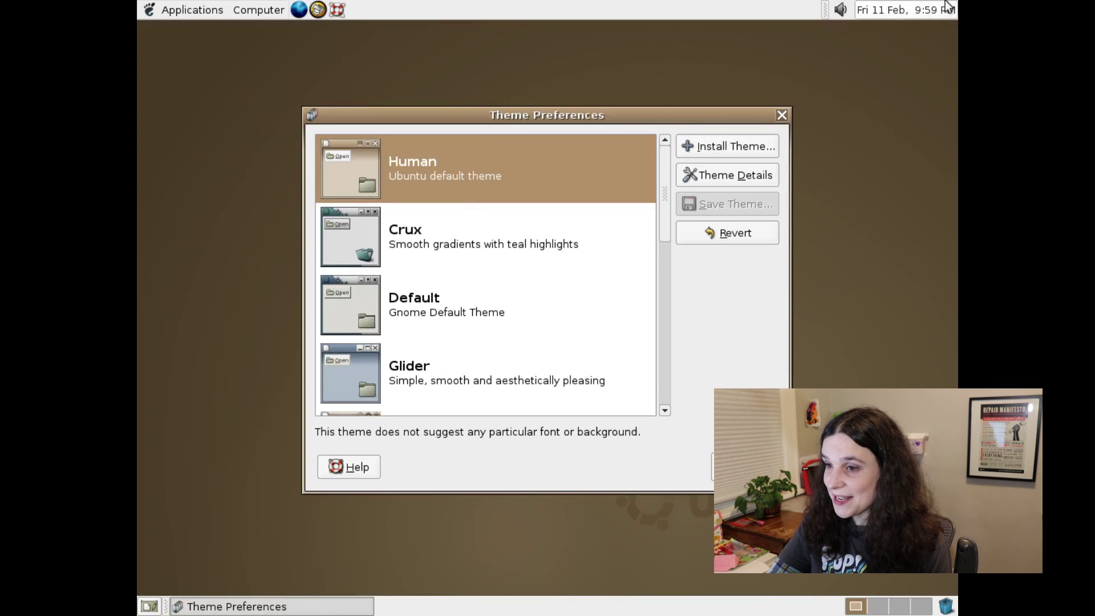
{"action": "left_click", "coordinate": [781, 118]}
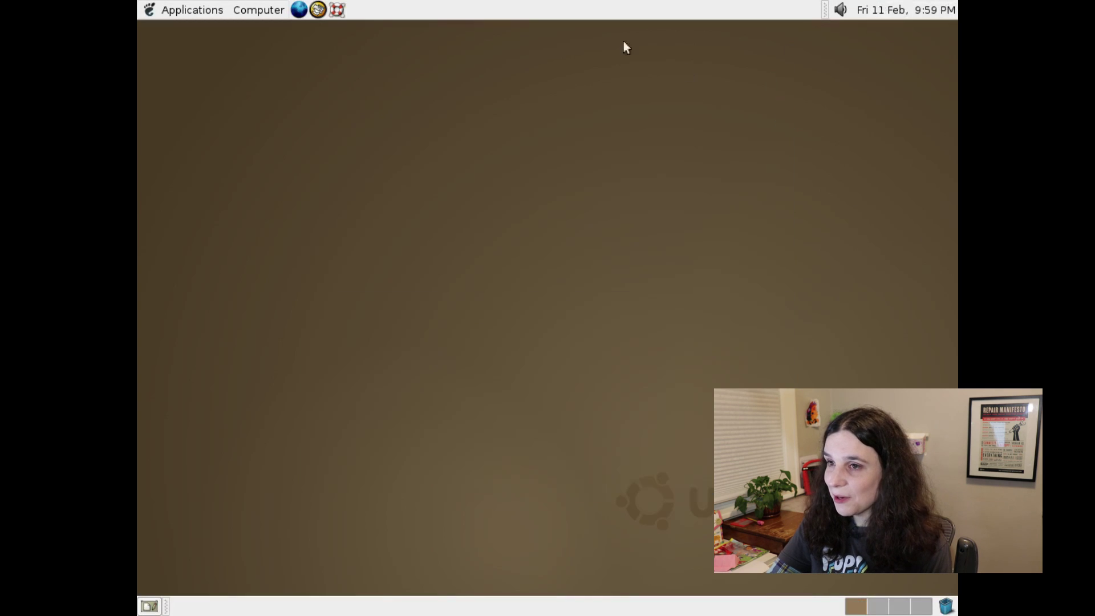
Launch Evolution and enter a test e-mail address on the setup assistant's identity page
{"action": "left_click", "coordinate": [240, 16]}
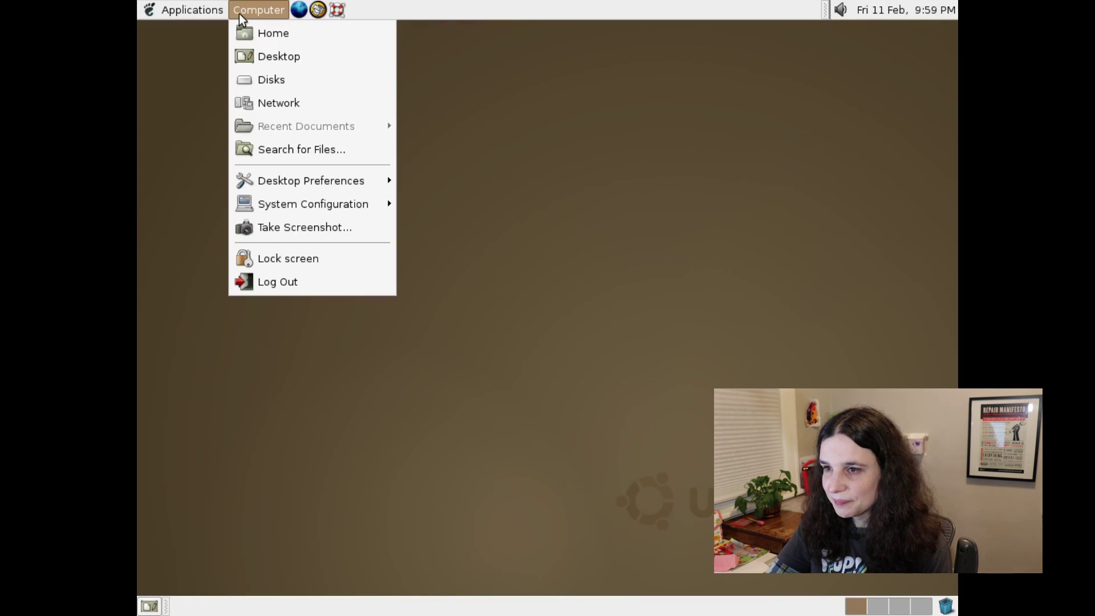
{"action": "mouse_move", "coordinate": [227, 101]}
{"action": "left_click", "coordinate": [292, 106]}
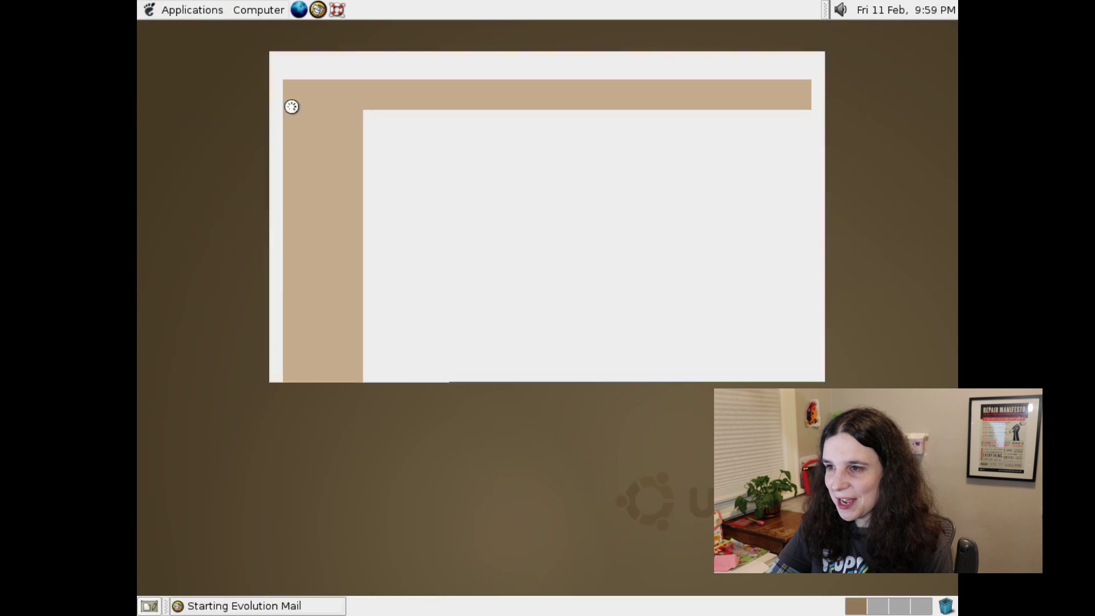
{"action": "key", "text": "Return"}
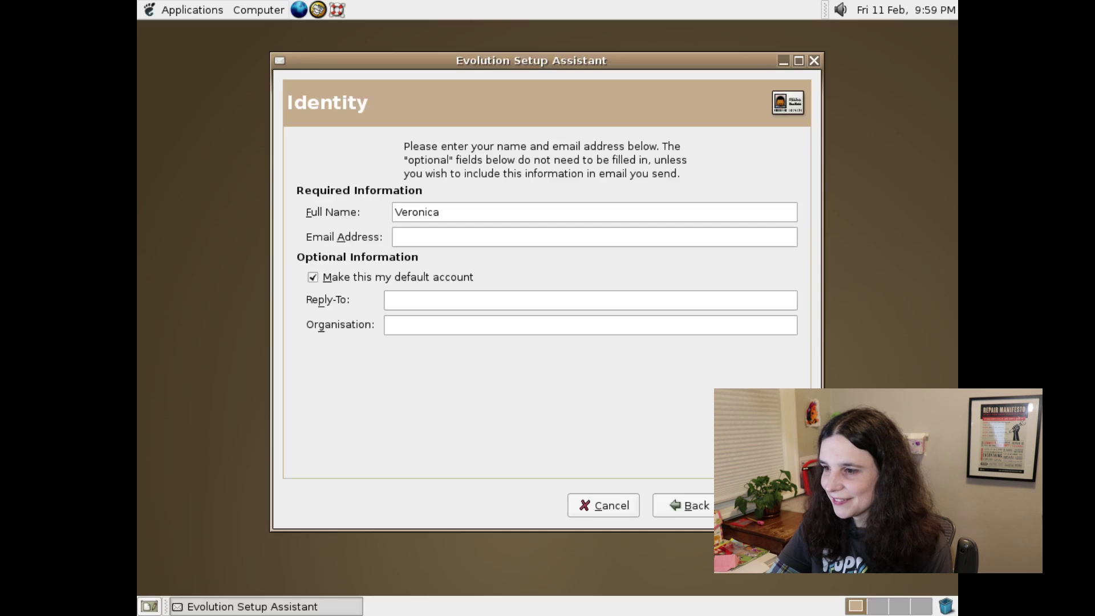
{"action": "type", "text": "test@te"}
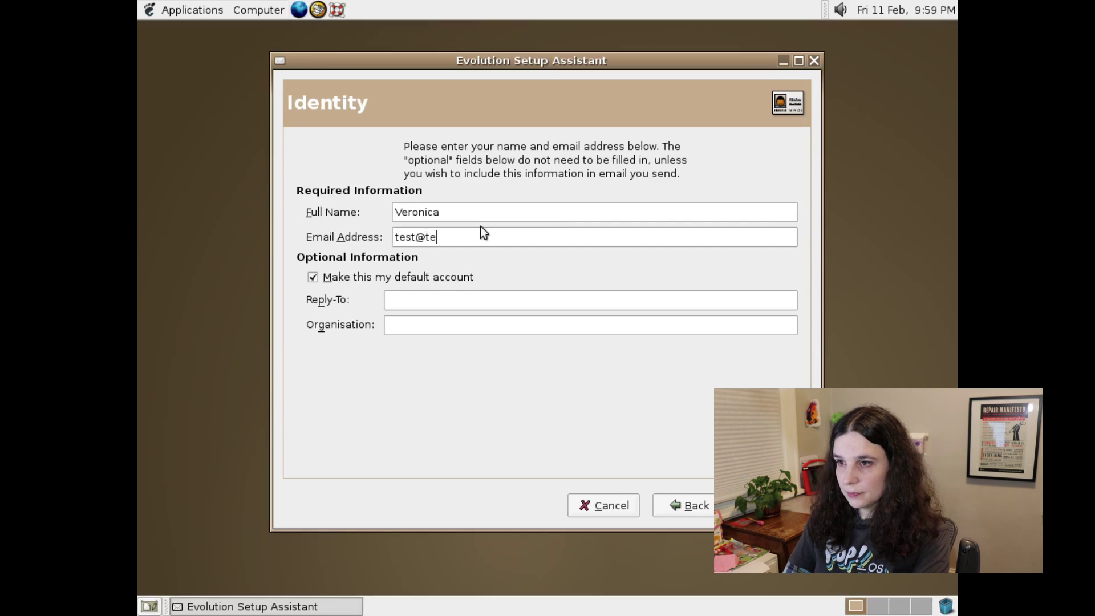
{"action": "type", "text": "st.com"}
{"action": "key", "text": "Tab"}
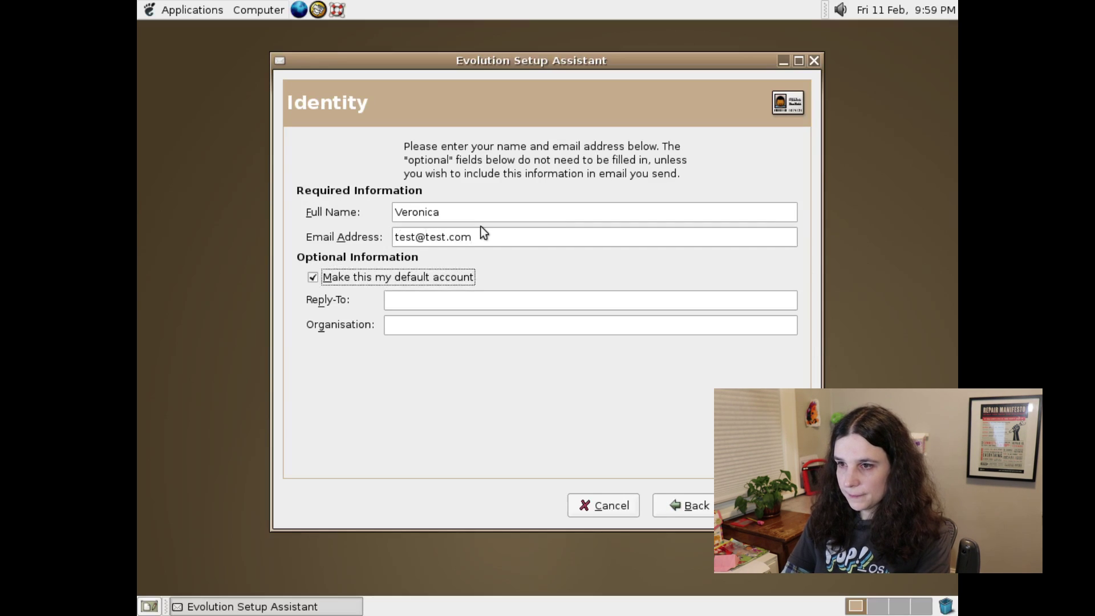
Advance to the sending settings and set the outgoing mail host to smtp.test.com
{"action": "left_click", "coordinate": [750, 505]}
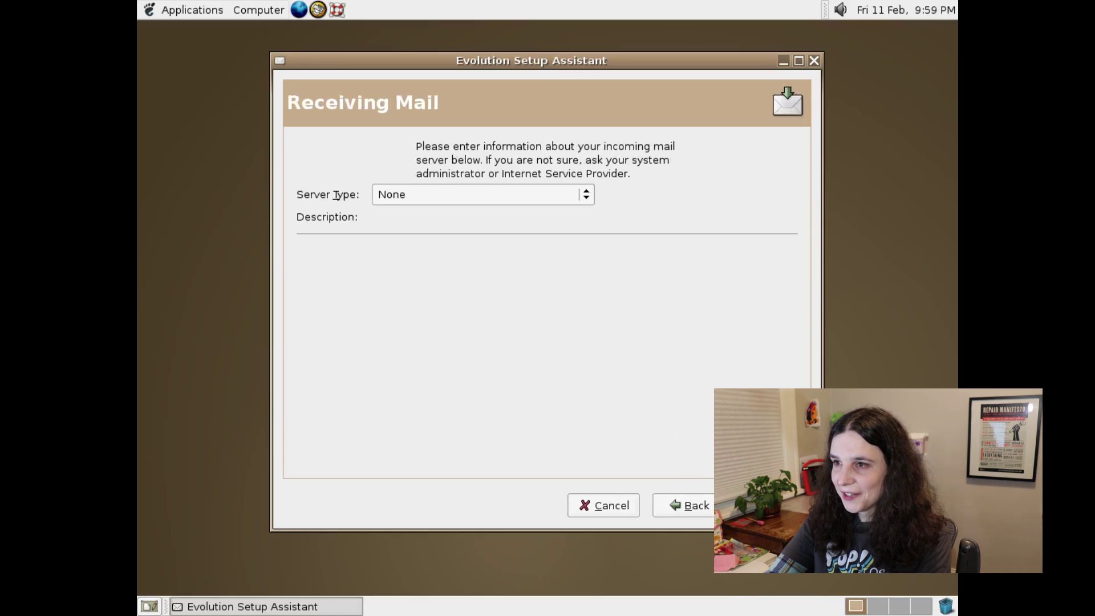
{"action": "left_click", "coordinate": [750, 506]}
{"action": "left_click", "coordinate": [427, 297]}
{"action": "type", "text": "smtp.t"}
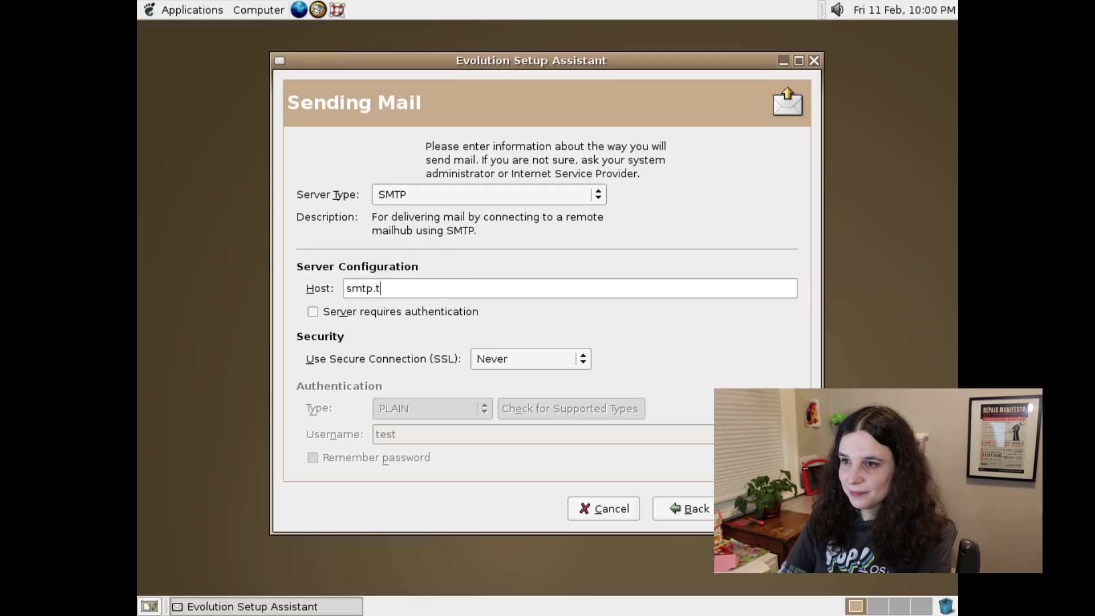
{"action": "type", "text": "est.com"}
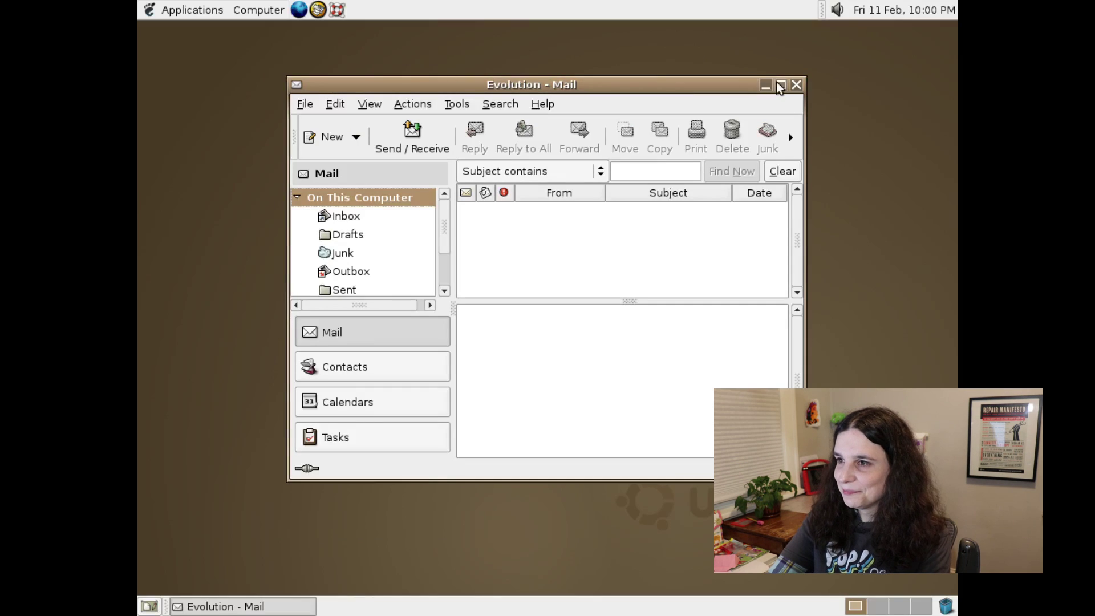
Maximize the Evolution window and browse its tools and view menus
{"action": "left_click", "coordinate": [774, 81]}
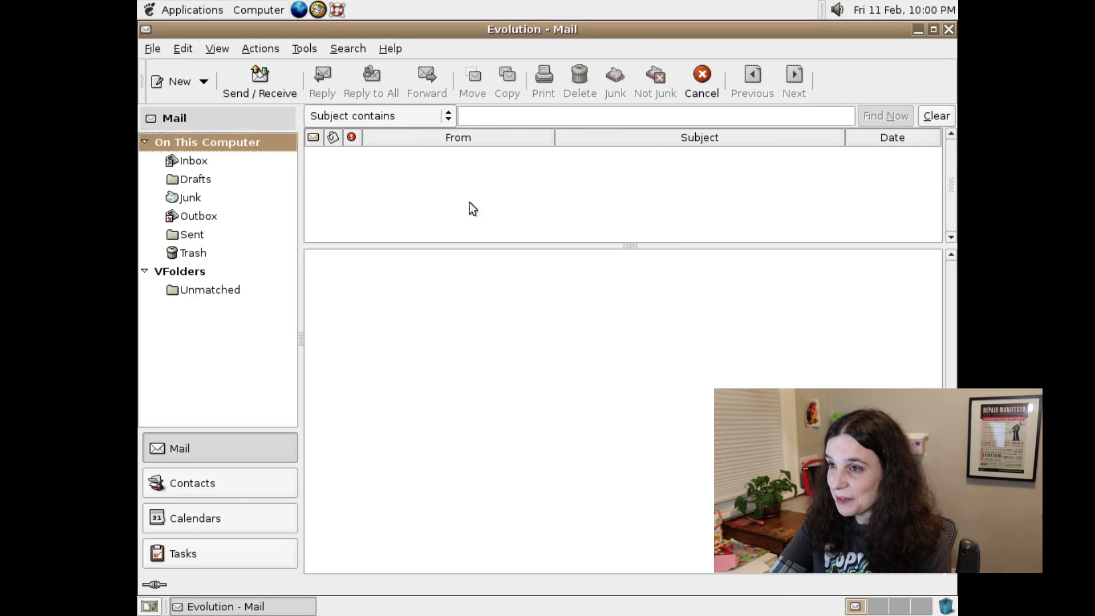
{"action": "left_click", "coordinate": [293, 55]}
{"action": "mouse_move", "coordinate": [282, 52]}
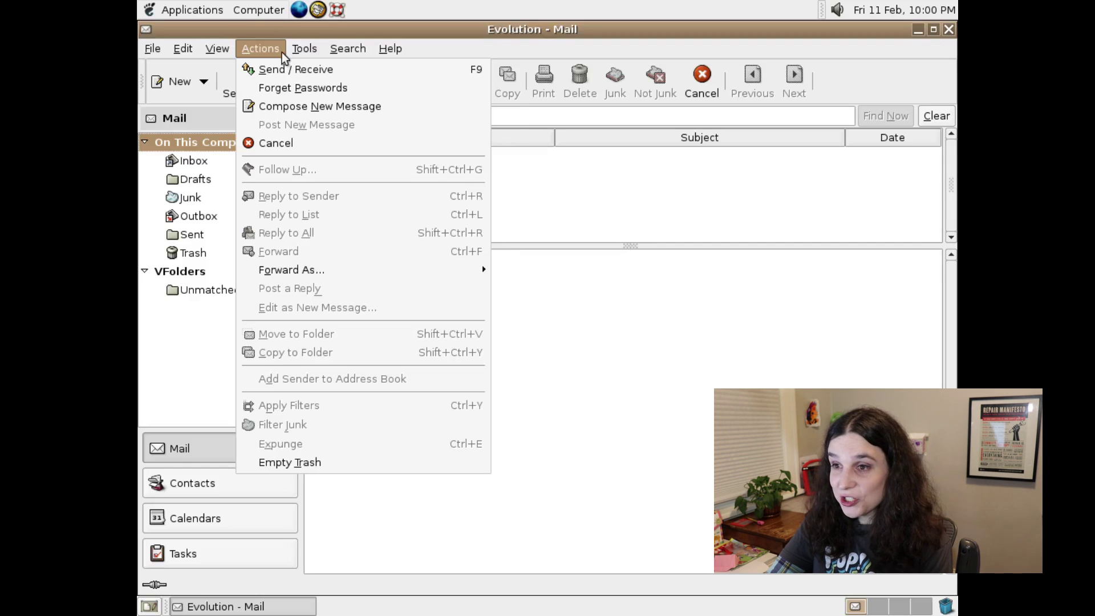
{"action": "left_click", "coordinate": [217, 48]}
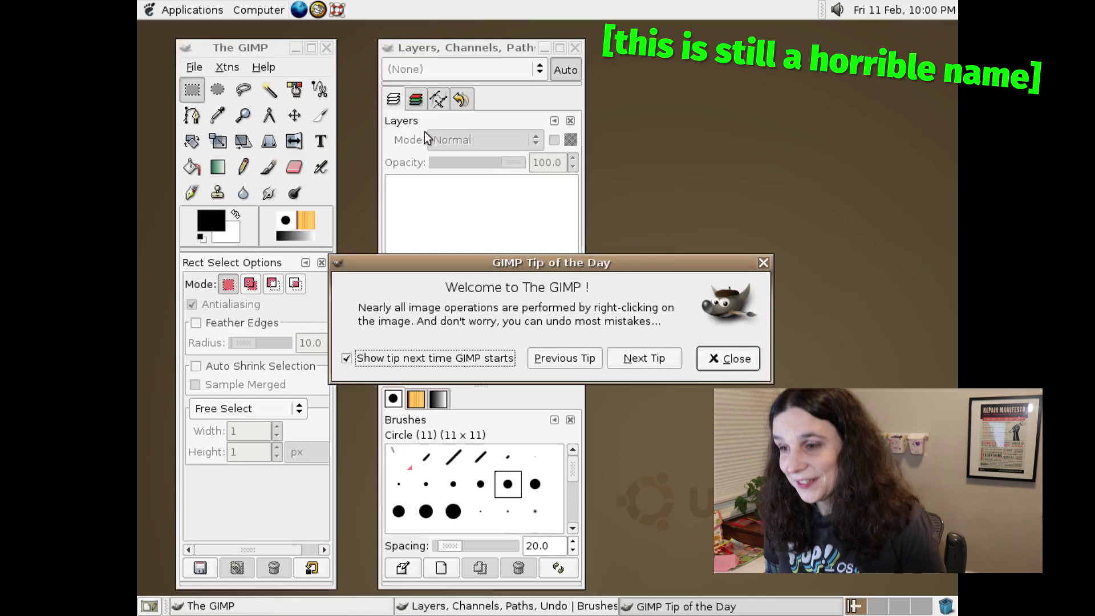
Dismiss the GIMP tip and add a text line stating the presenter's name to the new image
{"action": "left_click", "coordinate": [734, 365]}
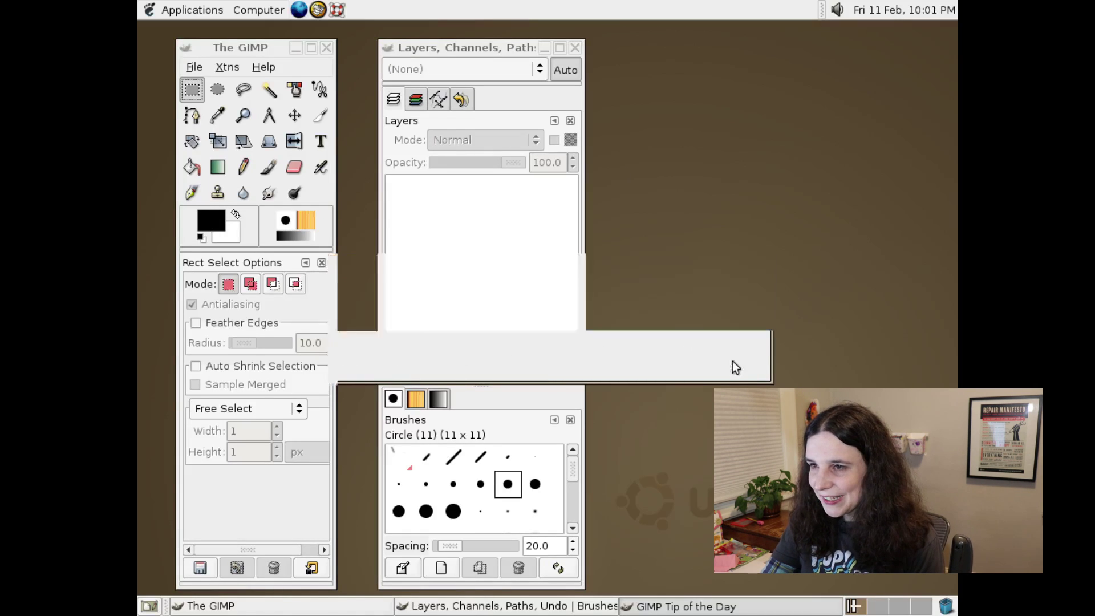
{"action": "left_click_drag", "start_coordinate": [433, 50], "coordinate": [797, 42]}
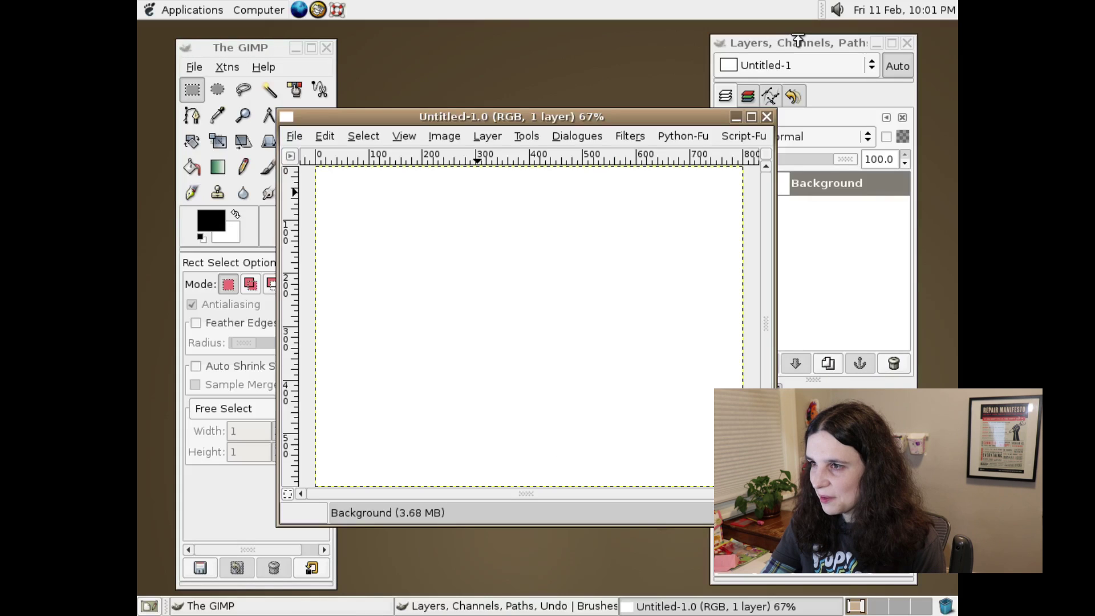
{"action": "key", "text": "t"}
{"action": "left_click", "coordinate": [540, 299]}
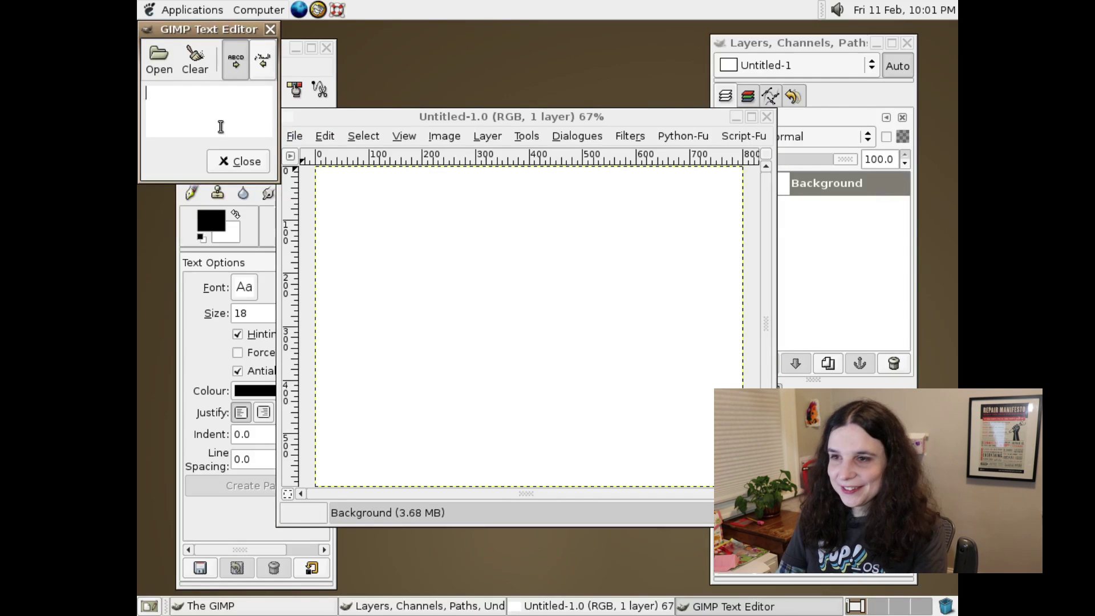
{"action": "type", "text": "My name is V"}
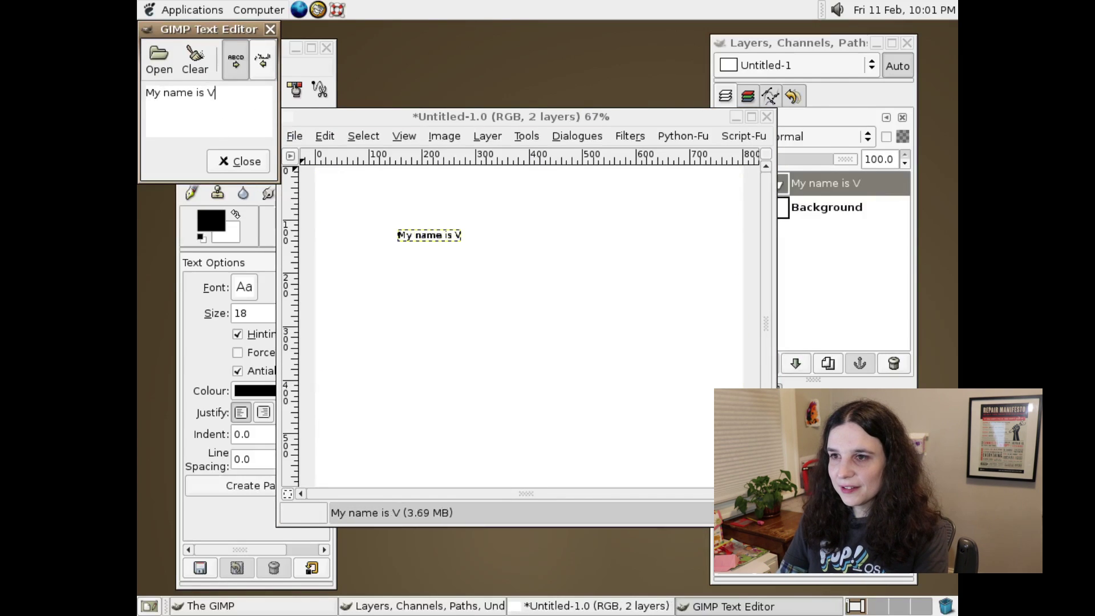
{"action": "type", "text": "eronica"}
Change the text size to 48 and move the background layer back into place
{"action": "left_click", "coordinate": [239, 161]}
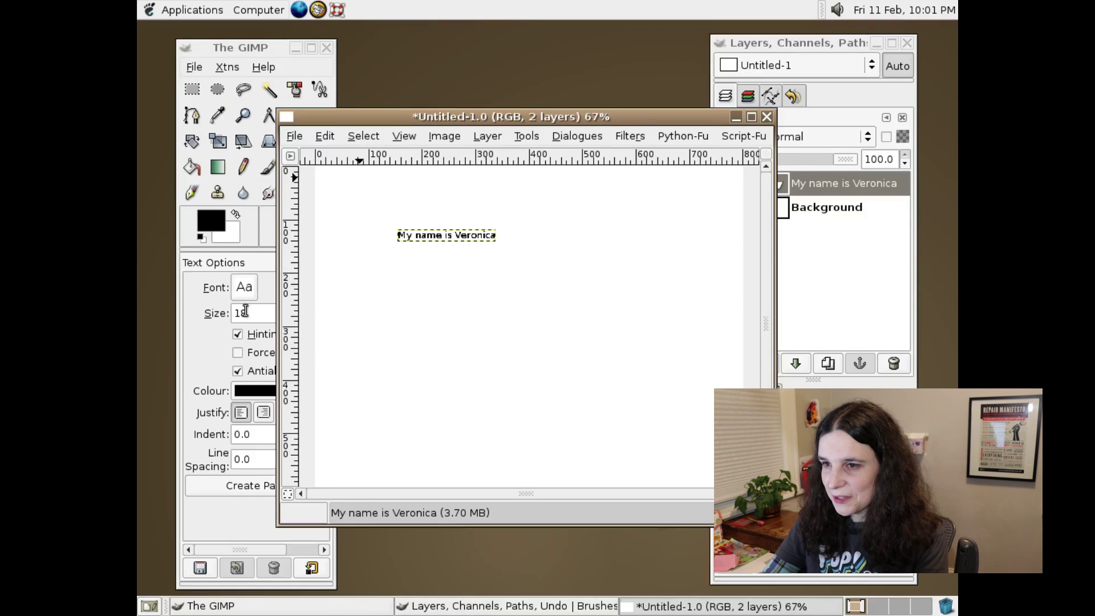
{"action": "left_click", "coordinate": [245, 311]}
{"action": "left_click_drag", "start_coordinate": [282, 310], "coordinate": [221, 308]}
{"action": "type", "text": "48"}
{"action": "left_click", "coordinate": [295, 115]}
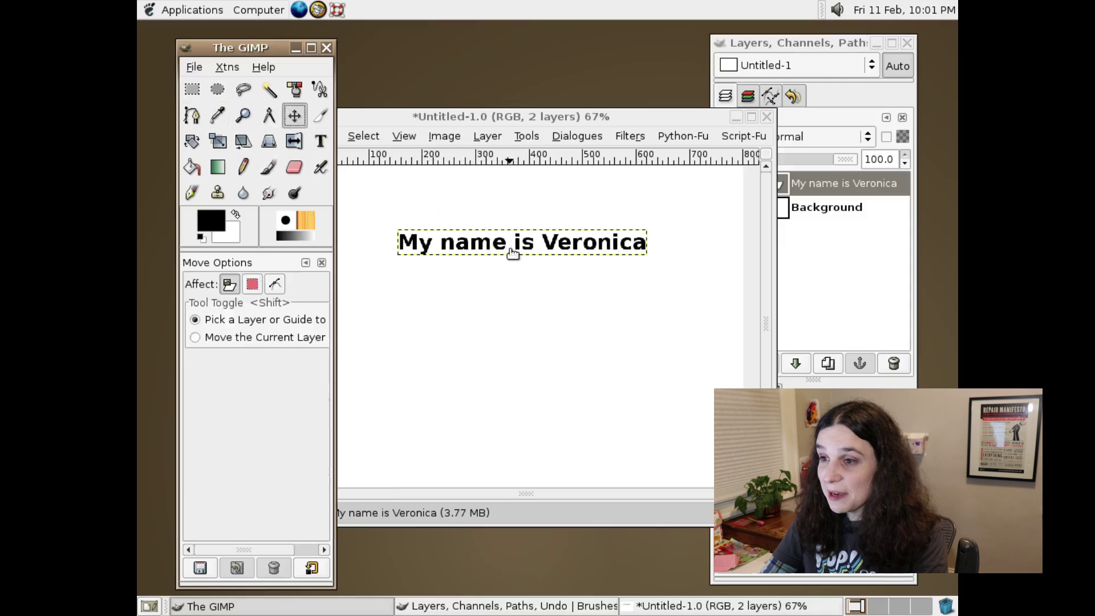
{"action": "left_click", "coordinate": [509, 249]}
{"action": "left_click_drag", "start_coordinate": [492, 247], "coordinate": [513, 252]}
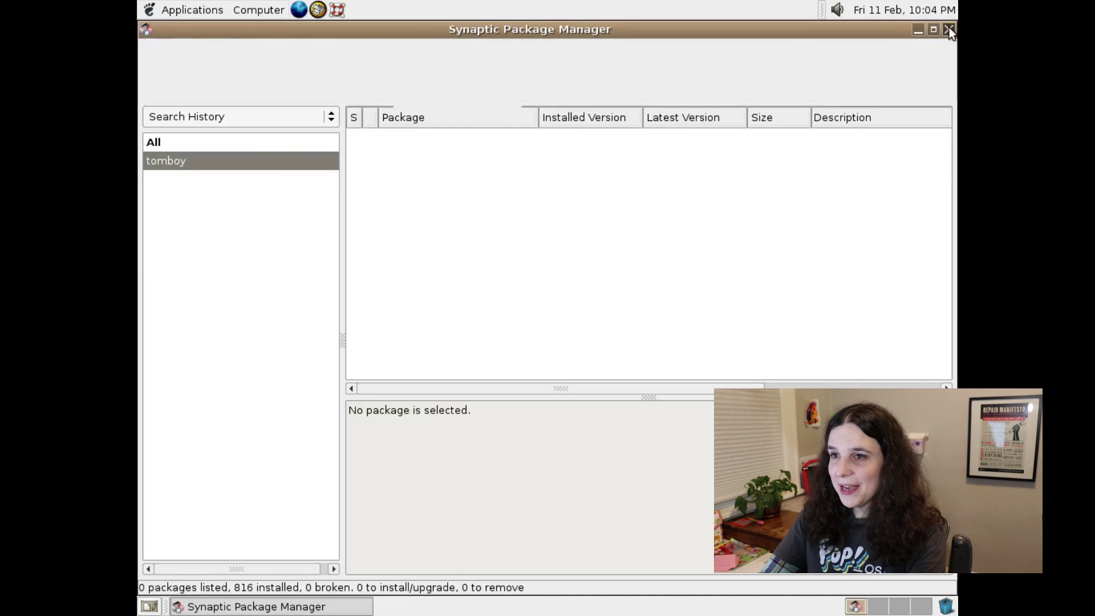
Close Synaptic and launch GNOME Terminal from Applications > System Tools
{"action": "left_click", "coordinate": [950, 29]}
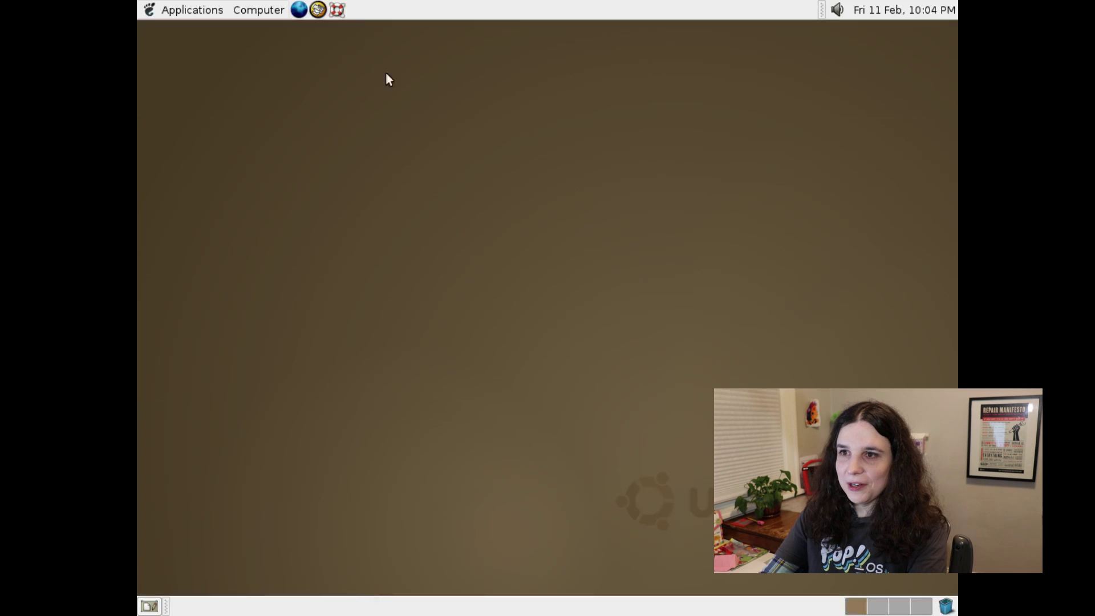
{"action": "left_click", "coordinate": [171, 10]}
{"action": "mouse_move", "coordinate": [180, 106]}
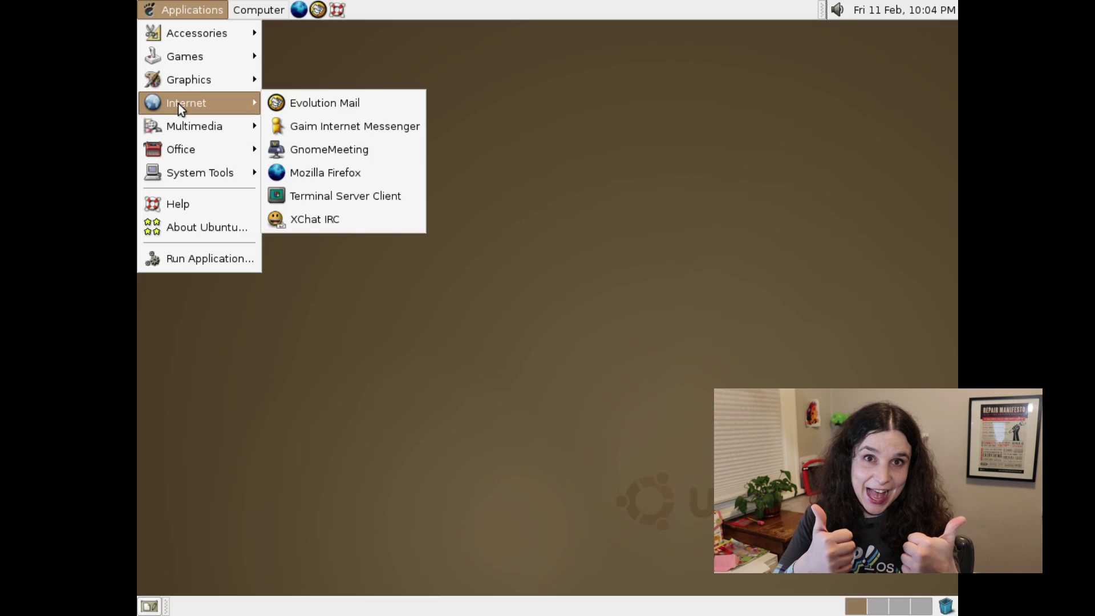
{"action": "mouse_move", "coordinate": [224, 178]}
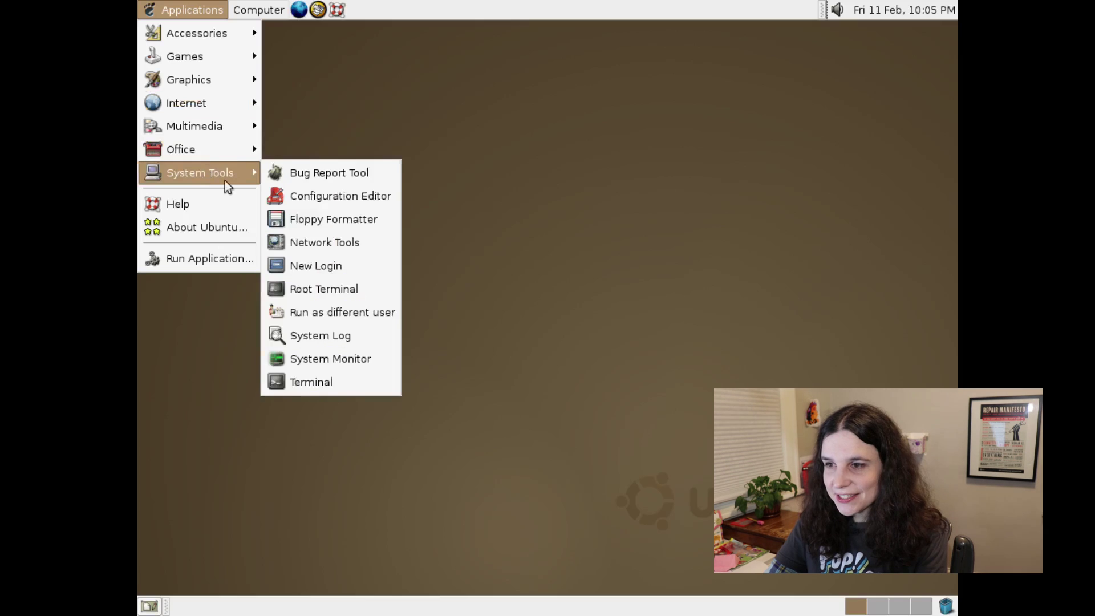
{"action": "left_click", "coordinate": [355, 388]}
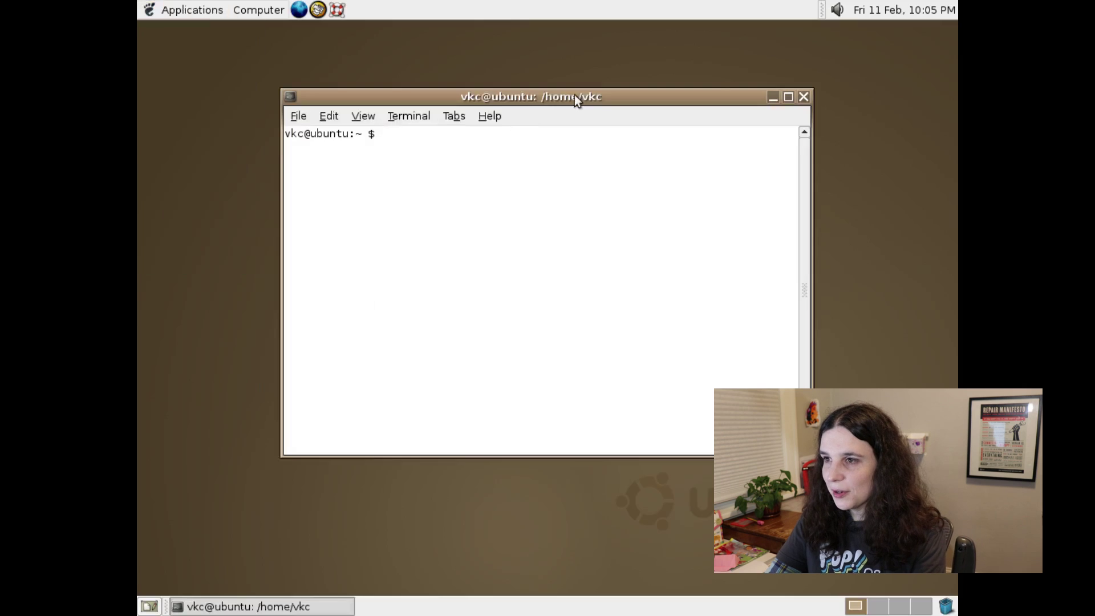
Maximize the terminal and run 'sudo apt update' followed by 'sudo apt-get upgrade'
{"action": "left_click", "coordinate": [788, 96]}
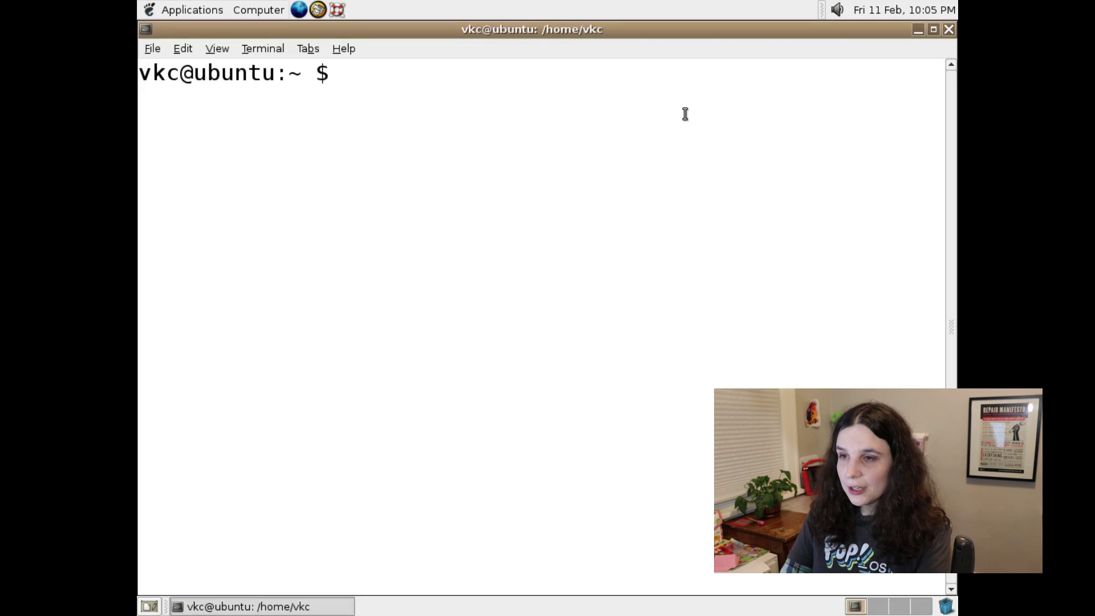
{"action": "type", "text": "sud"}
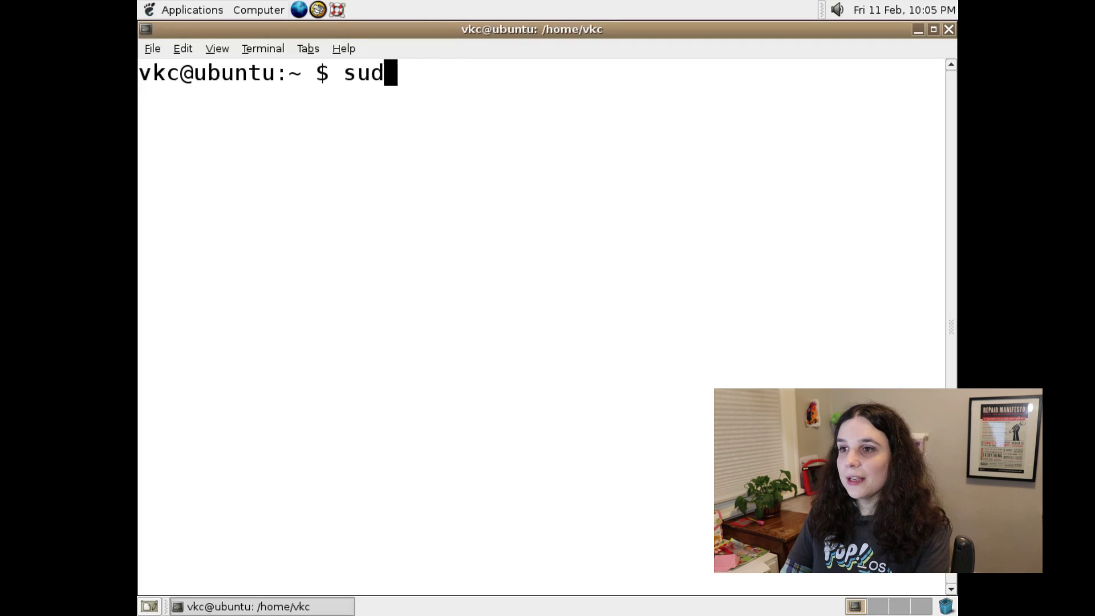
{"action": "type", "text": "o apt update"}
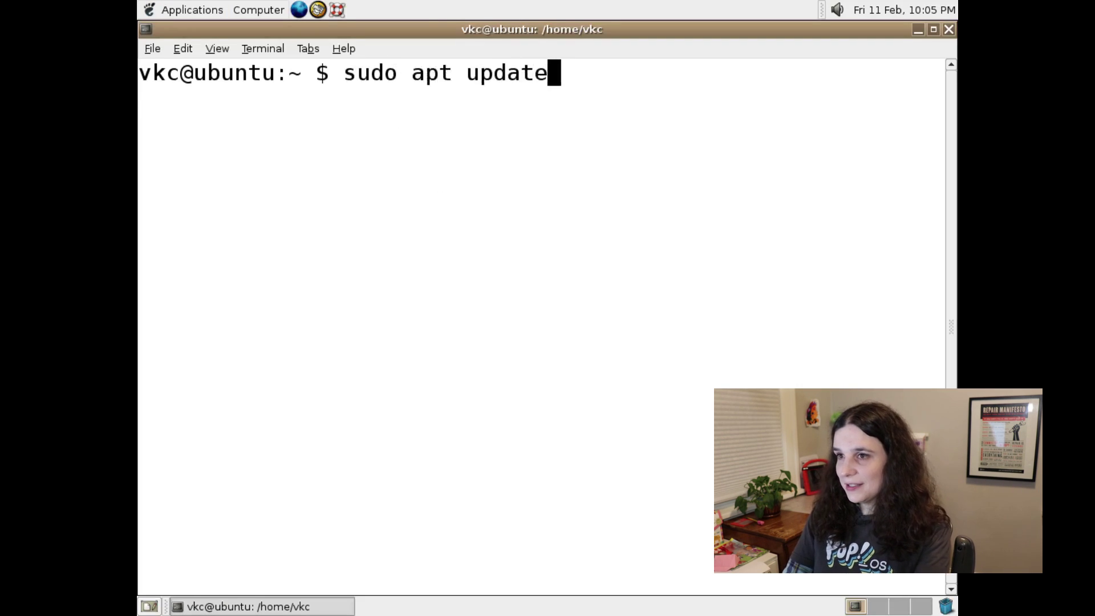
{"action": "key", "text": "Return"}
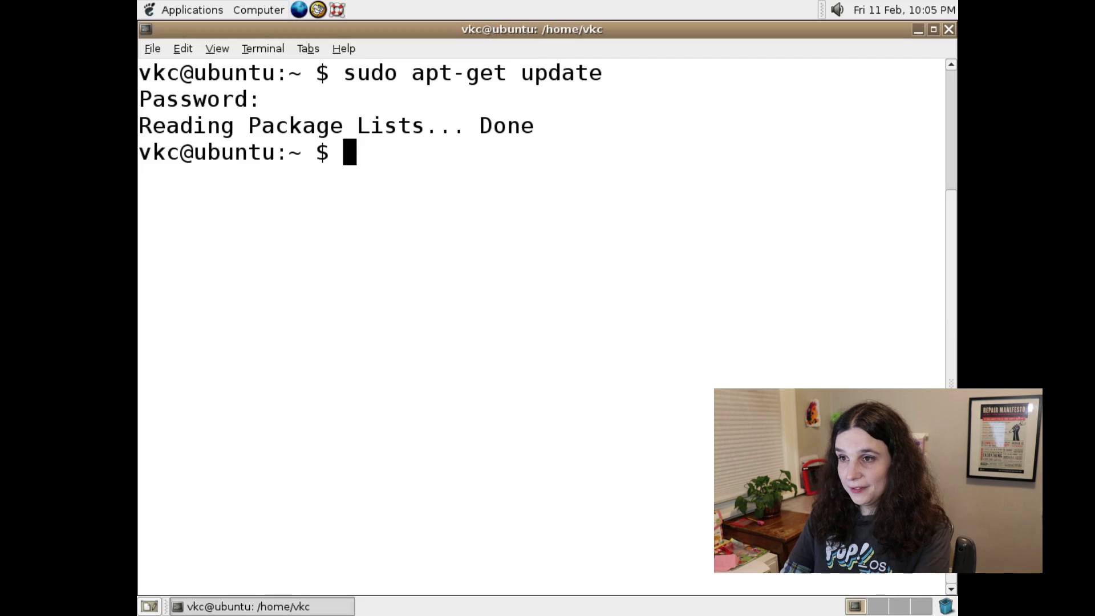
{"action": "type", "text": "sudo apt-get upgrade"}
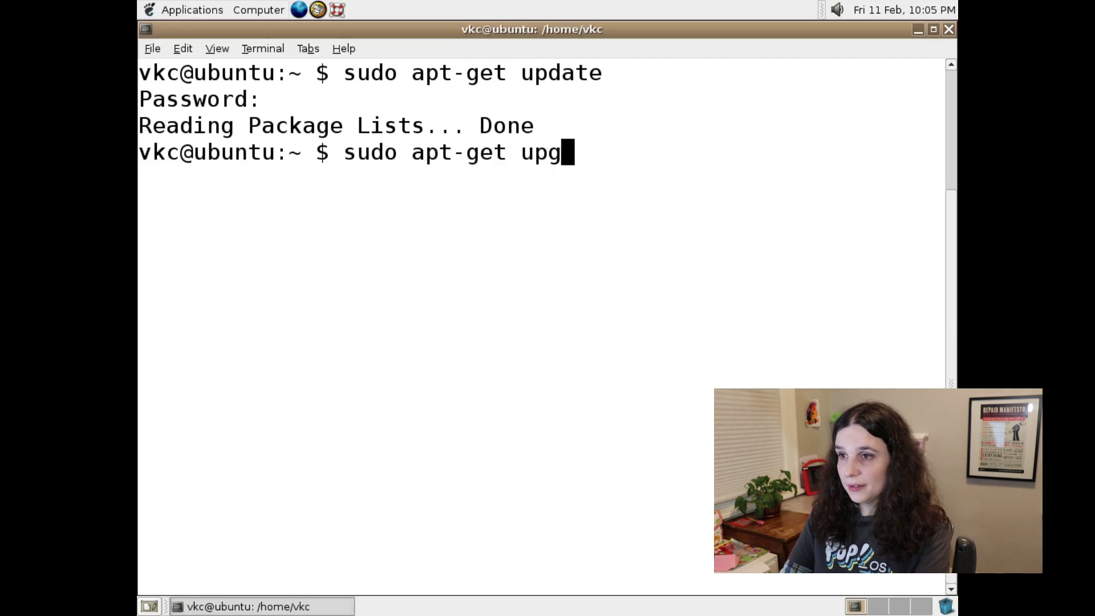
{"action": "key", "text": "Return"}
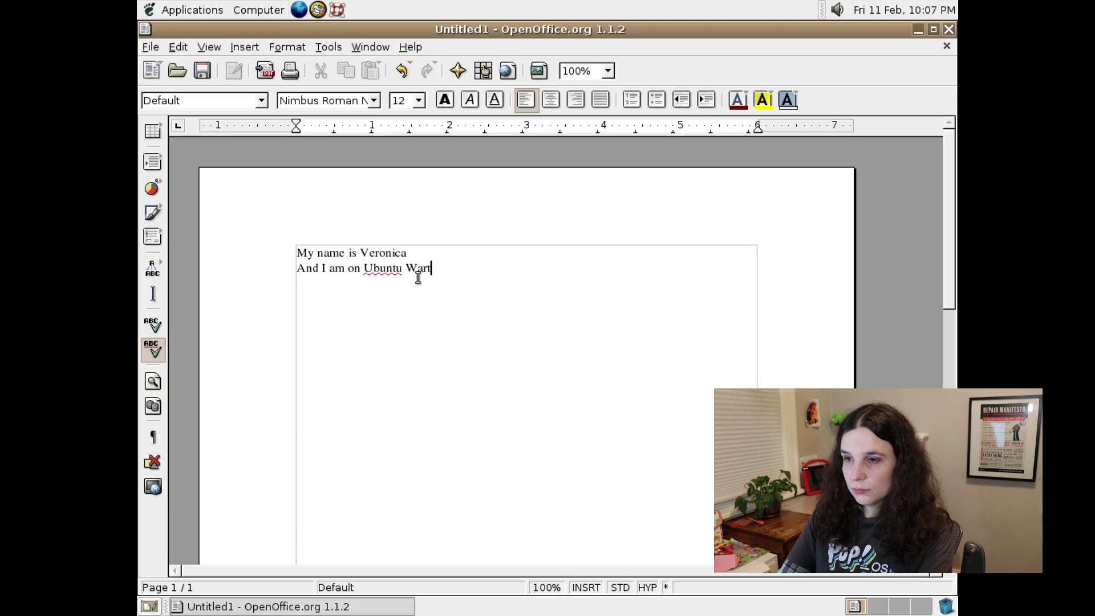
Format the first greeting line as 60 pt Palatino
{"action": "triple_click", "coordinate": [366, 253]}
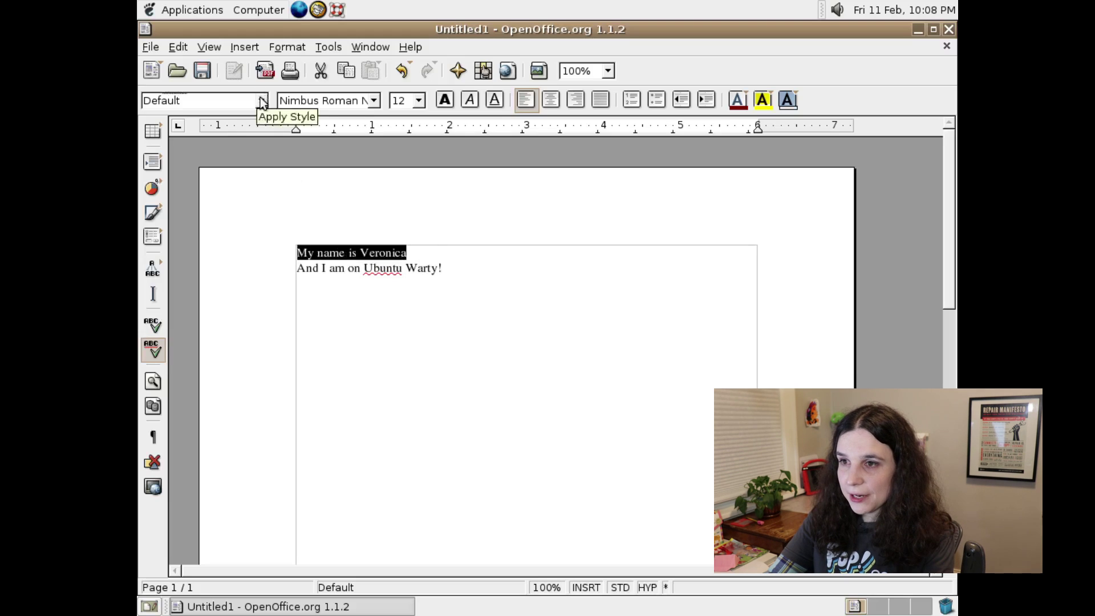
{"action": "left_click", "coordinate": [261, 101]}
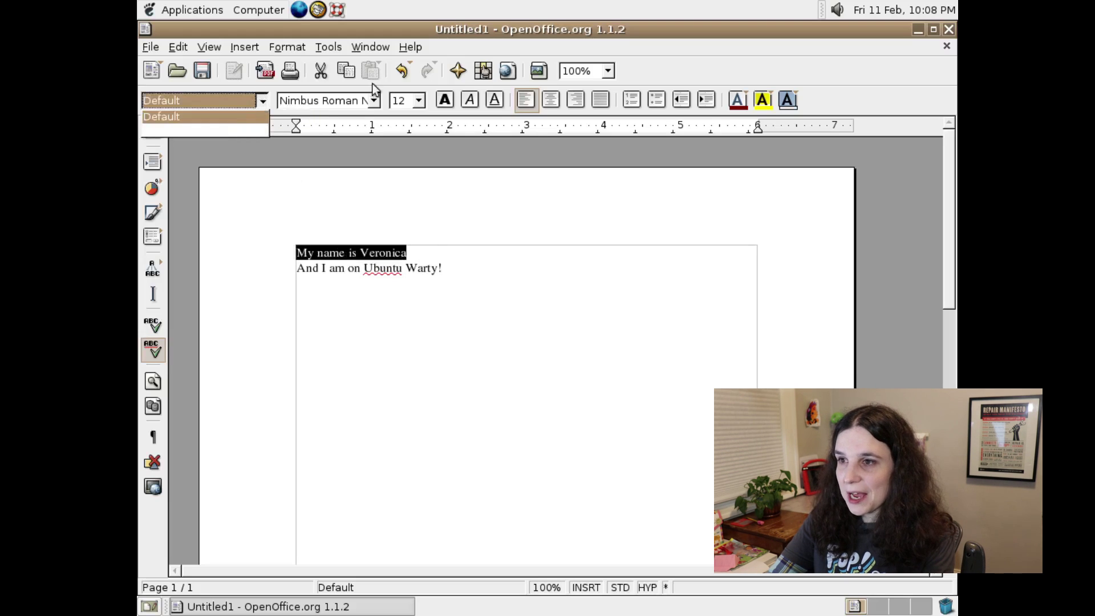
{"action": "left_click", "coordinate": [421, 114]}
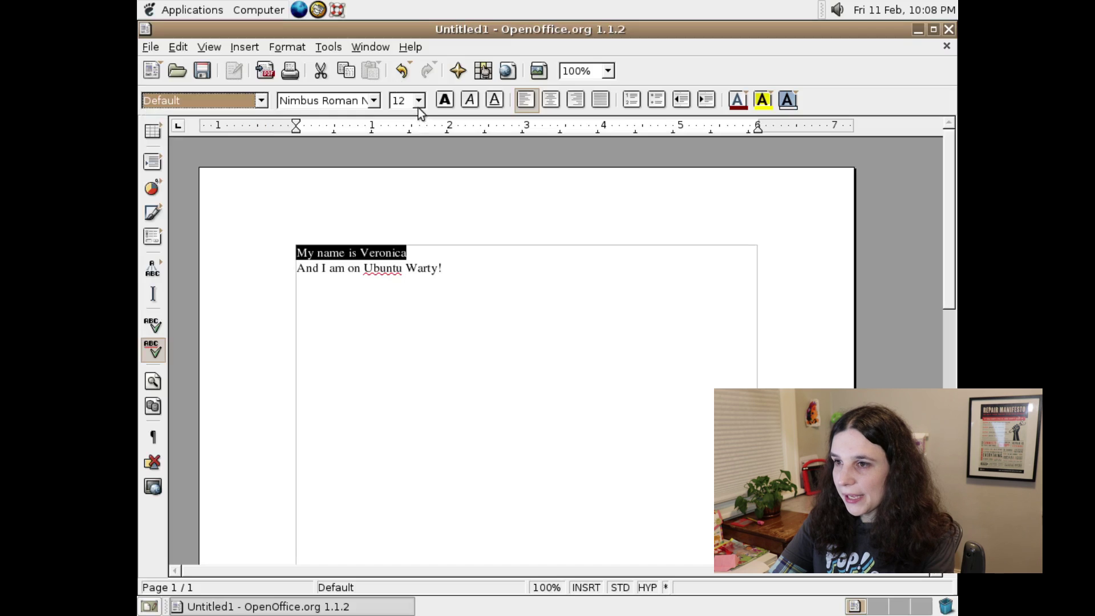
{"action": "left_click", "coordinate": [410, 101]}
{"action": "left_click", "coordinate": [419, 100]}
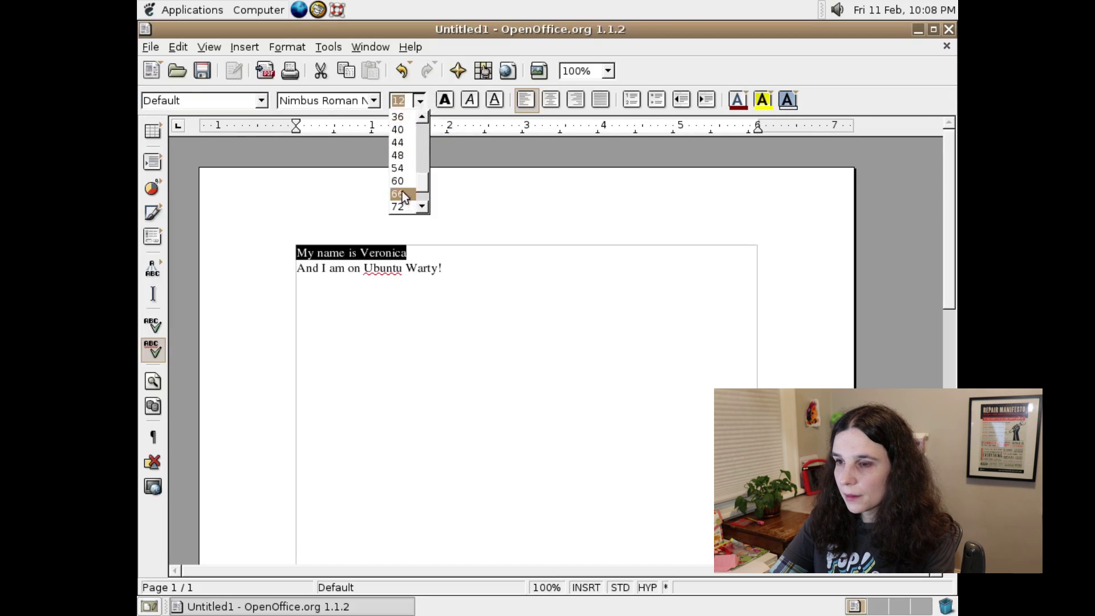
{"action": "left_click", "coordinate": [402, 180]}
{"action": "left_click", "coordinate": [374, 100]}
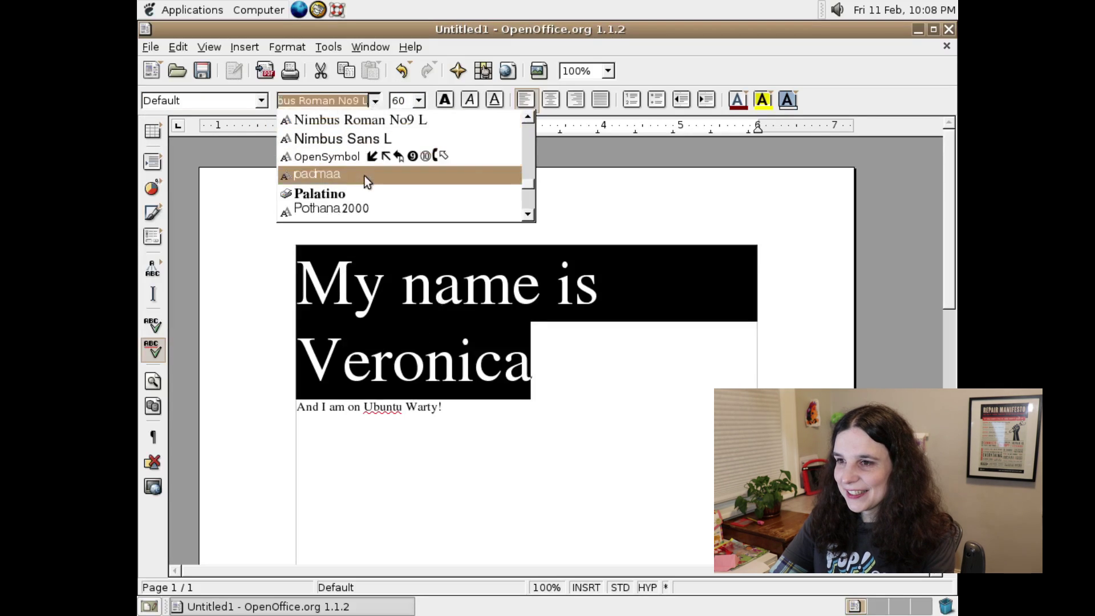
{"action": "left_click", "coordinate": [359, 190]}
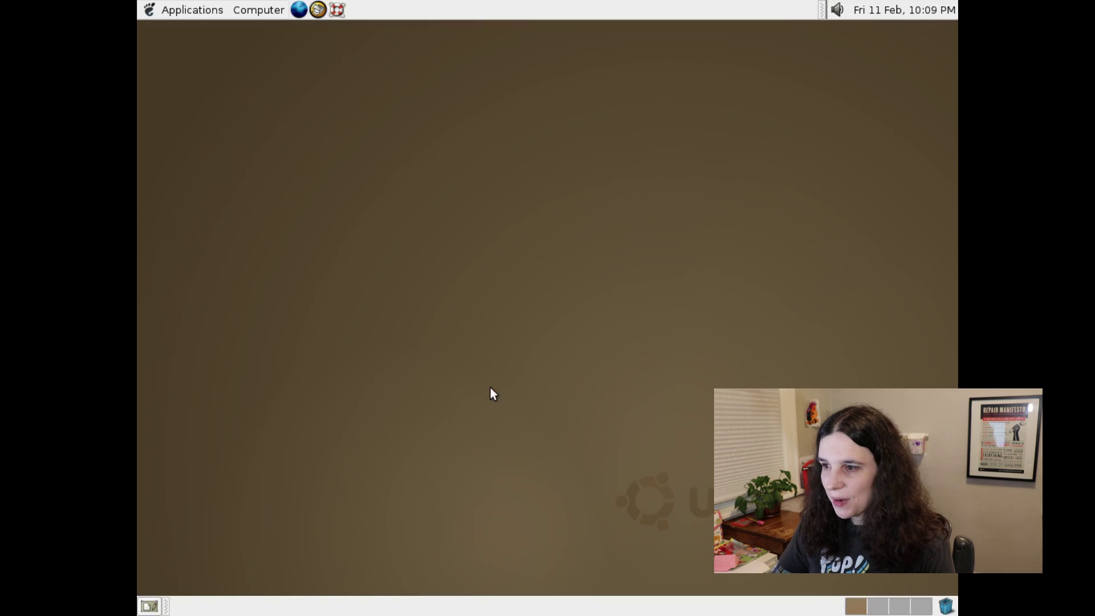
Open the guest panel's Computer menu listing Home, Desktop, Disks and Network
{"action": "left_click", "coordinate": [270, 11]}
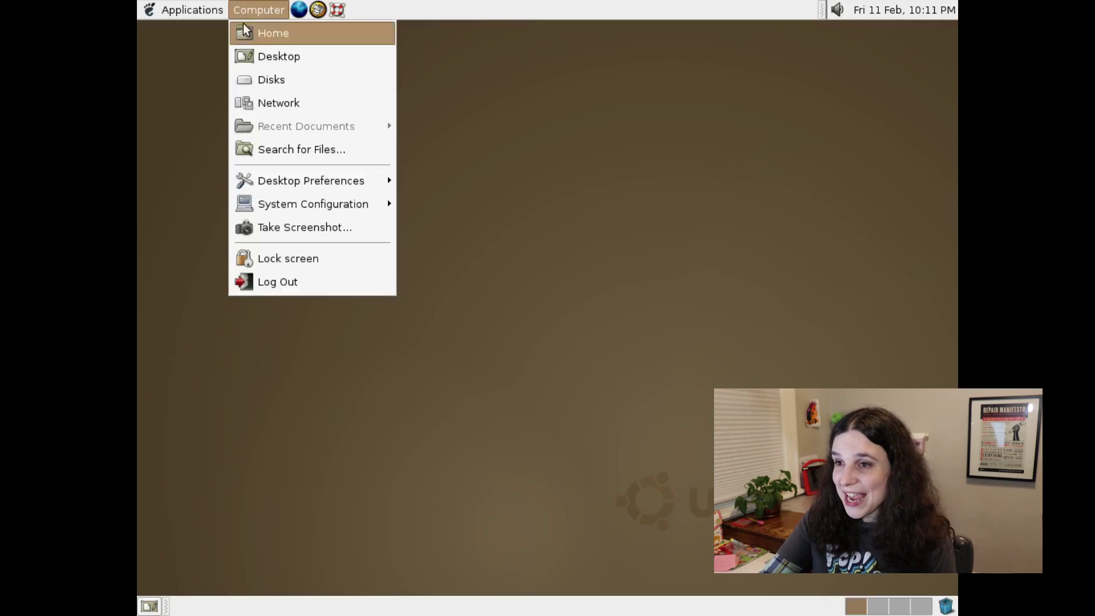
Launch Synaptic Package Manager from Computer > System Configuration and dismiss its Quick Introduction
{"action": "mouse_move", "coordinate": [272, 193]}
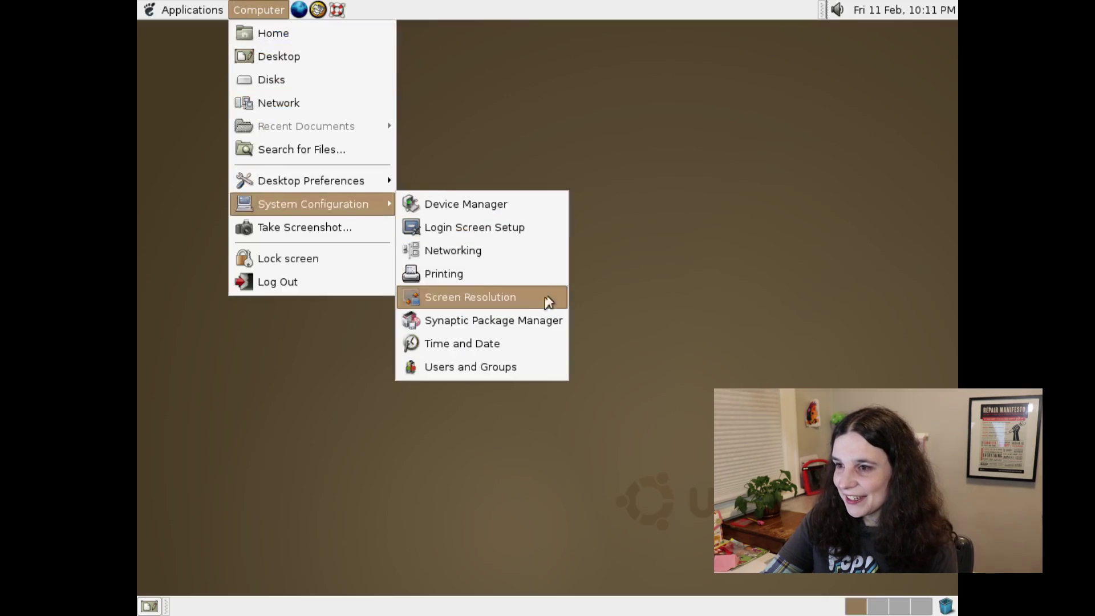
{"action": "left_click", "coordinate": [535, 309]}
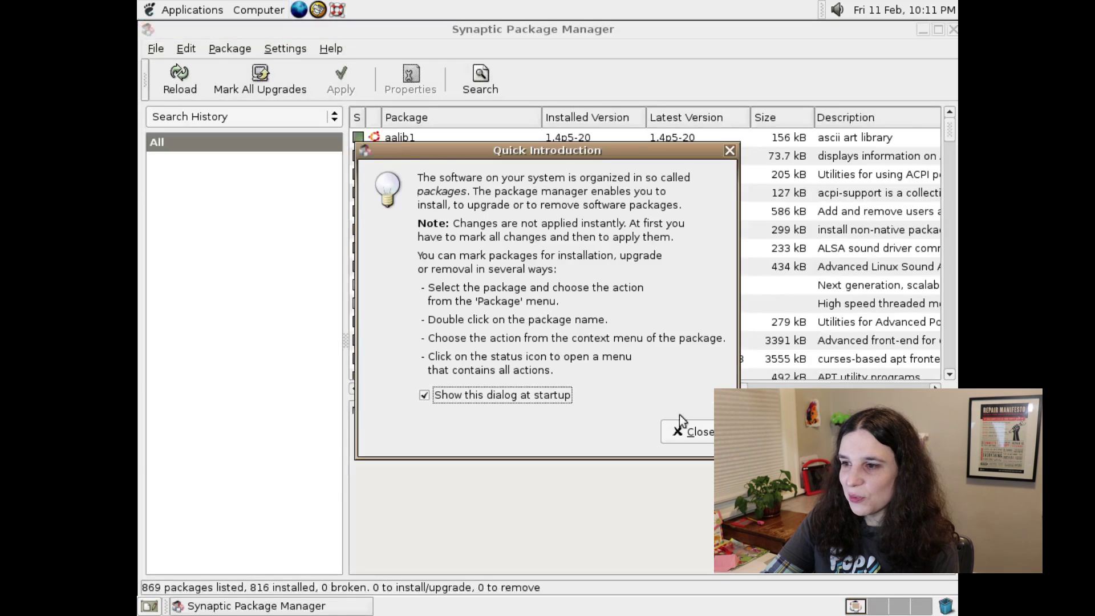
{"action": "left_click", "coordinate": [689, 432]}
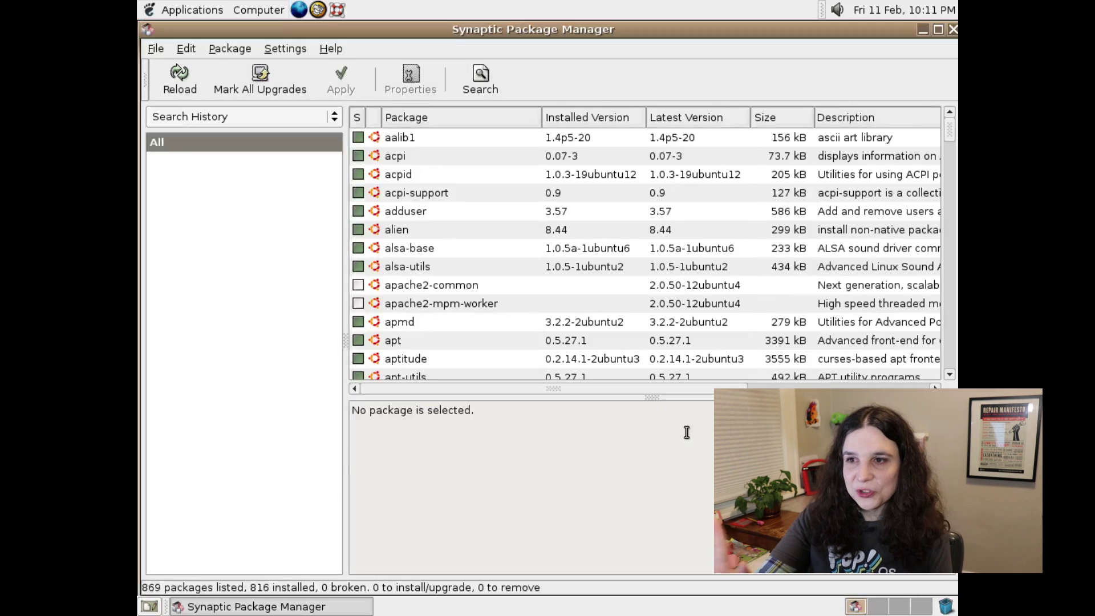